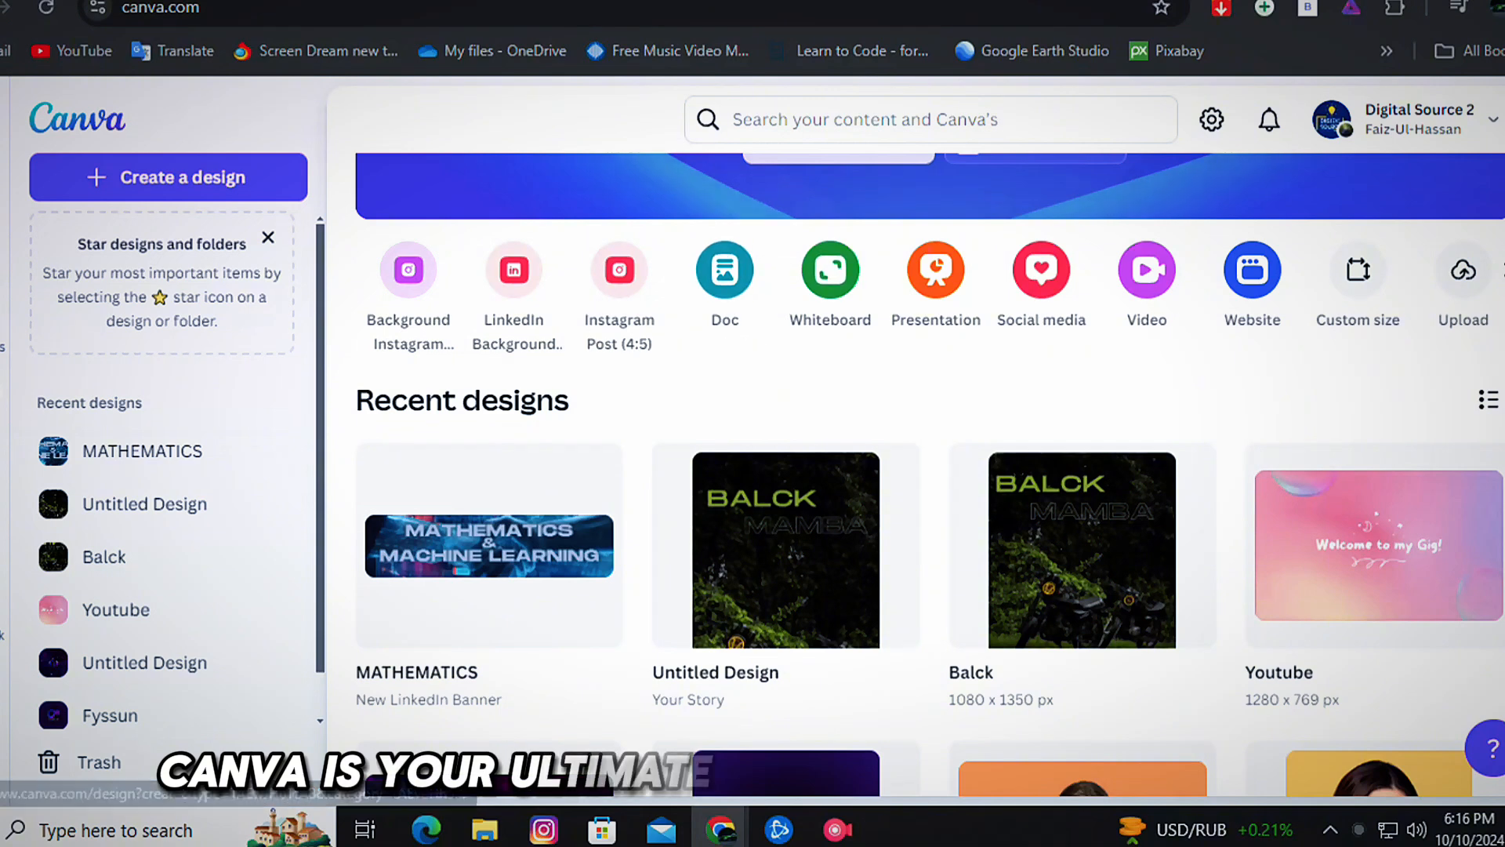
{"action": "scroll", "coordinate": [784, 314], "scroll_direction": "down", "scroll_amount": 10}
{"action": "scroll", "coordinate": [784, 392], "scroll_direction": "down", "scroll_amount": 8}
{"action": "scroll", "coordinate": [784, 392], "scroll_direction": "up", "scroll_amount": 12}
{"action": "scroll", "coordinate": [784, 392], "scroll_direction": "up", "scroll_amount": 10}
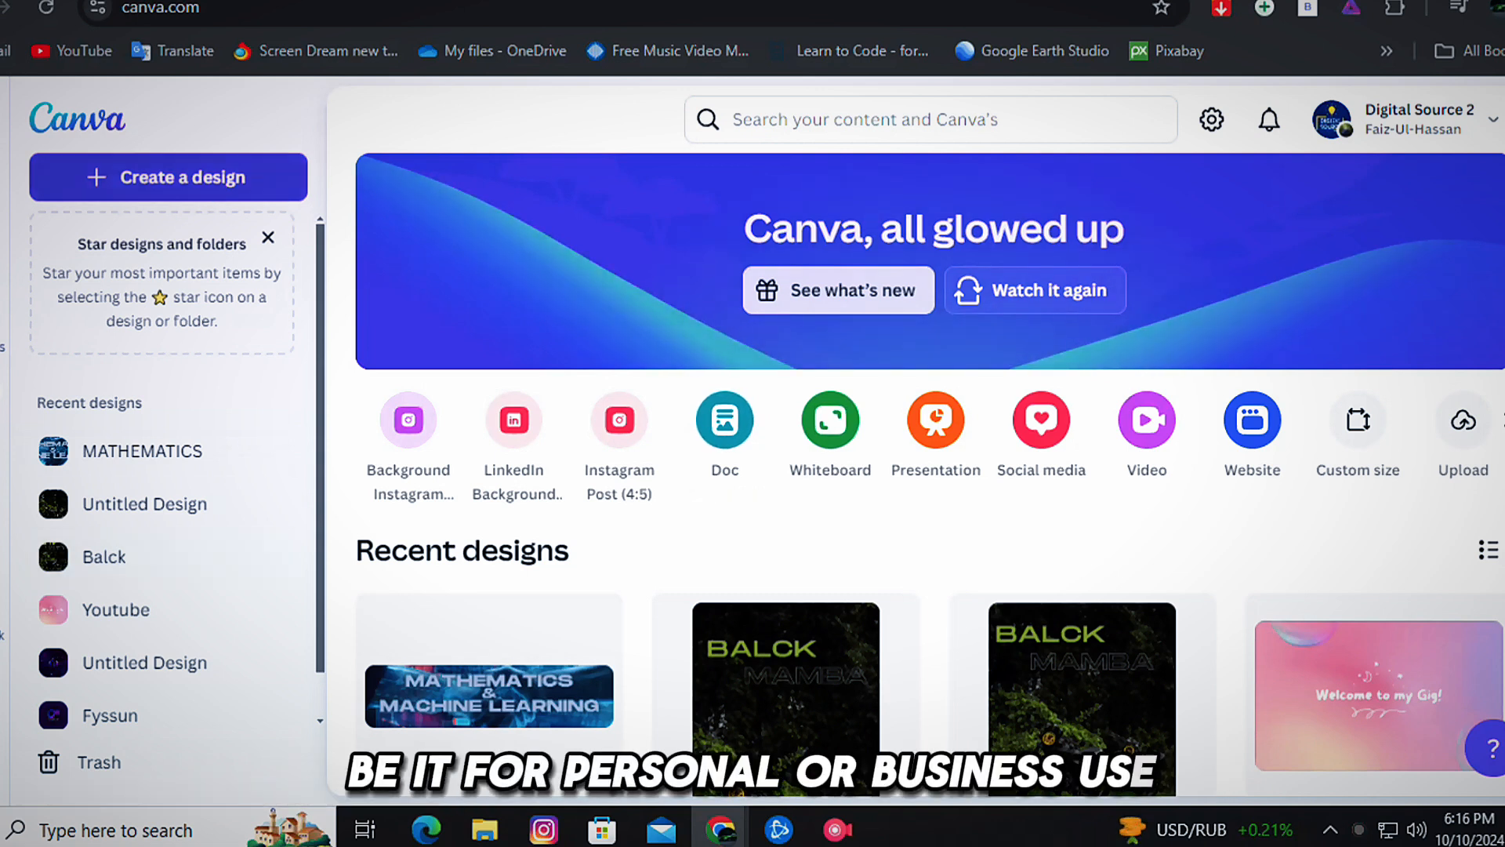
Open the dialog for creating a design and browse its Social media and For you template suggestions.
{"action": "left_click", "coordinate": [168, 177]}
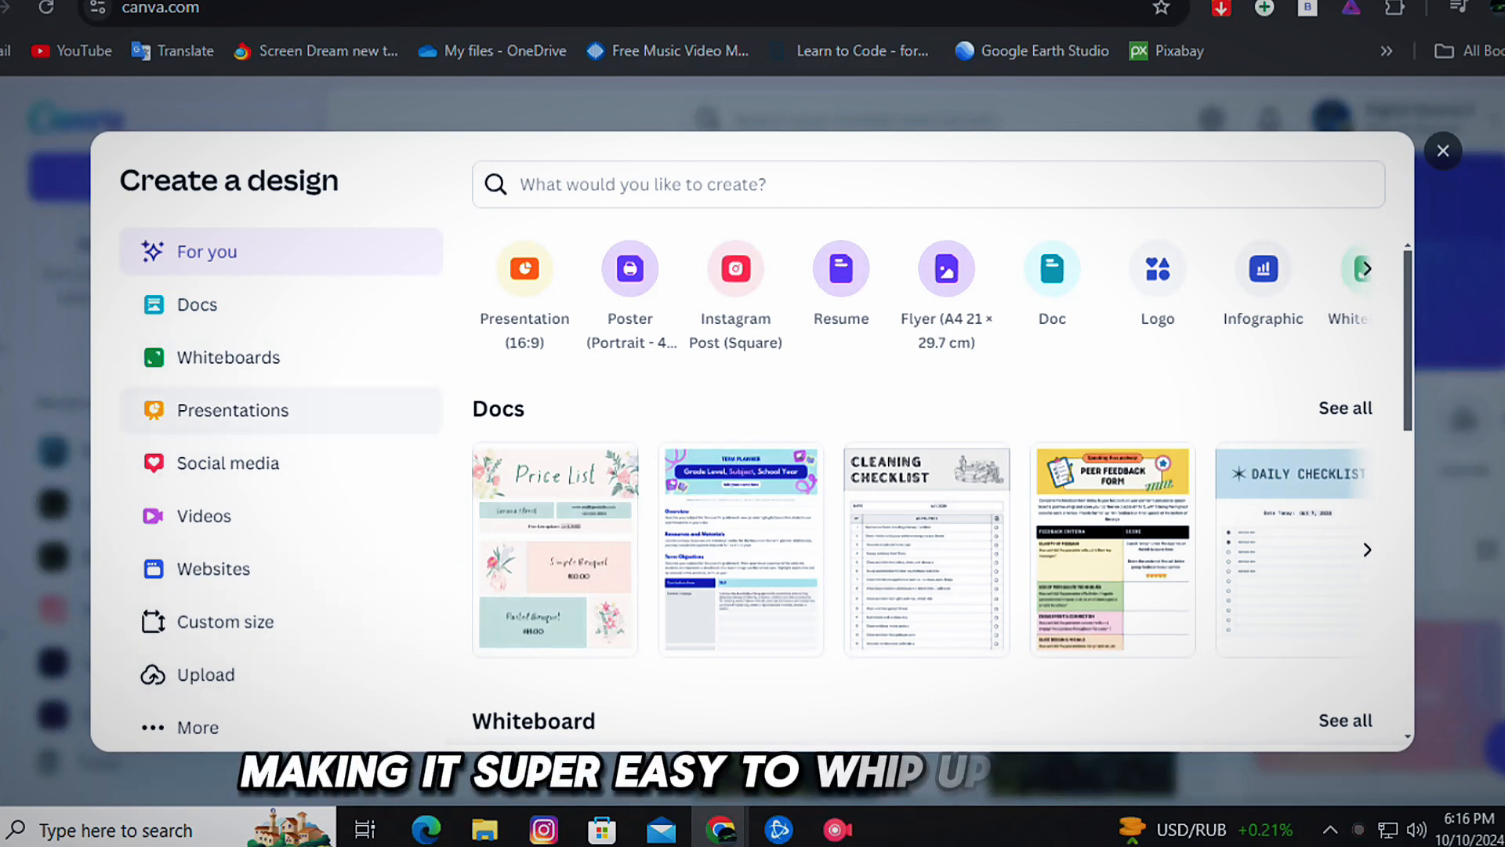
{"action": "left_click", "coordinate": [228, 463]}
{"action": "scroll", "coordinate": [751, 314], "scroll_direction": "down", "scroll_amount": 3}
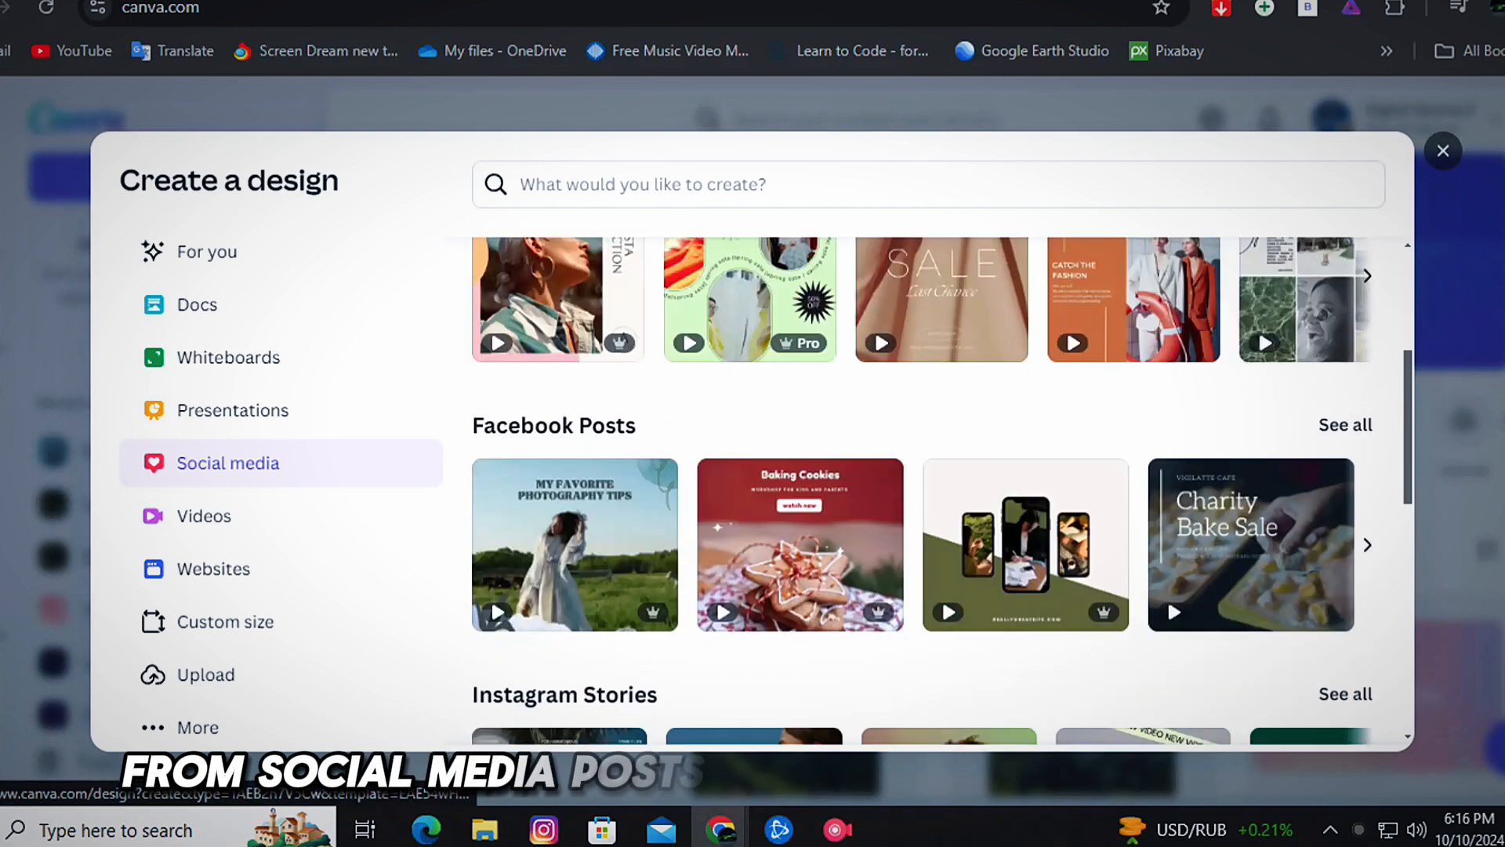
{"action": "scroll", "coordinate": [491, 327], "scroll_direction": "down", "scroll_amount": 6}
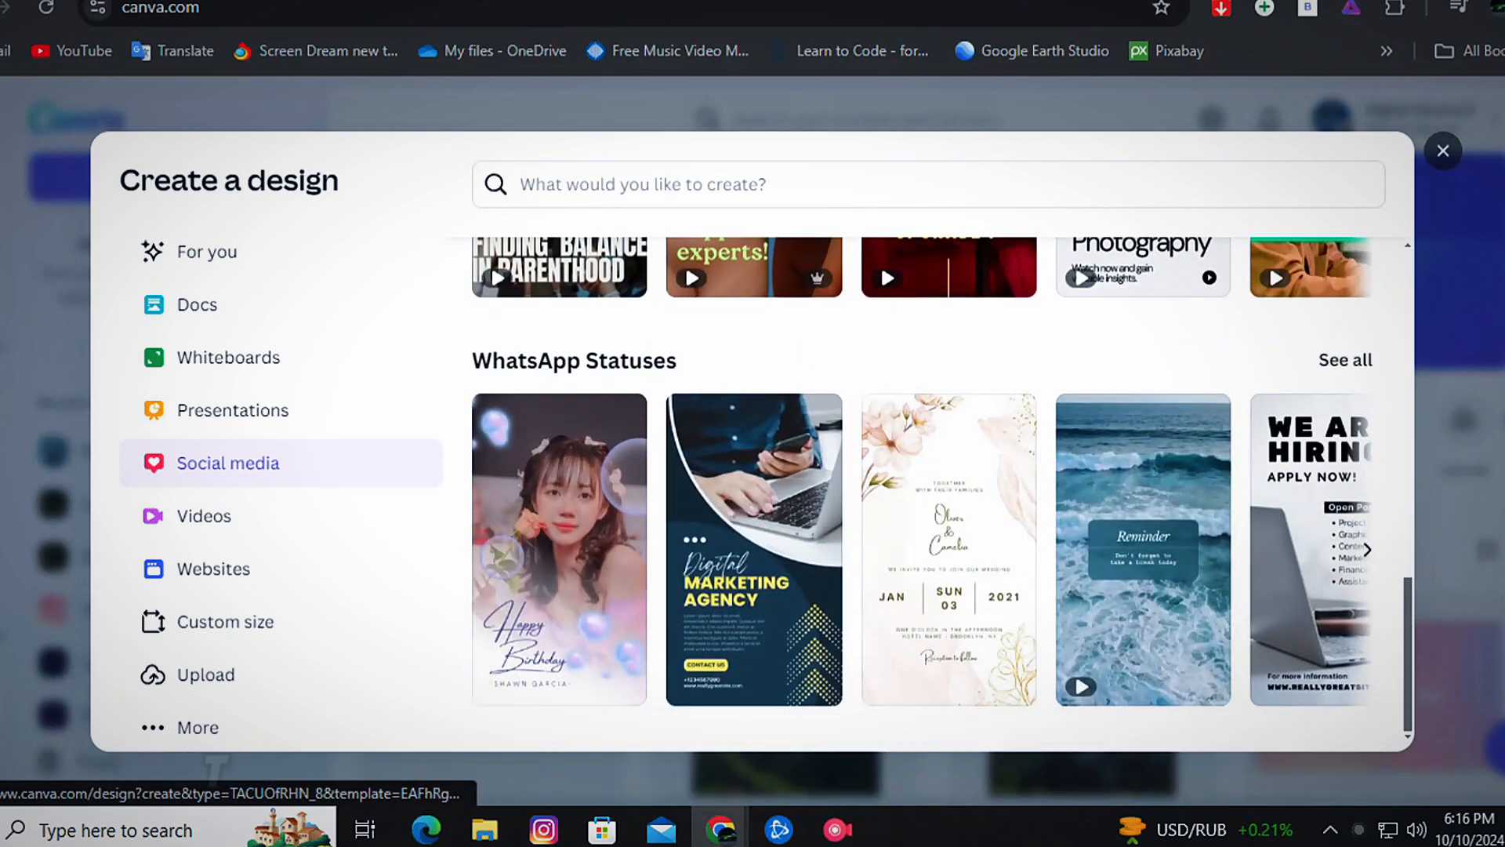
{"action": "left_click", "coordinate": [205, 252]}
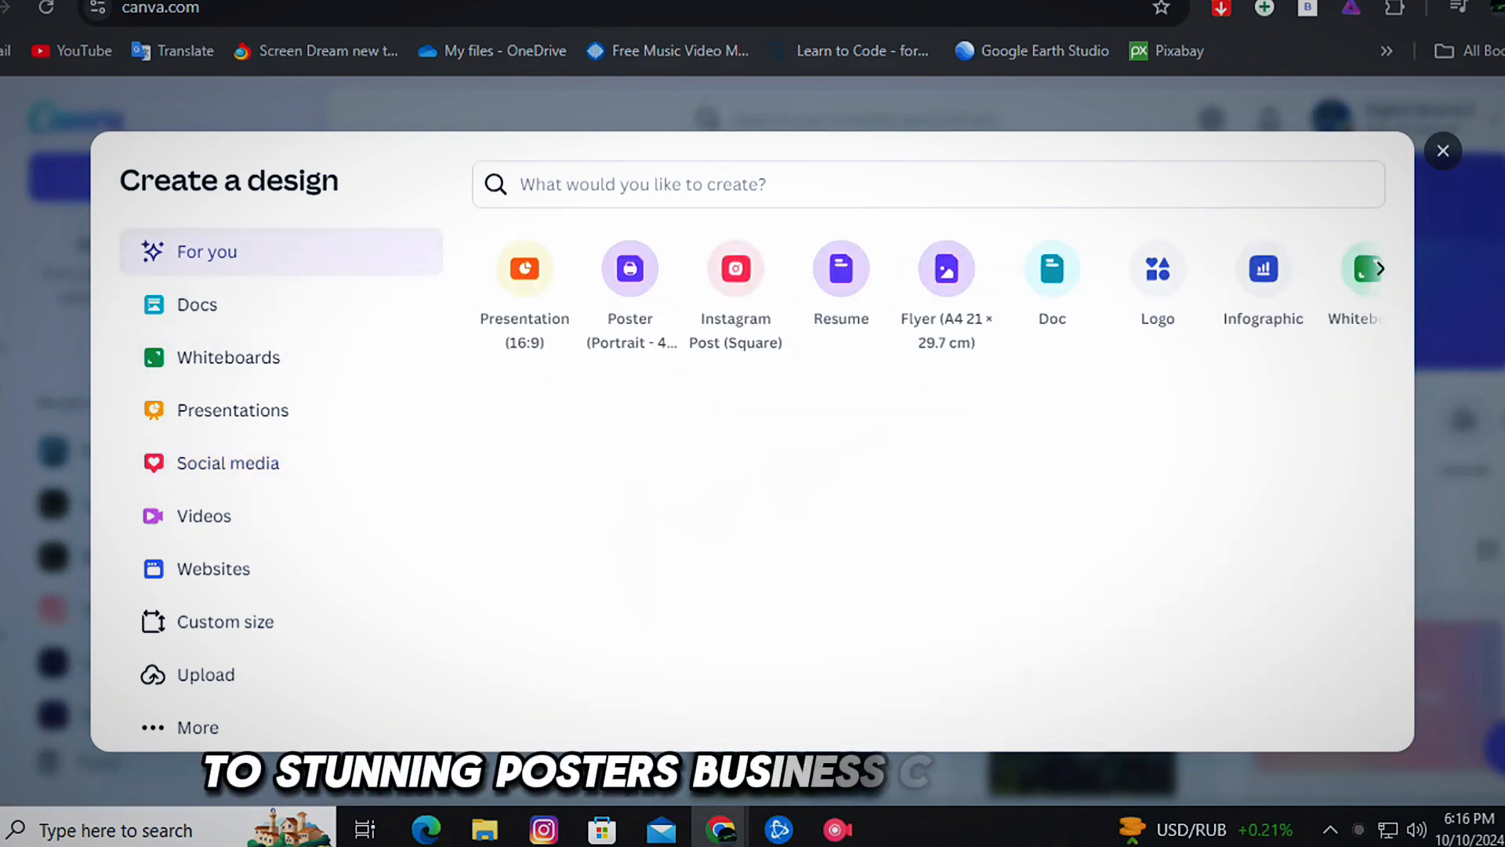
{"action": "scroll", "coordinate": [925, 486], "scroll_direction": "down", "scroll_amount": 5}
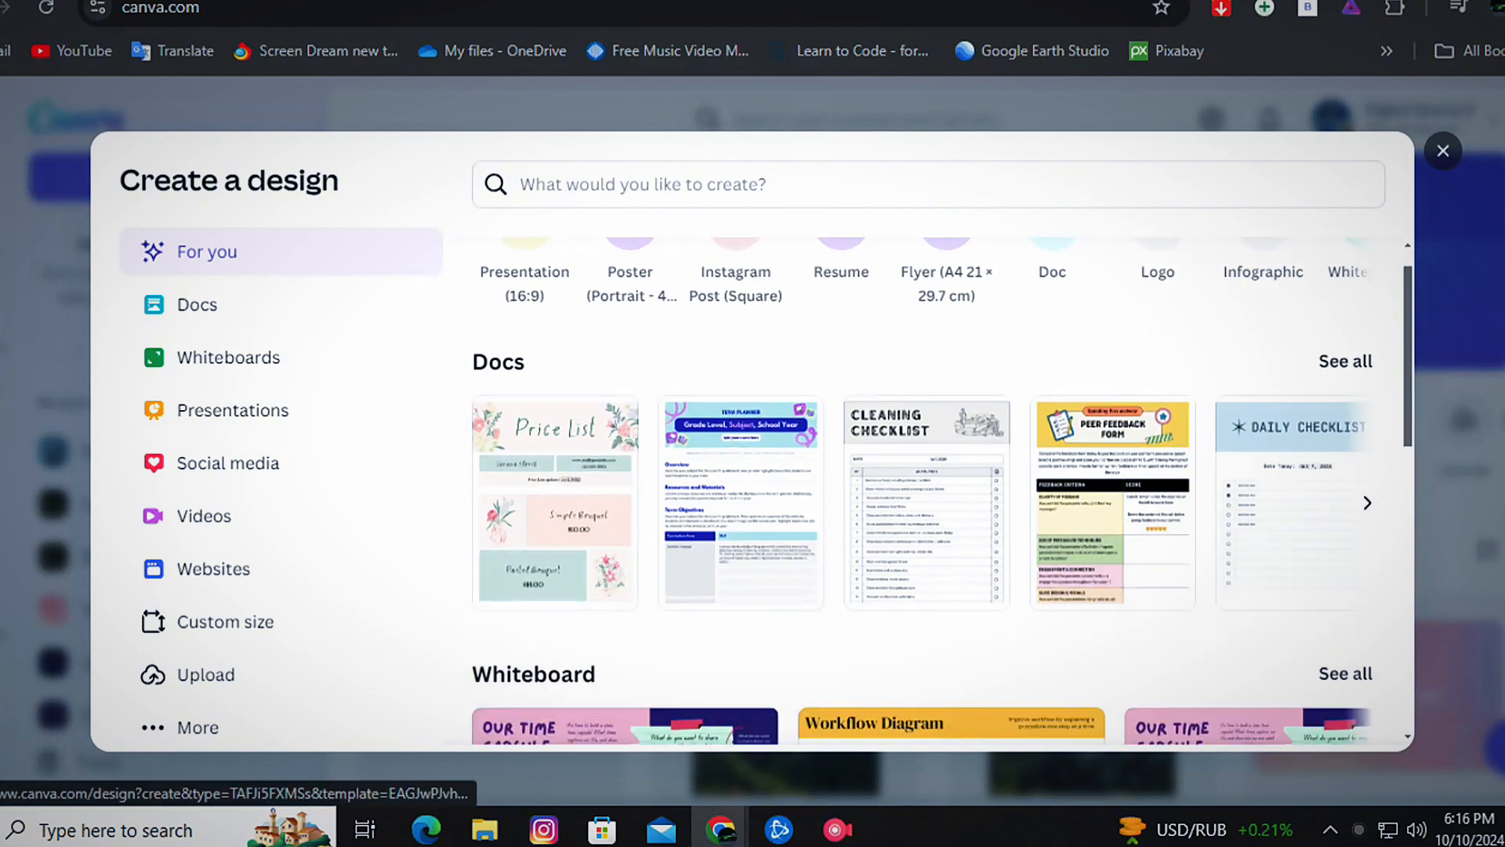
{"action": "scroll", "coordinate": [925, 485], "scroll_direction": "down", "scroll_amount": 3}
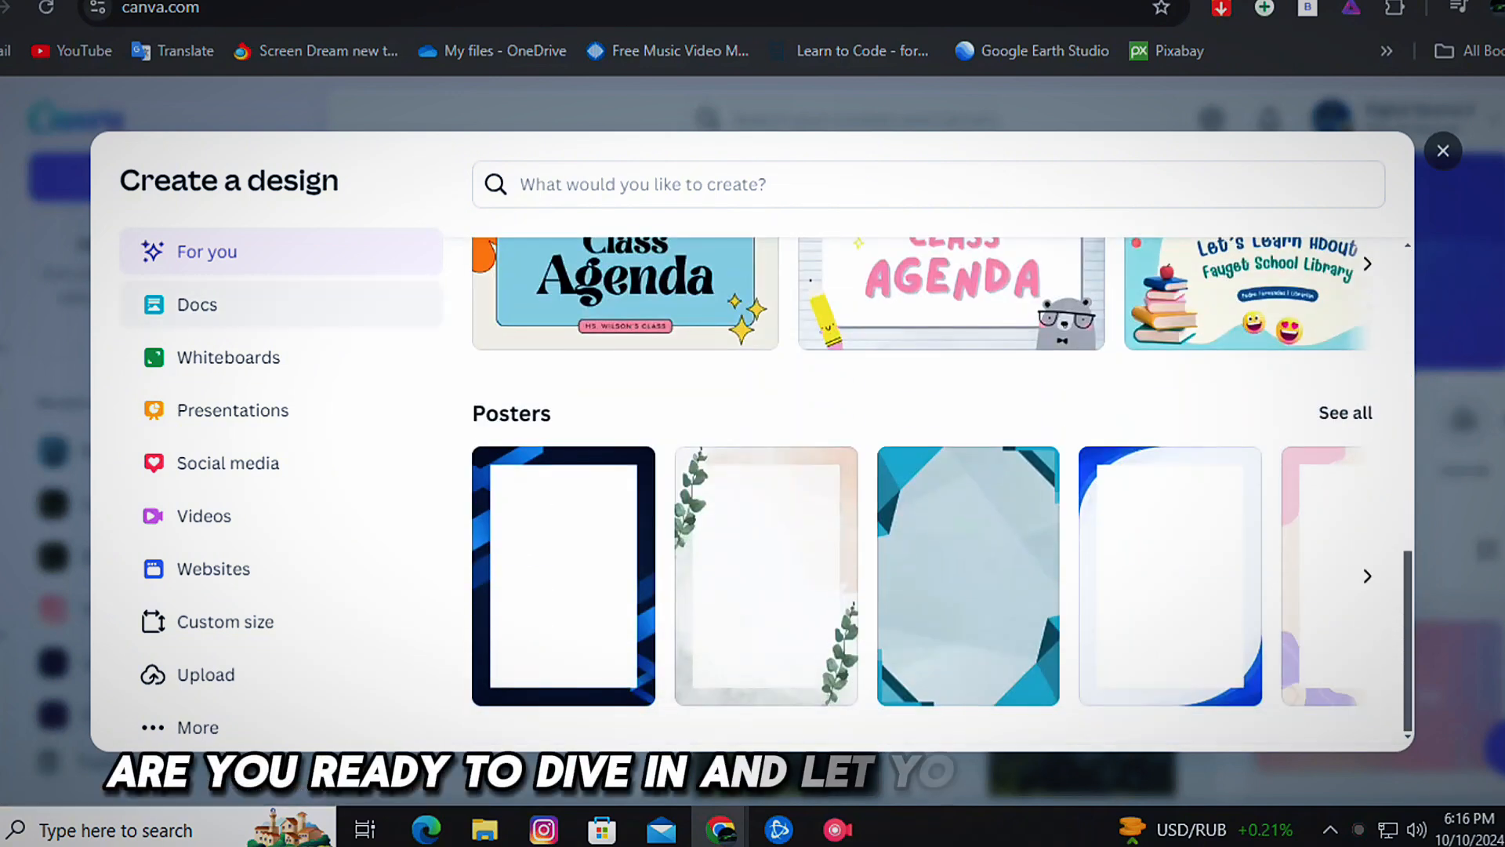
Create a new square Instagram post from the Social media design types.
{"action": "left_click", "coordinate": [227, 462]}
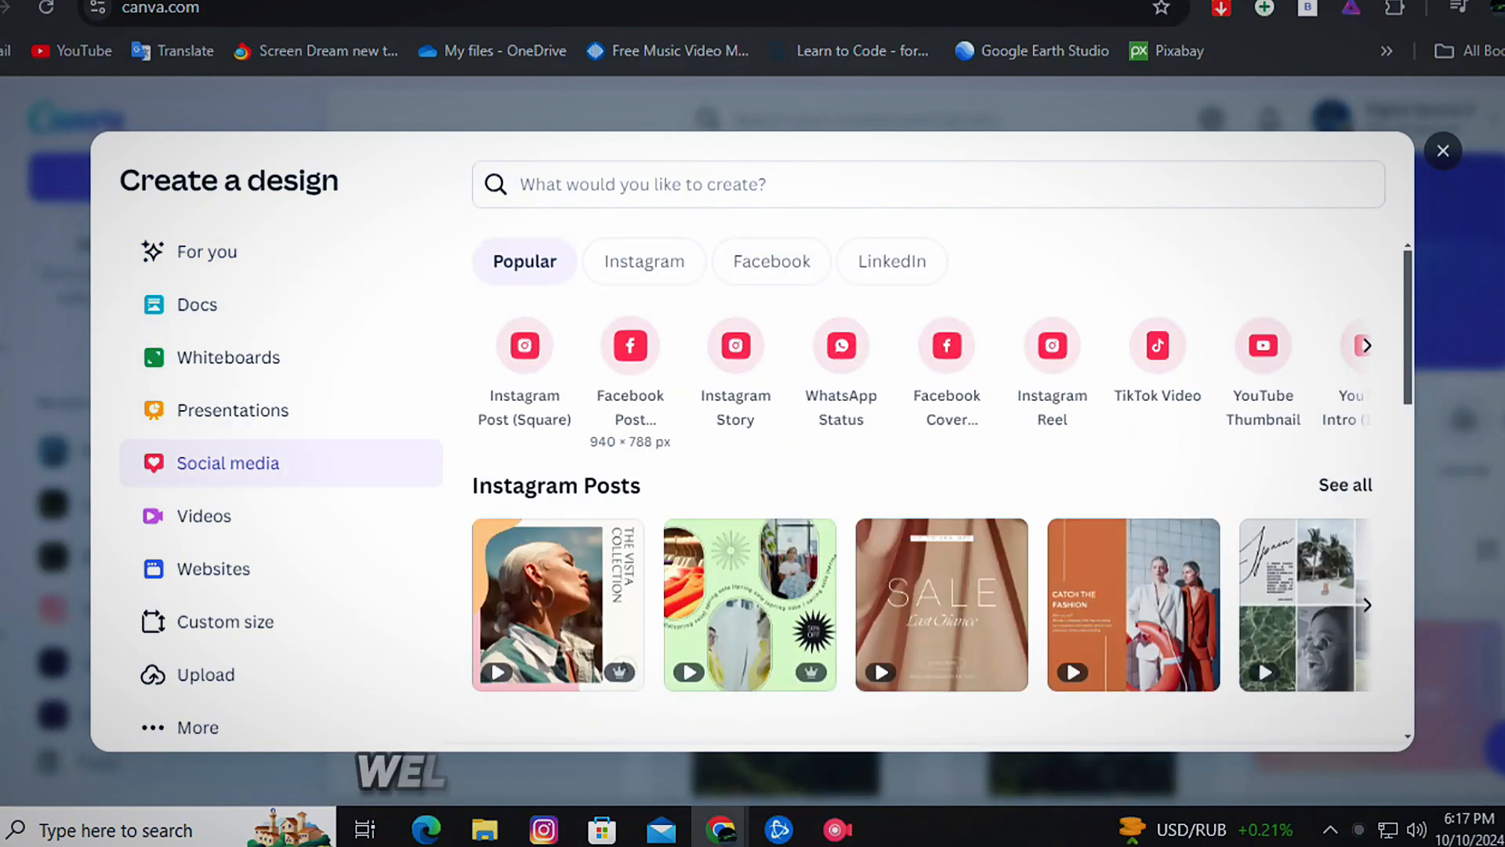
{"action": "left_click", "coordinate": [525, 344]}
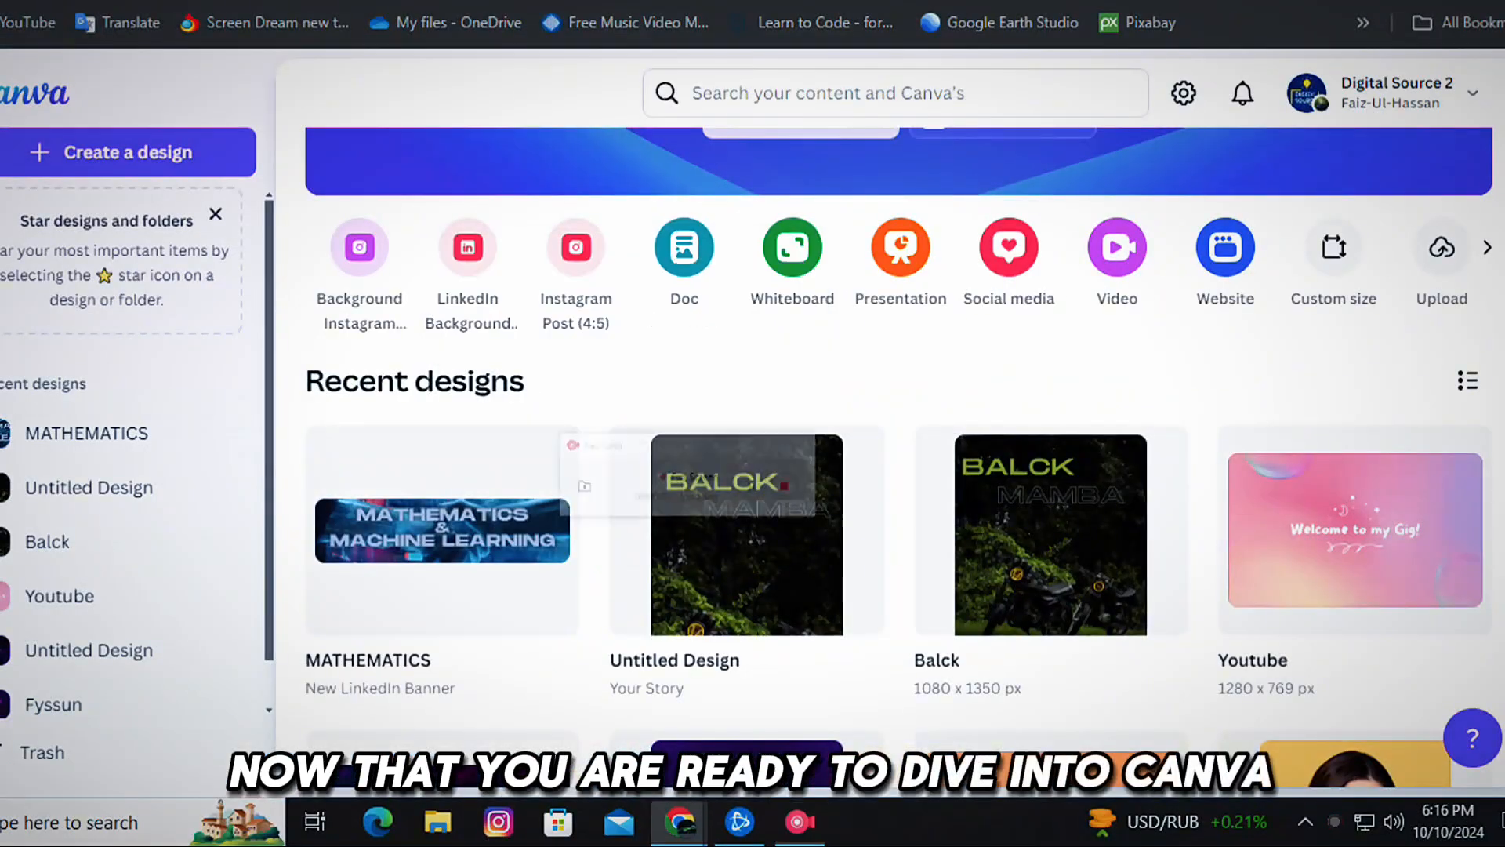
{"action": "scroll", "coordinate": [893, 471], "scroll_direction": "down", "scroll_amount": 3}
{"action": "scroll", "coordinate": [745, 431], "scroll_direction": "down", "scroll_amount": 12}
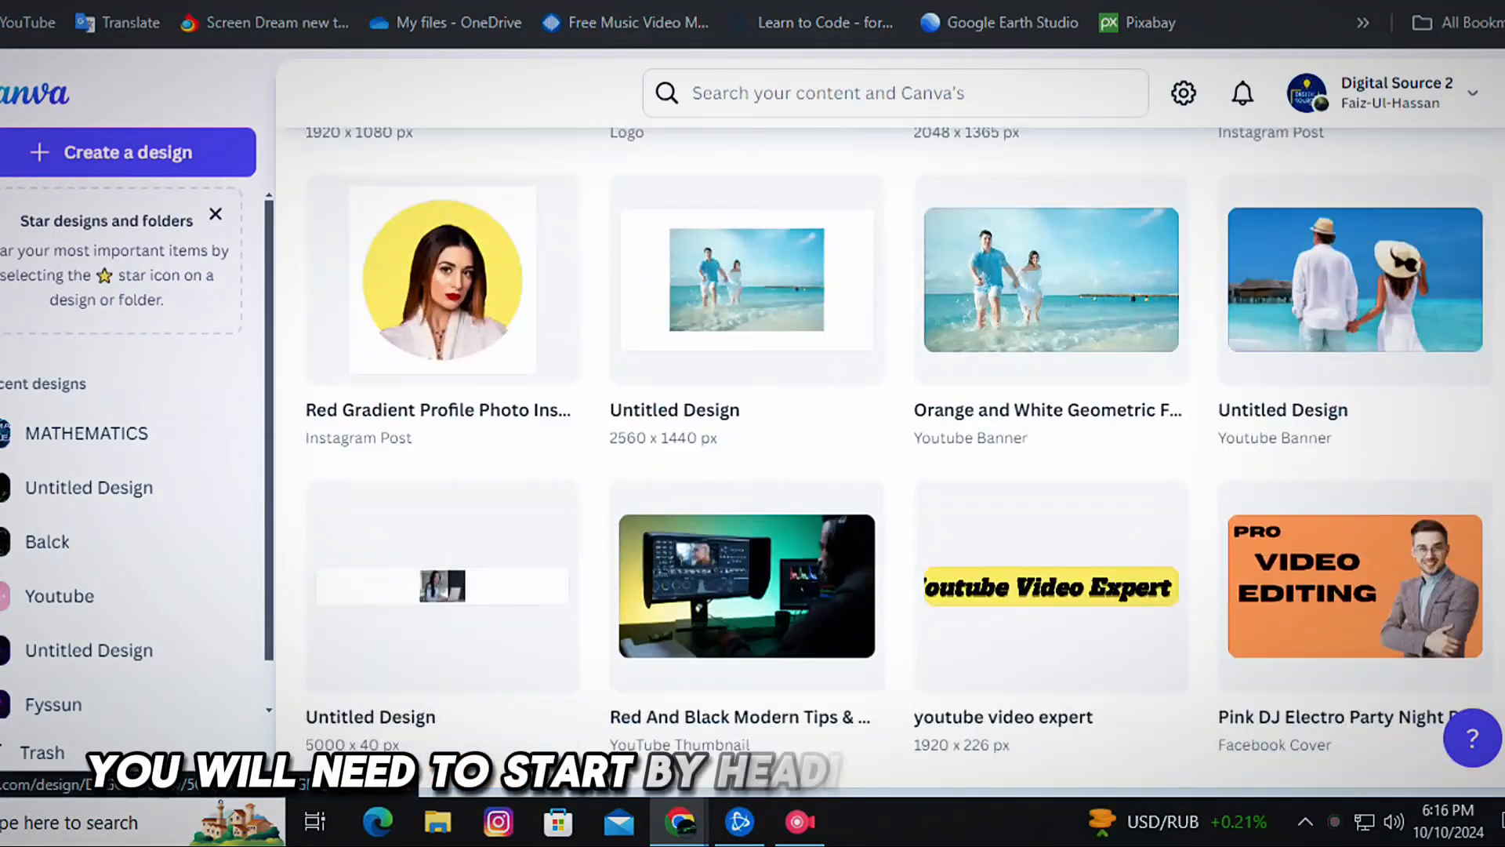
{"action": "scroll", "coordinate": [744, 407], "scroll_direction": "up", "scroll_amount": 15}
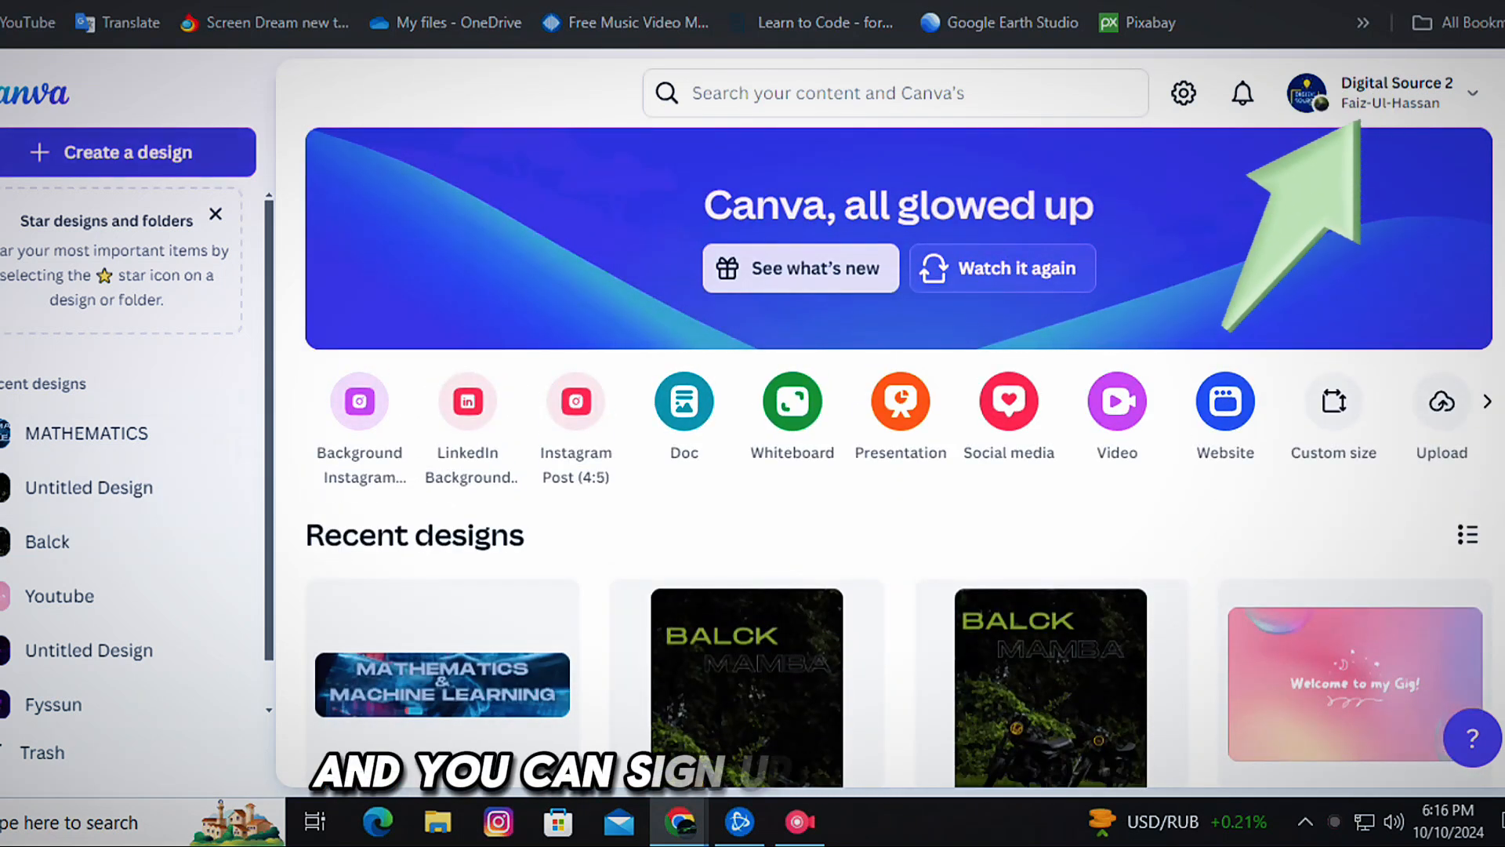
Start creating a design and examine the templates offered for Social media and under For you.
{"action": "left_click", "coordinate": [127, 152]}
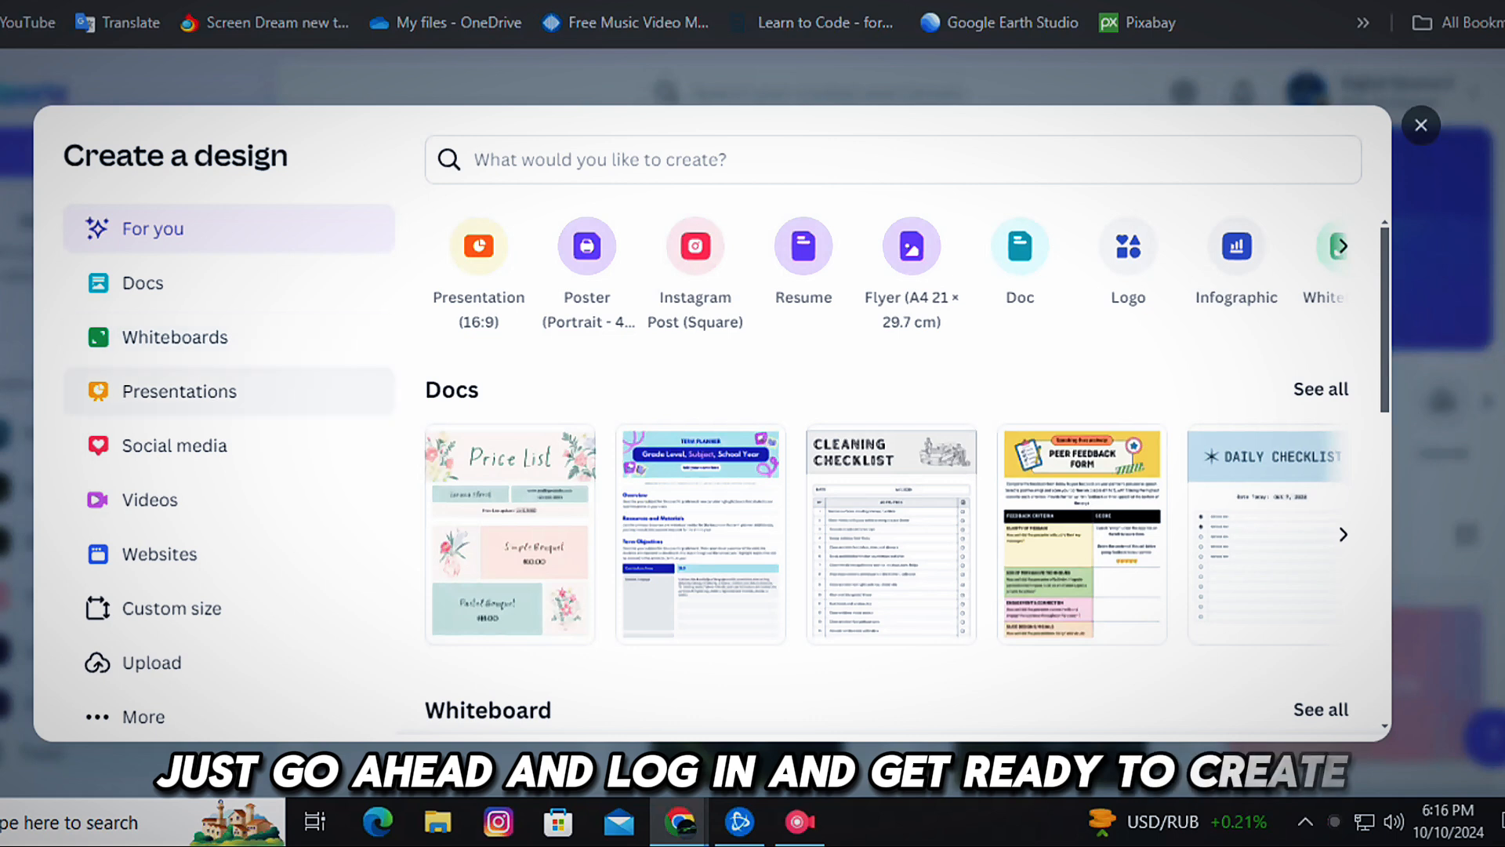
{"action": "left_click", "coordinate": [174, 446]}
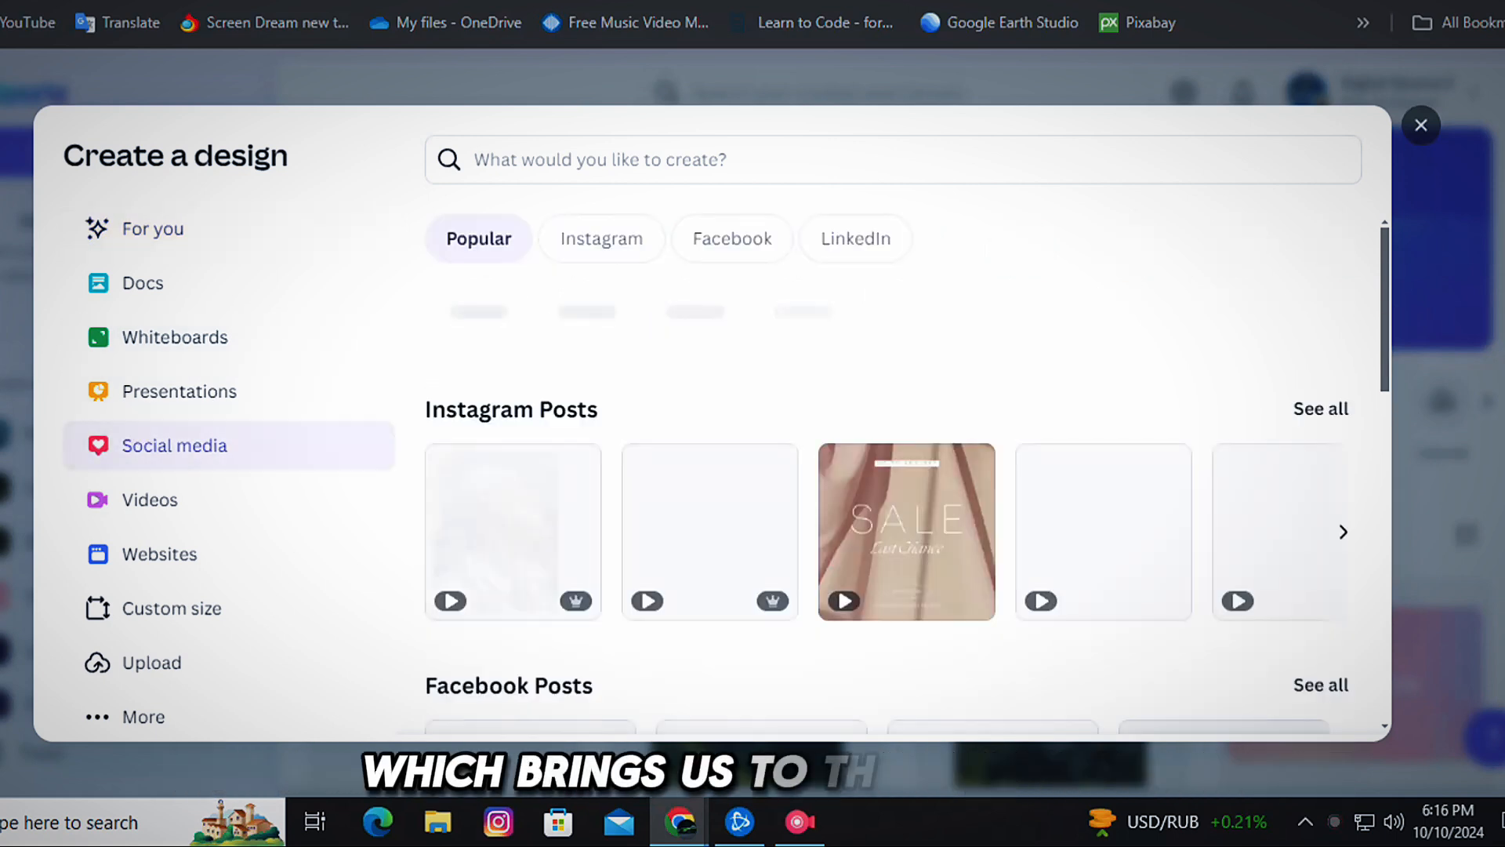
{"action": "scroll", "coordinate": [1138, 304], "scroll_direction": "down", "scroll_amount": 5}
{"action": "scroll", "coordinate": [1138, 304], "scroll_direction": "down", "scroll_amount": 6}
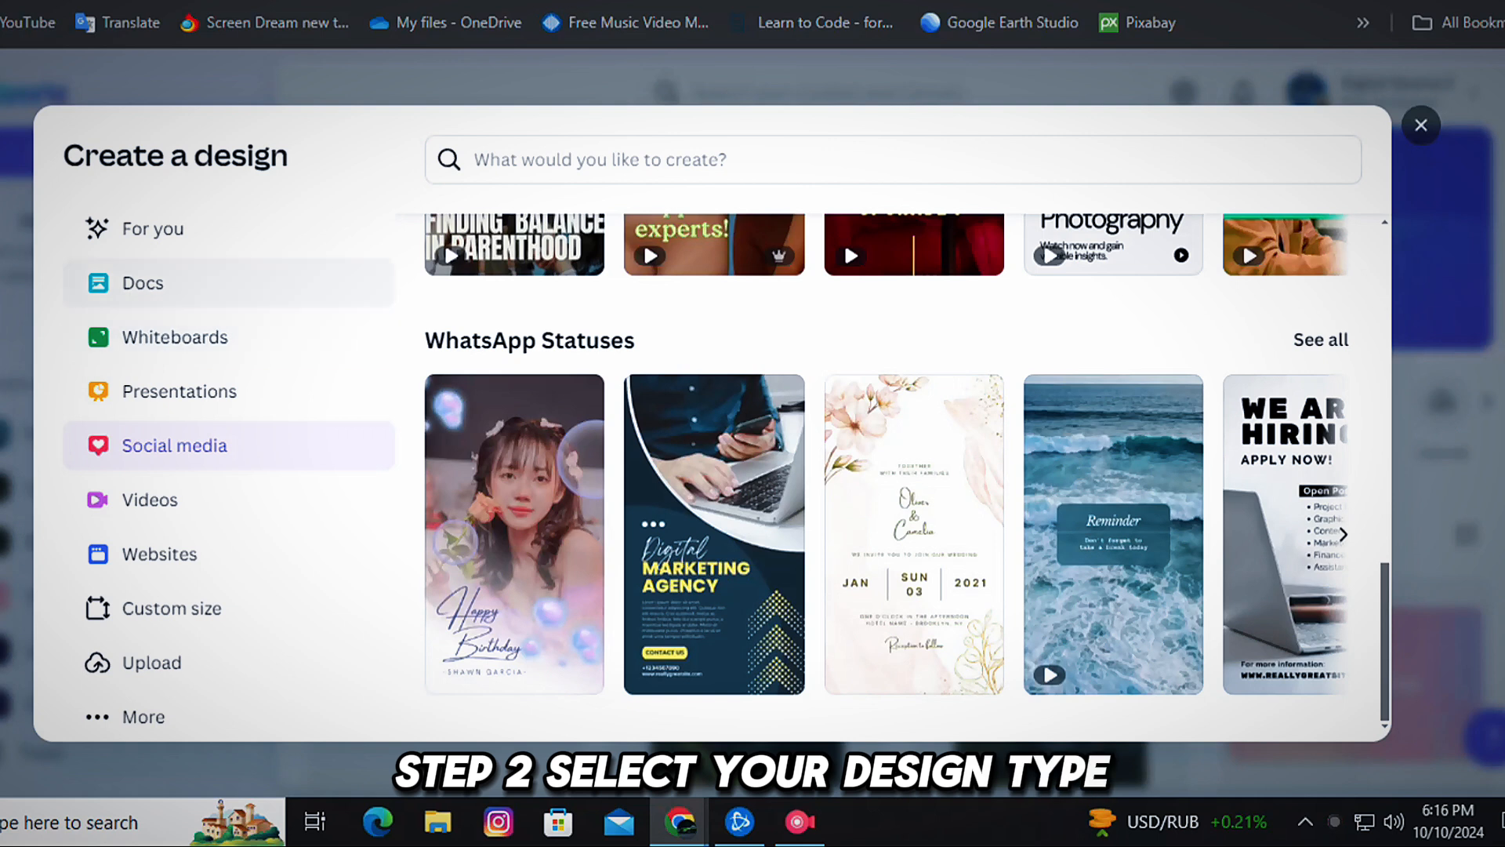
{"action": "left_click", "coordinate": [152, 229]}
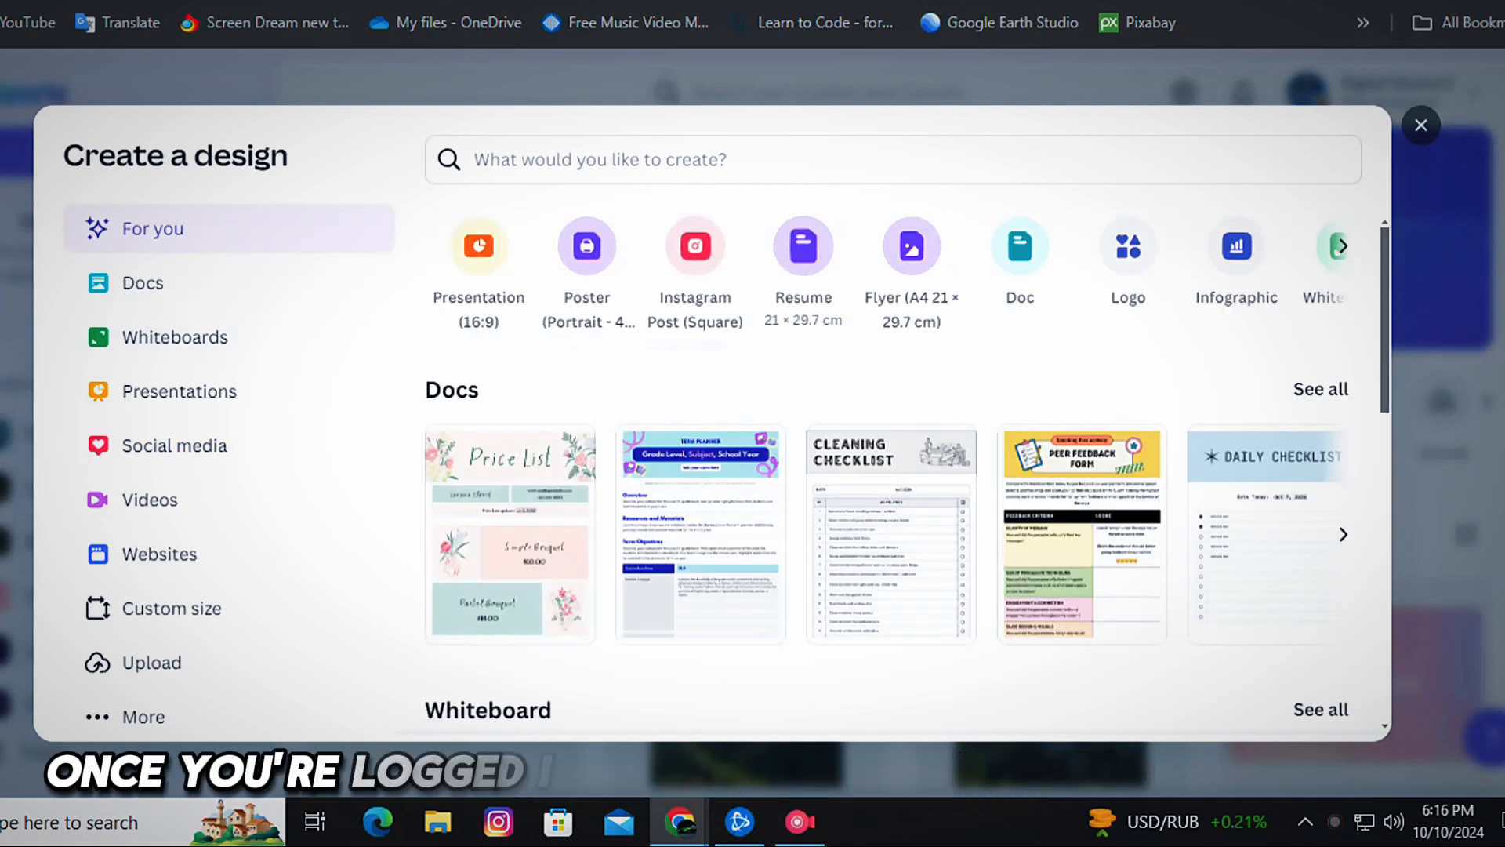
{"action": "scroll", "coordinate": [894, 470], "scroll_direction": "down", "scroll_amount": 10}
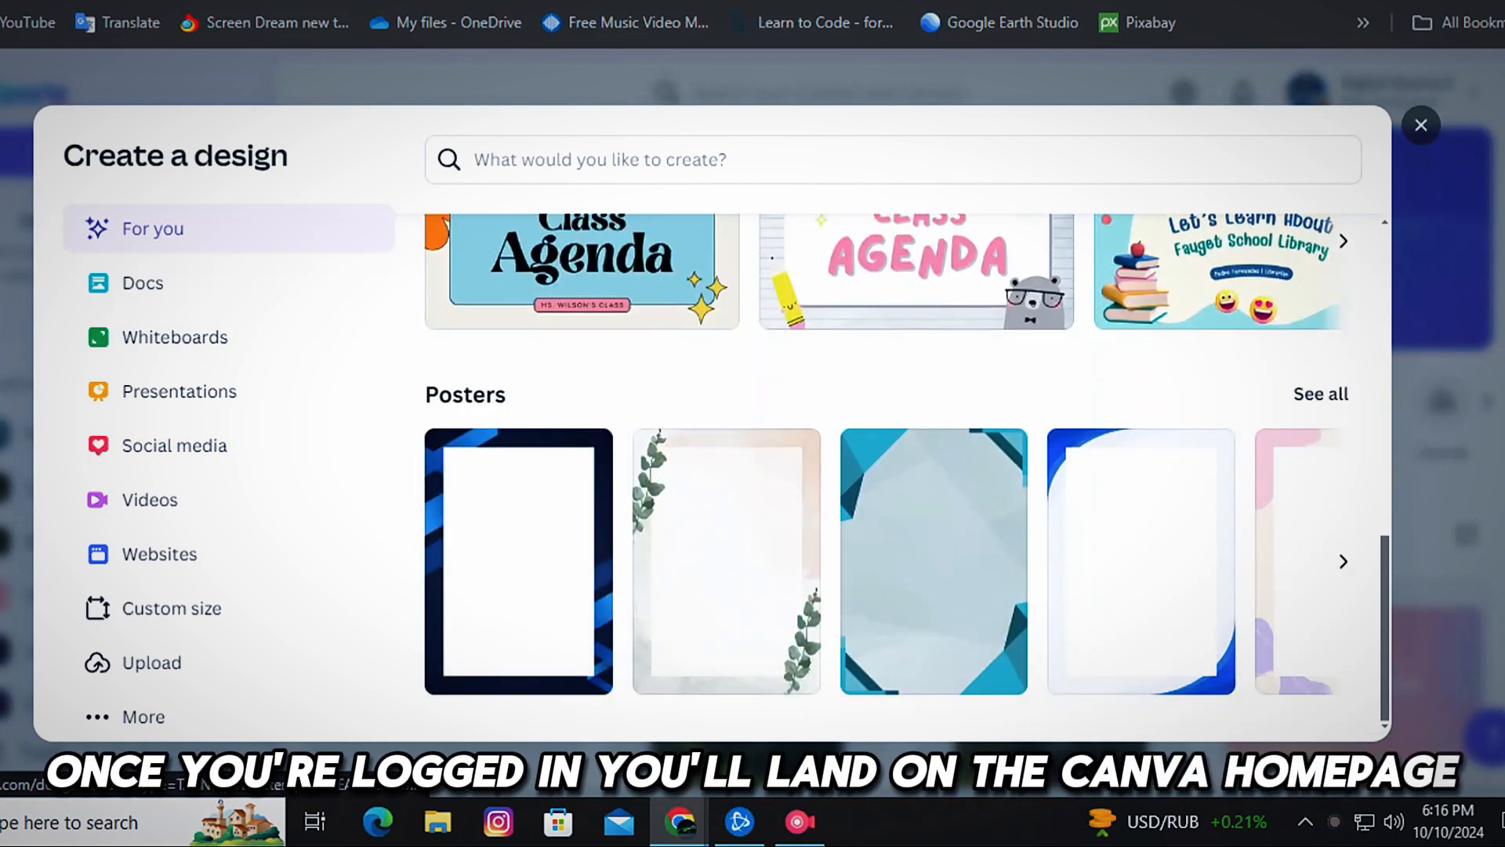
{"action": "left_click", "coordinate": [174, 446]}
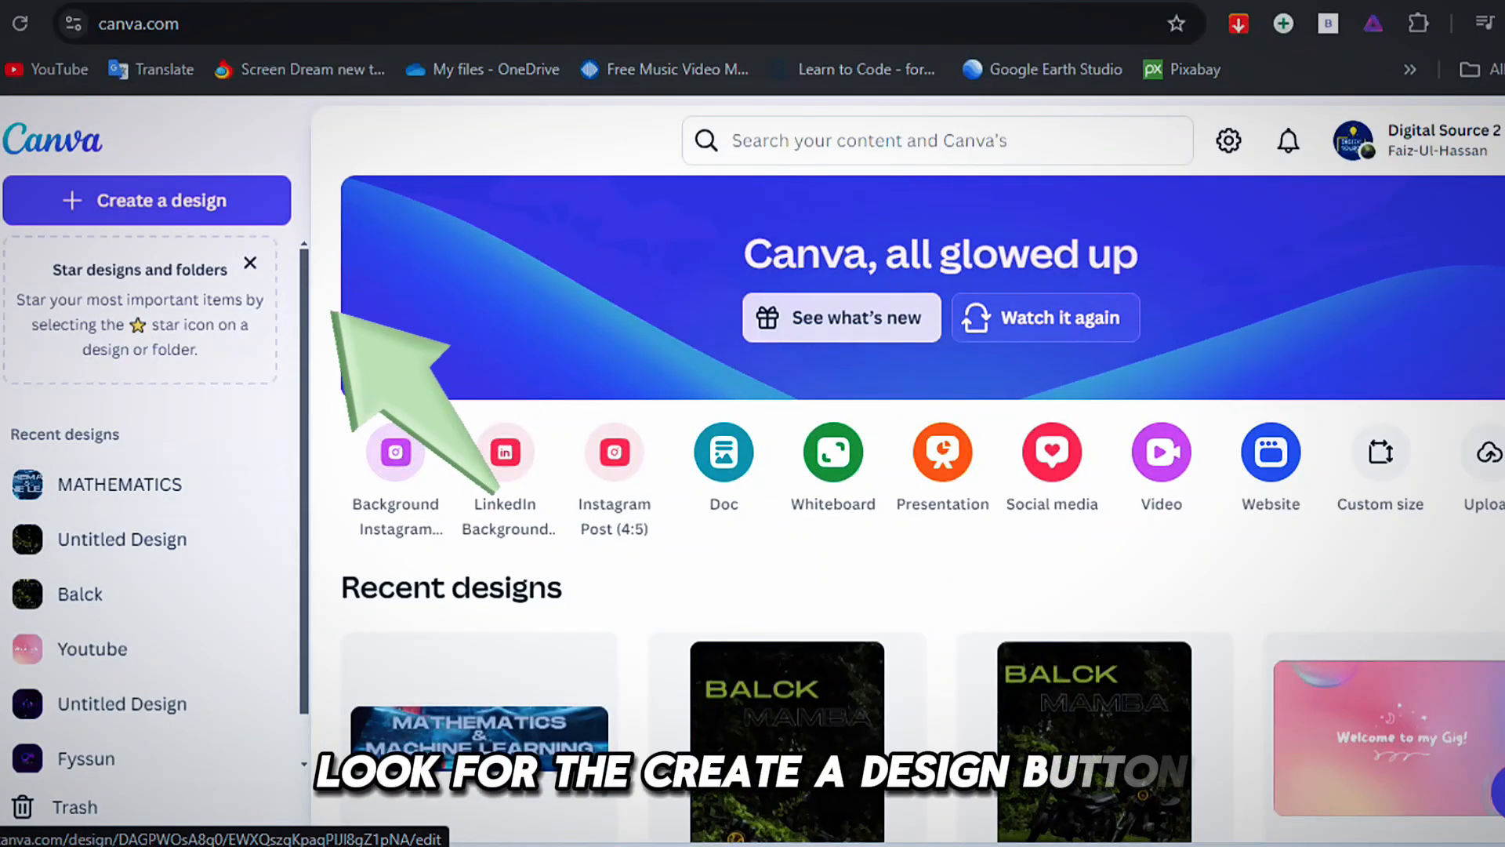
Start a new design, search the design types for "thum" and create a blank YouTube Thumbnail.
{"action": "left_click", "coordinate": [147, 201]}
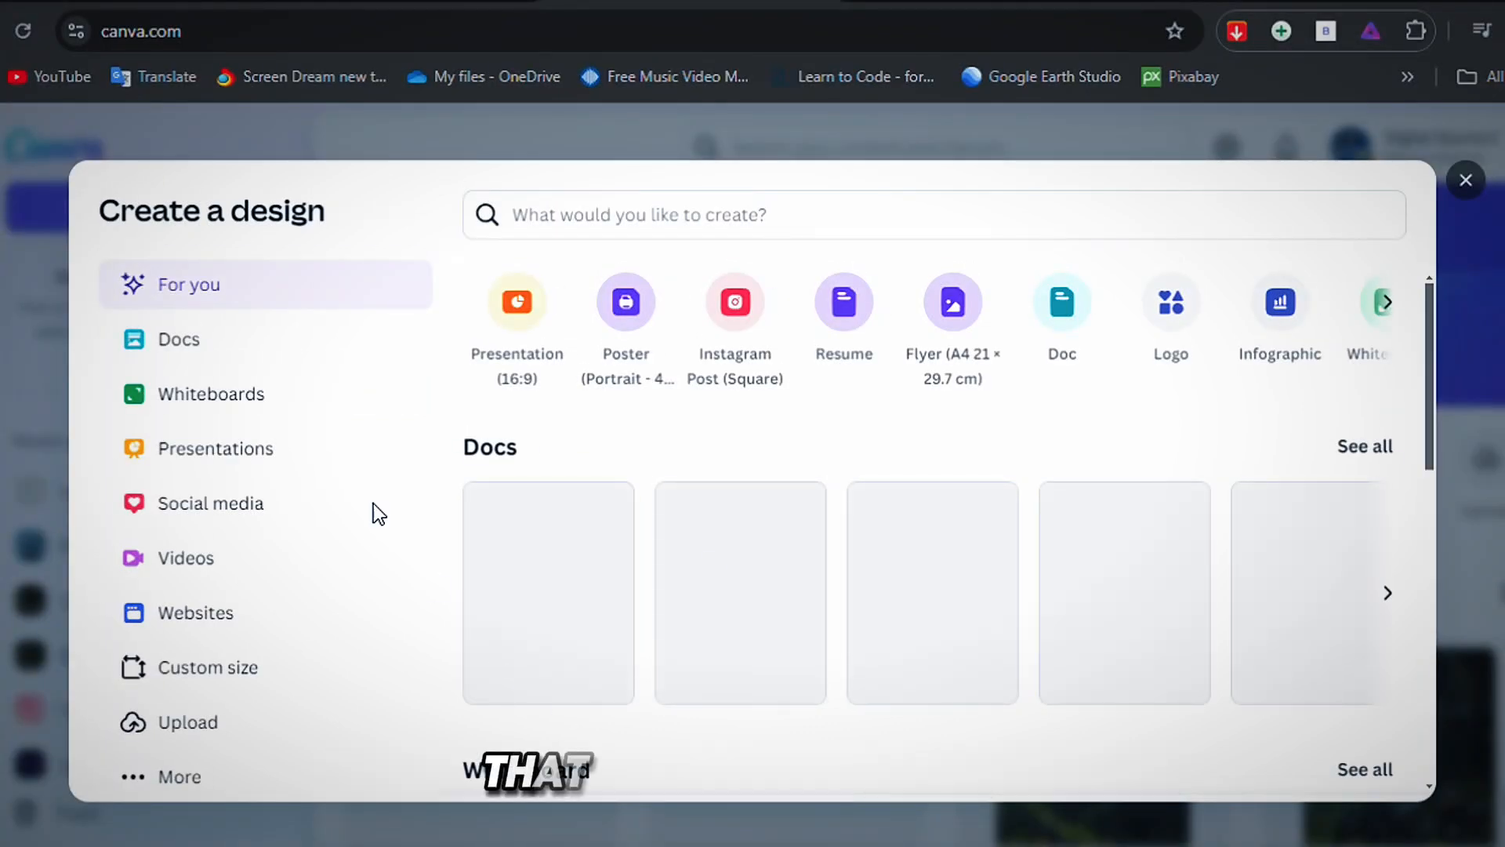
{"action": "left_click", "coordinate": [652, 214]}
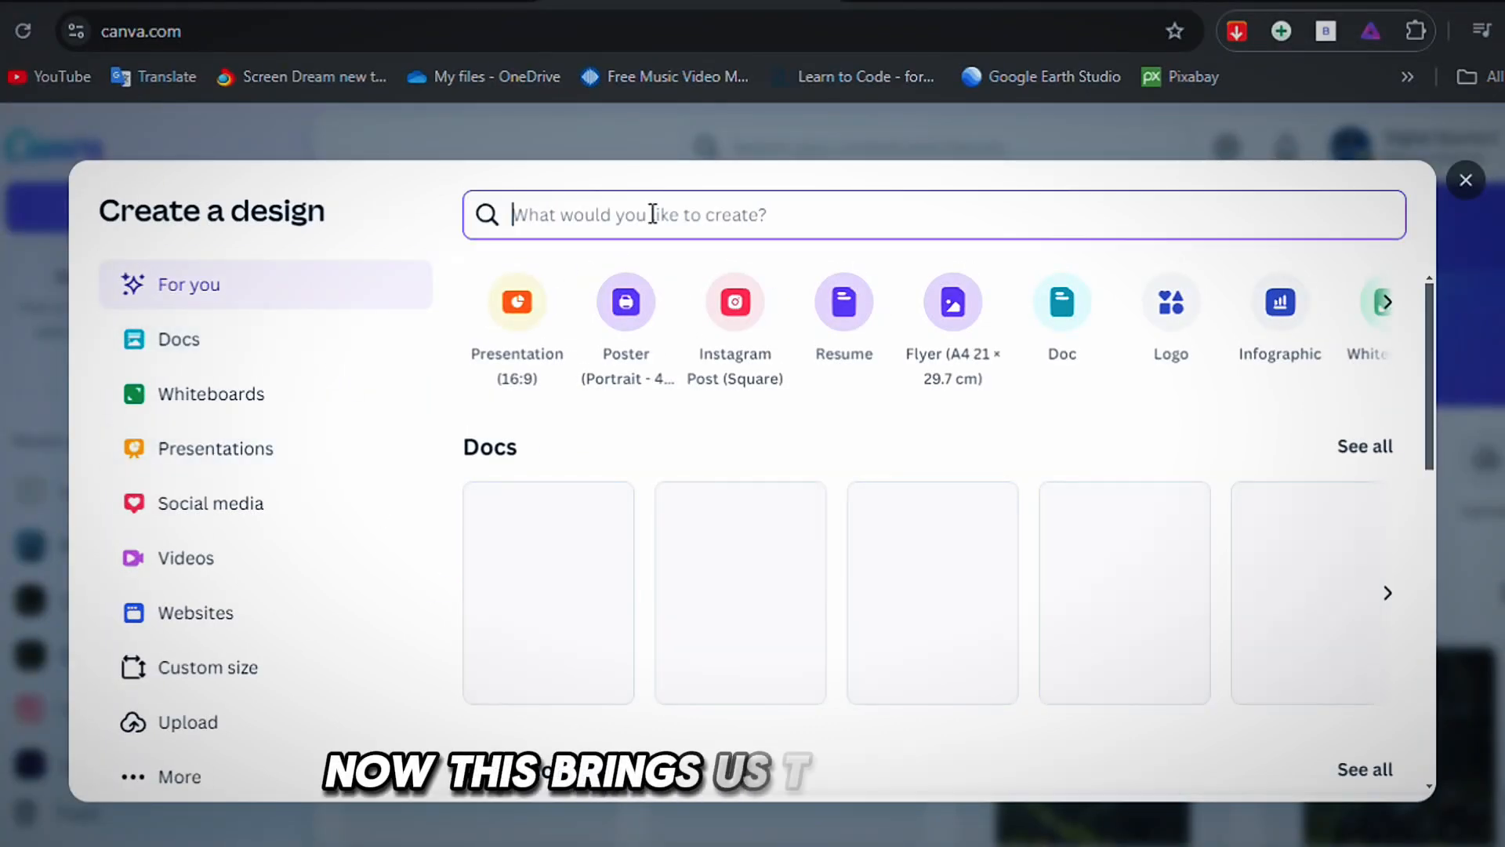
{"action": "type", "text": "thum"}
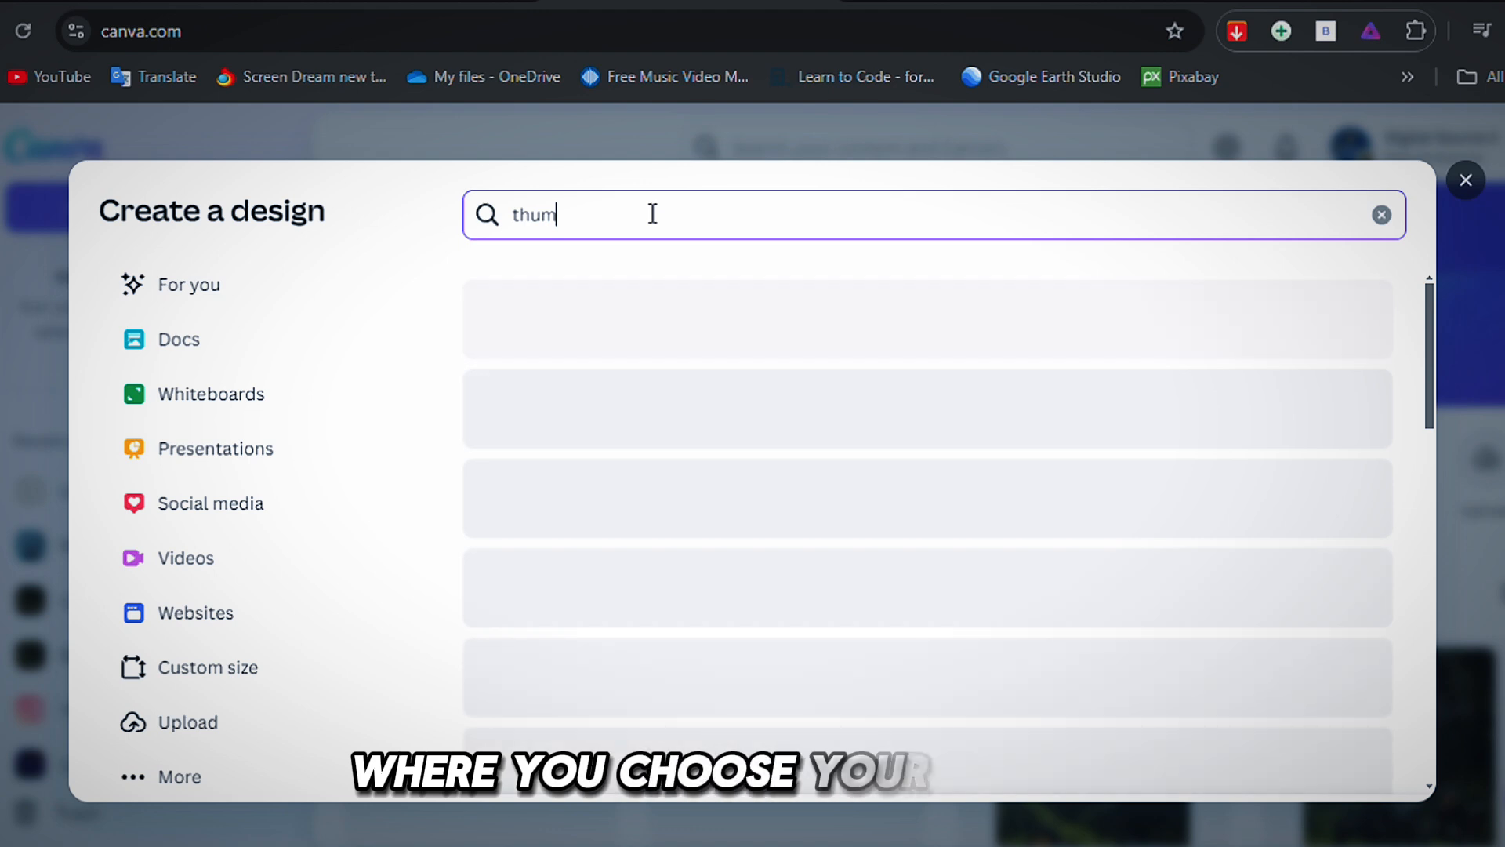
{"action": "left_click", "coordinate": [612, 313]}
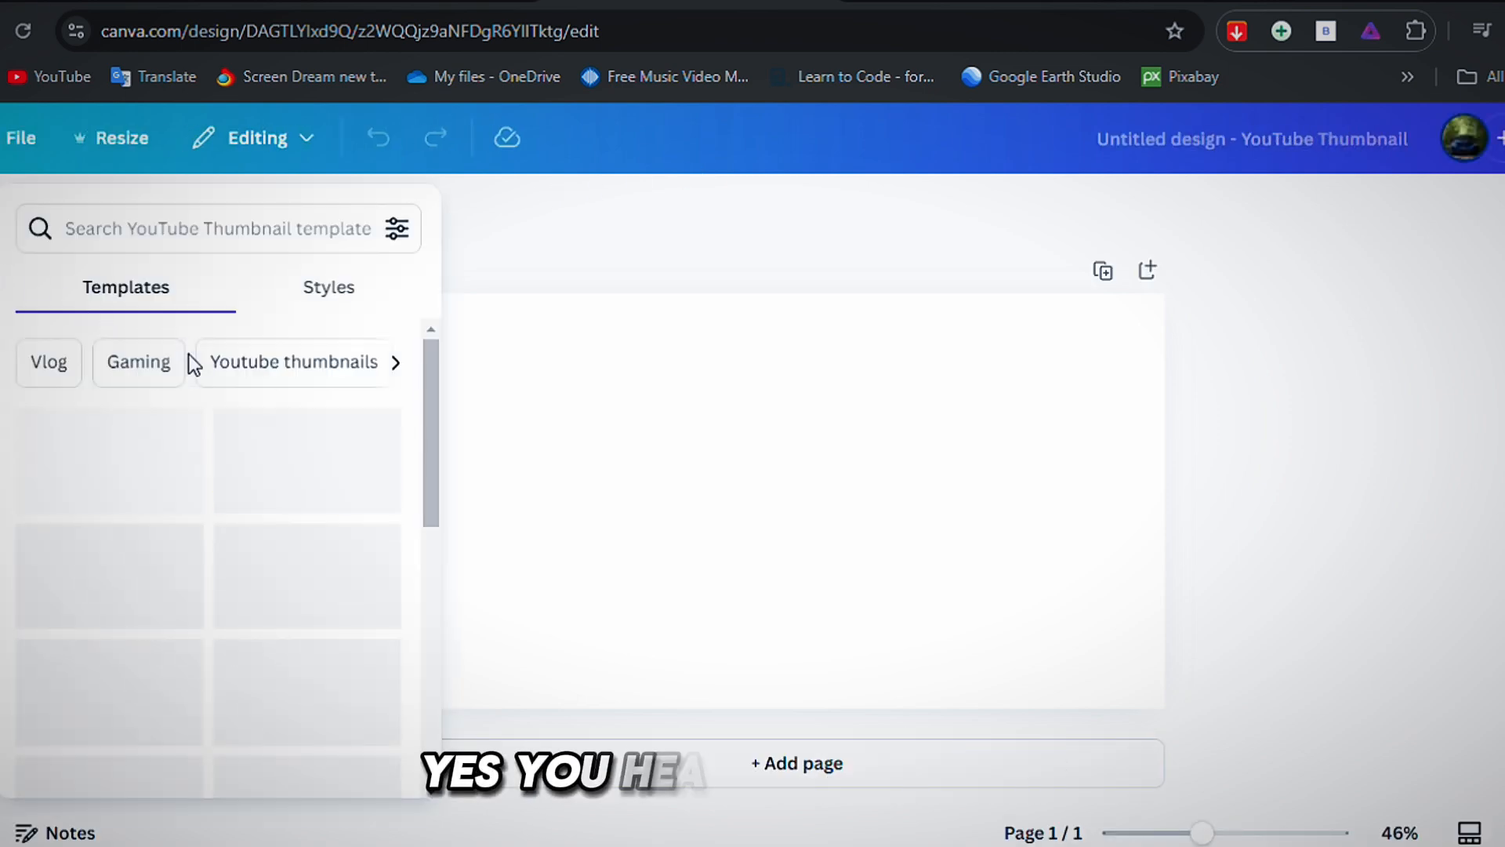
Apply the Brown White Modern Lifestyle Vlog "DAILY VLOG" template to the blank thumbnail and browse its similar templates.
{"action": "scroll", "coordinate": [190, 354], "scroll_direction": "down", "scroll_amount": 3}
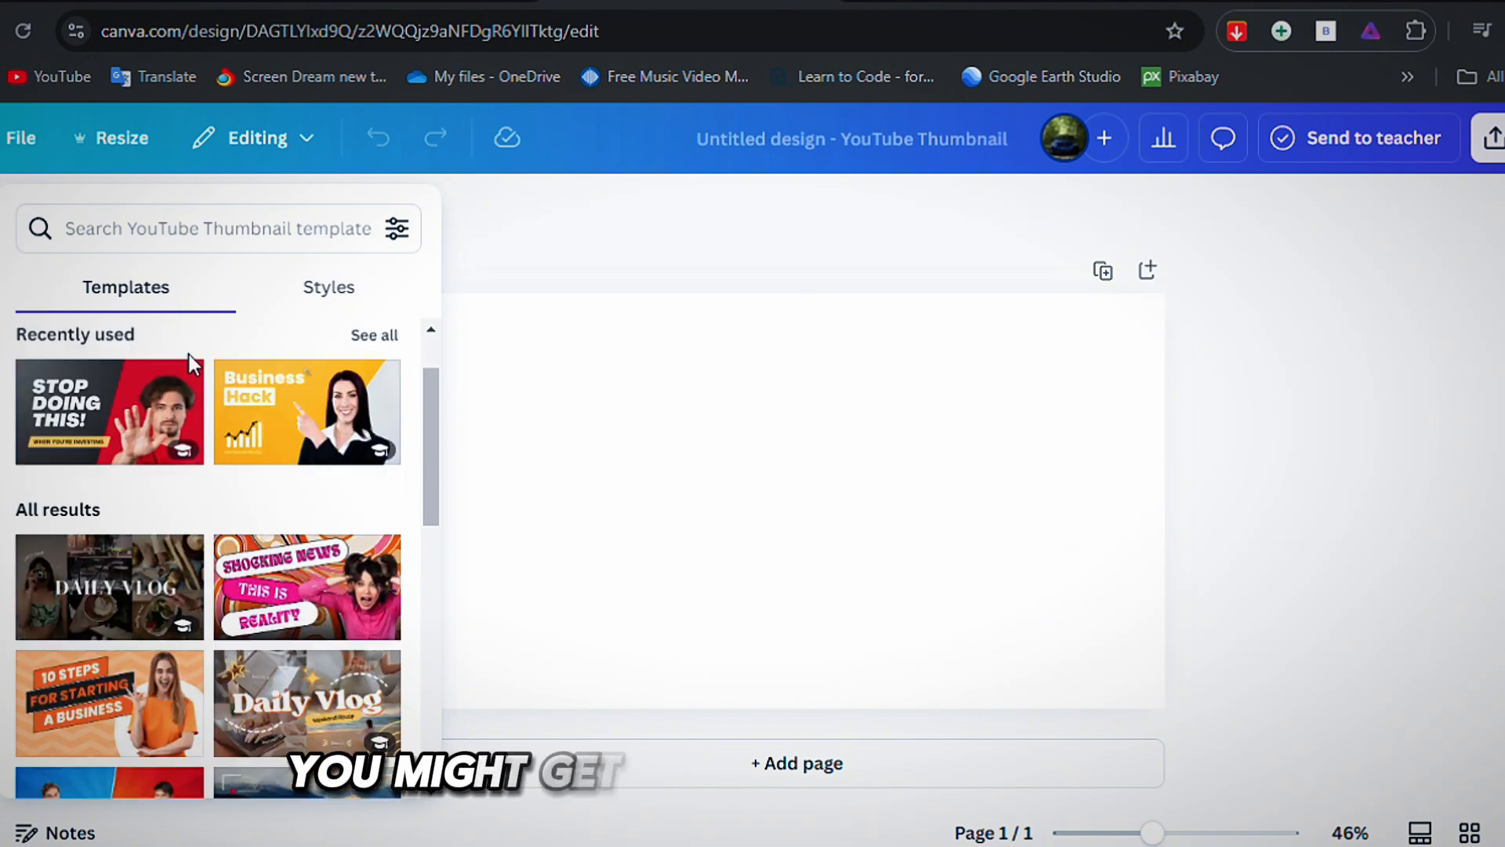
{"action": "left_click", "coordinate": [110, 427]}
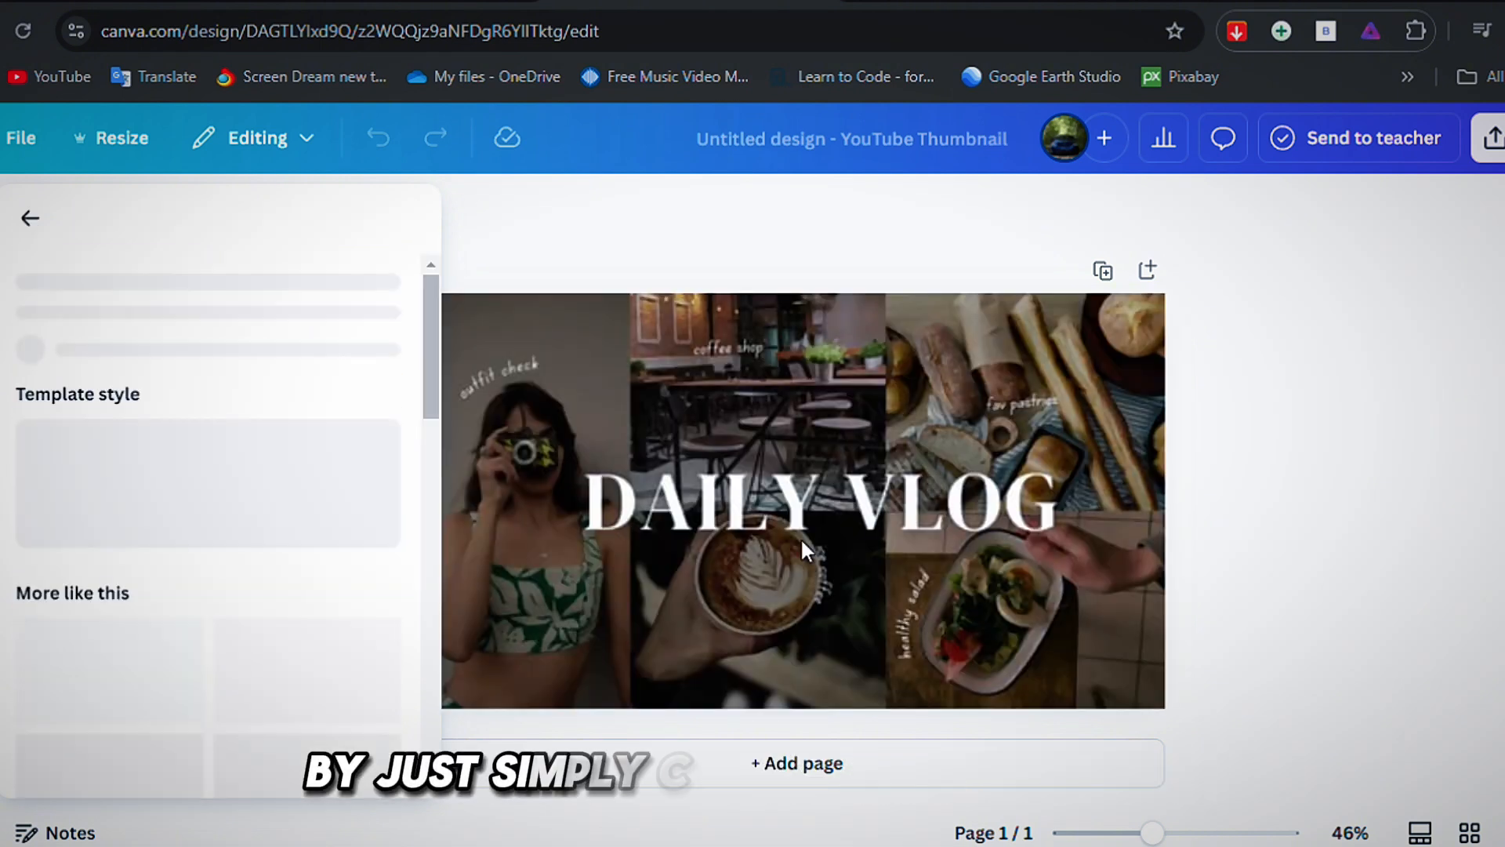
{"action": "scroll", "coordinate": [228, 531], "scroll_direction": "down", "scroll_amount": 6}
{"action": "scroll", "coordinate": [234, 535], "scroll_direction": "down", "scroll_amount": 1}
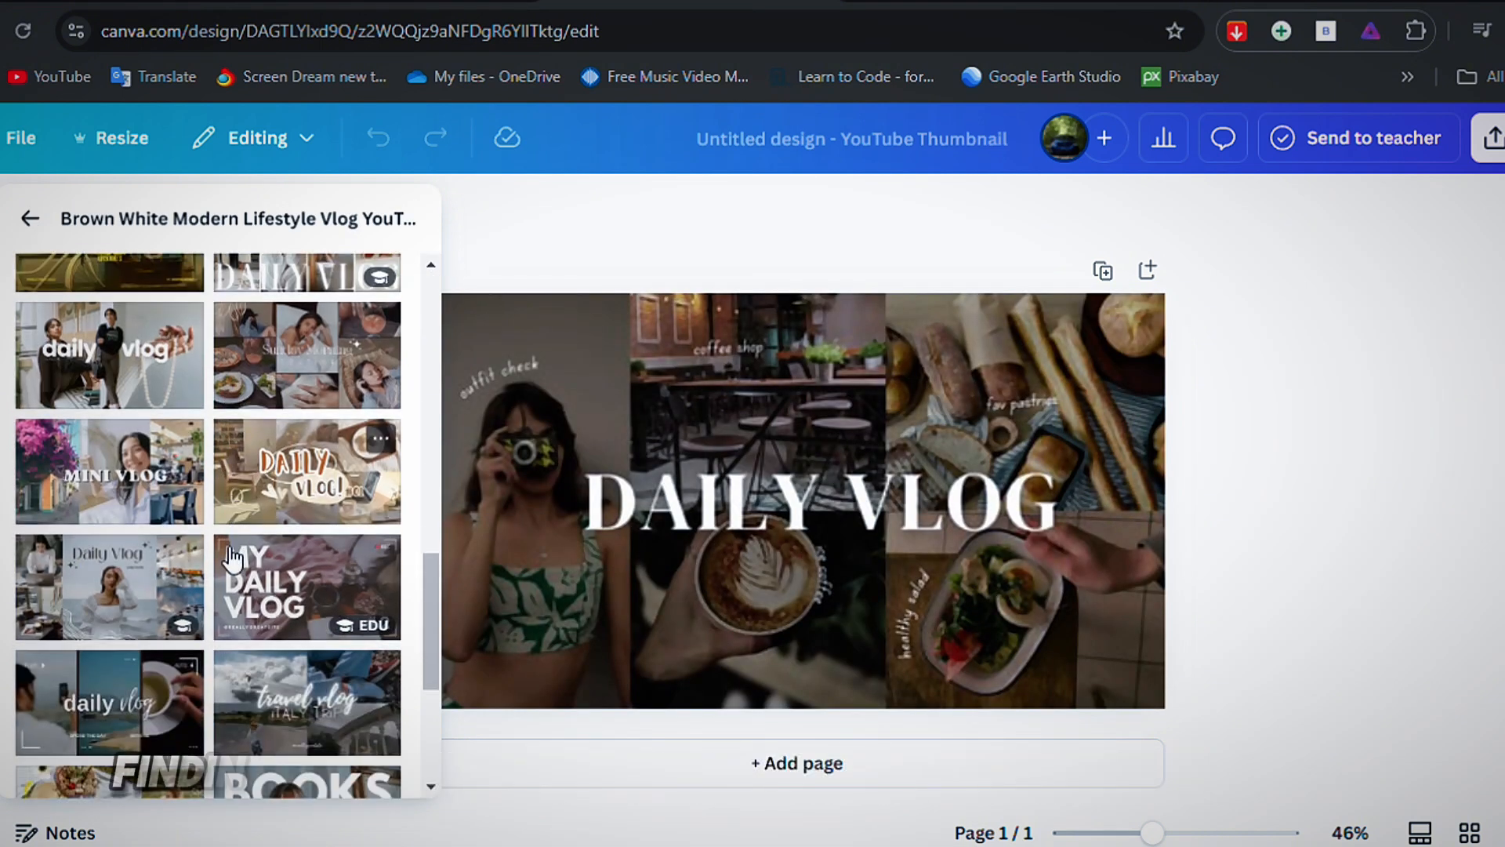
{"action": "scroll", "coordinate": [233, 574], "scroll_direction": "up", "scroll_amount": 10}
{"action": "scroll", "coordinate": [274, 577], "scroll_direction": "down", "scroll_amount": 6}
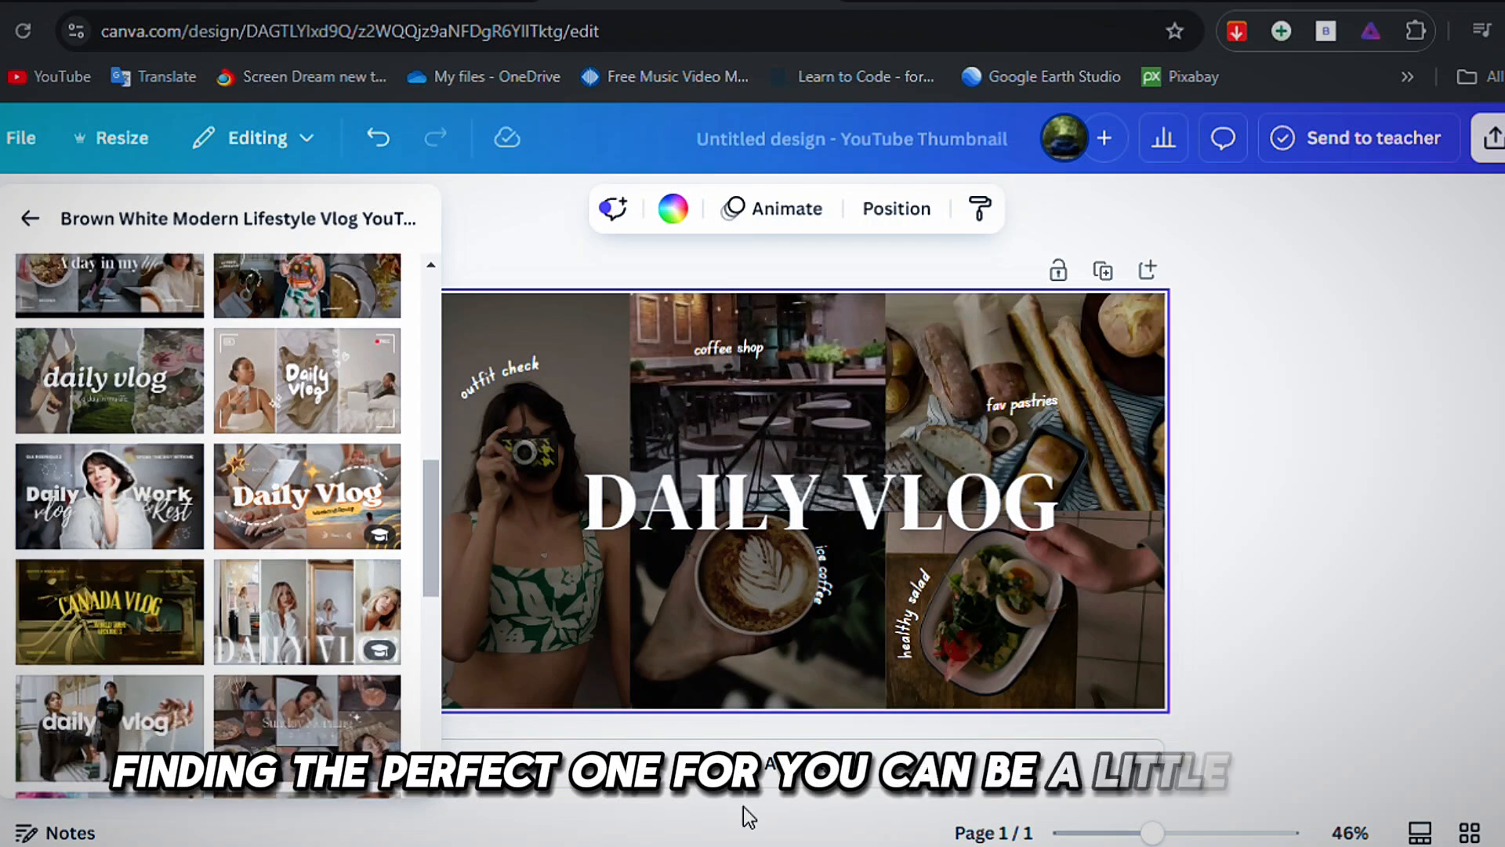
Add a blank second page to the thumbnail design and reopen the template suggestions beside it.
{"action": "left_click", "coordinate": [748, 772]}
{"action": "mouse_move", "coordinate": [1, 219]}
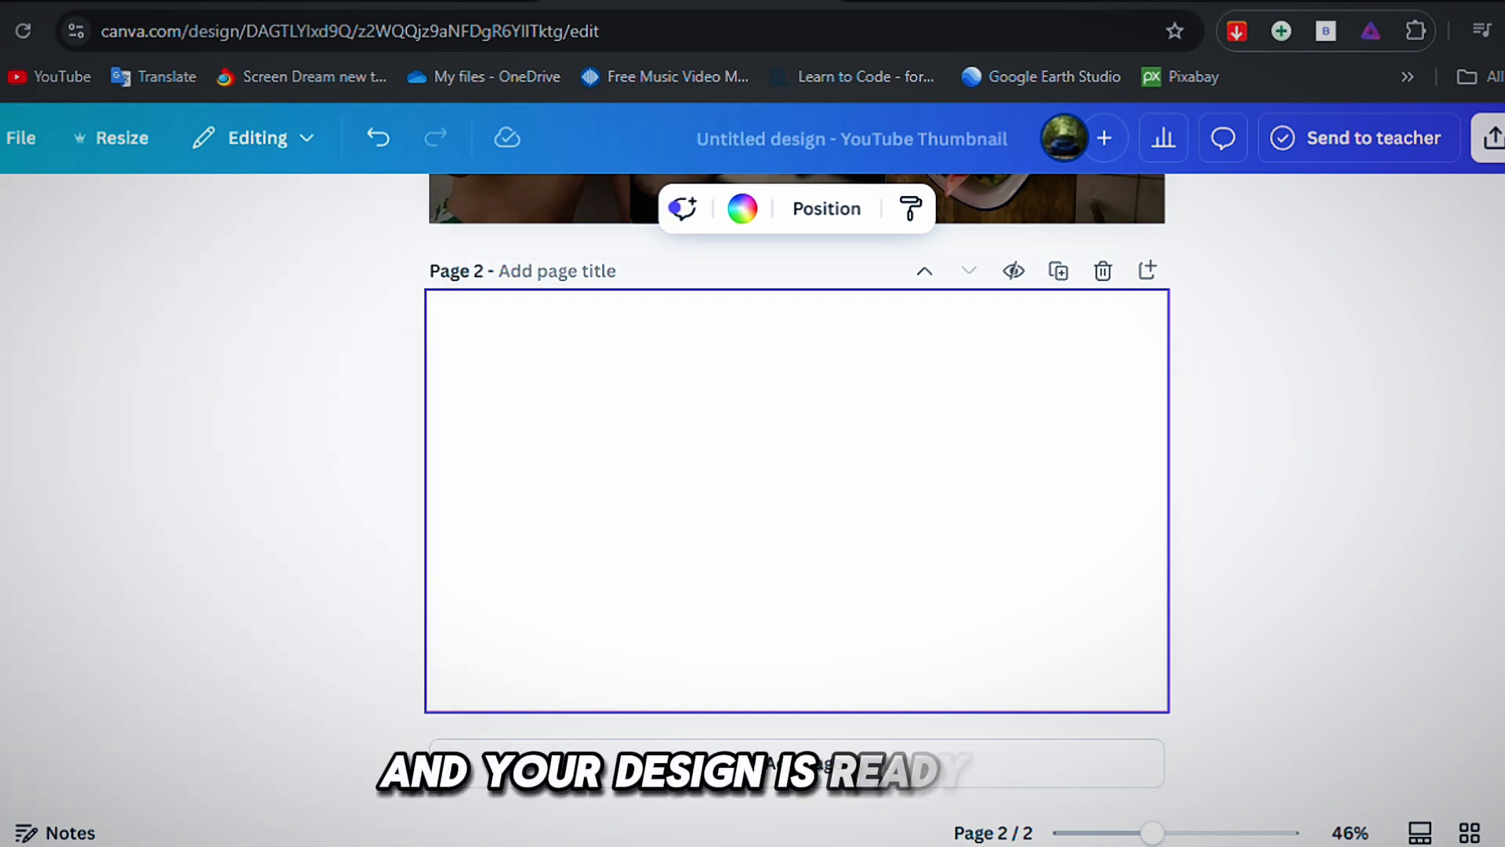
{"action": "left_click", "coordinate": [0, 210]}
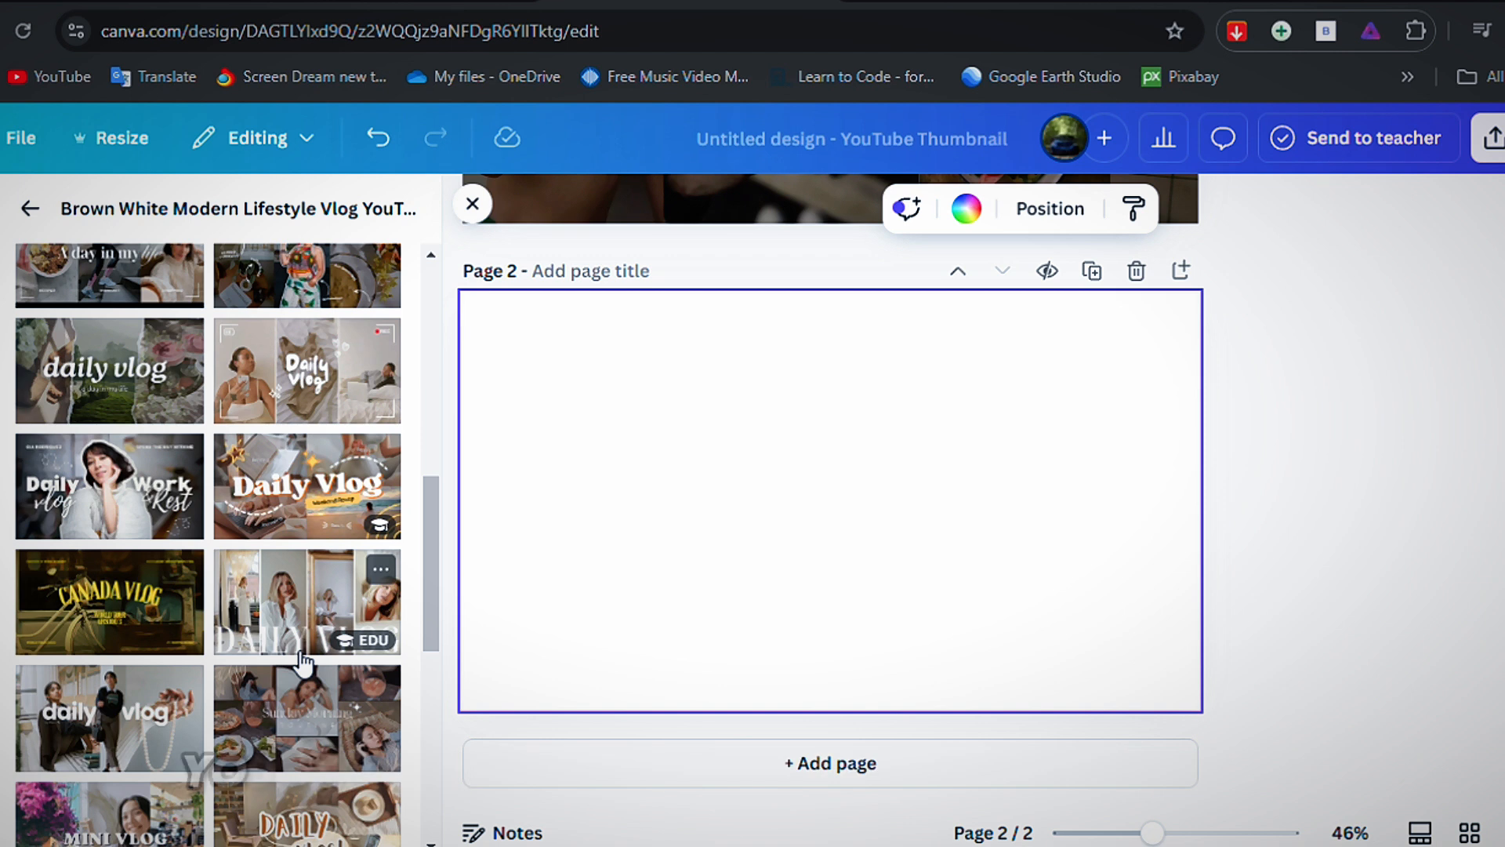
{"action": "scroll", "coordinate": [301, 661], "scroll_direction": "down", "scroll_amount": 3}
{"action": "scroll", "coordinate": [189, 277], "scroll_direction": "up", "scroll_amount": 3}
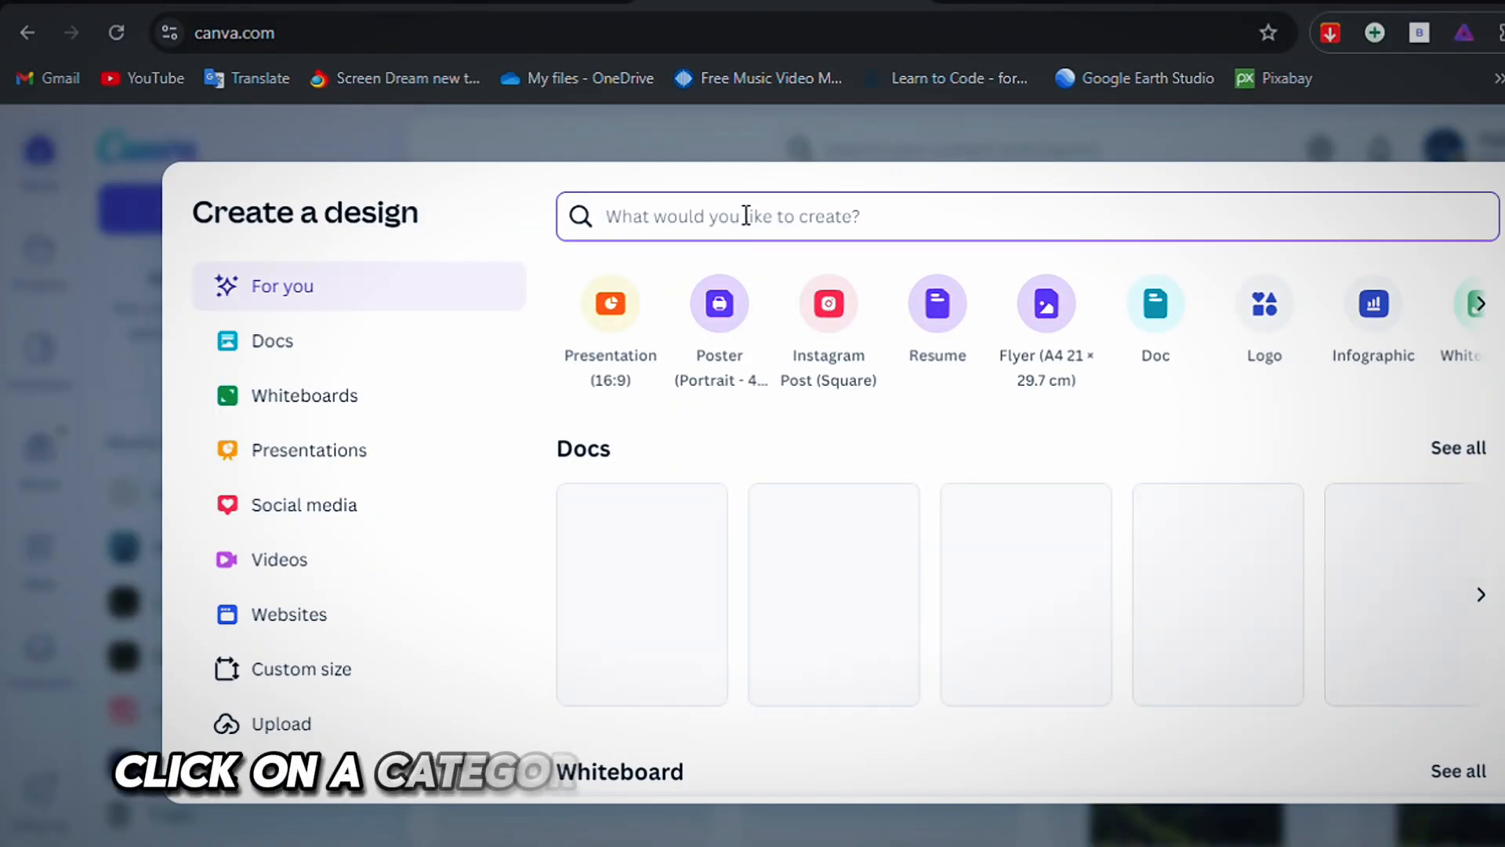
Search the design types for "thum" and create a YouTube Thumbnail of 1280 × 720 px.
{"action": "type", "text": "thum"}
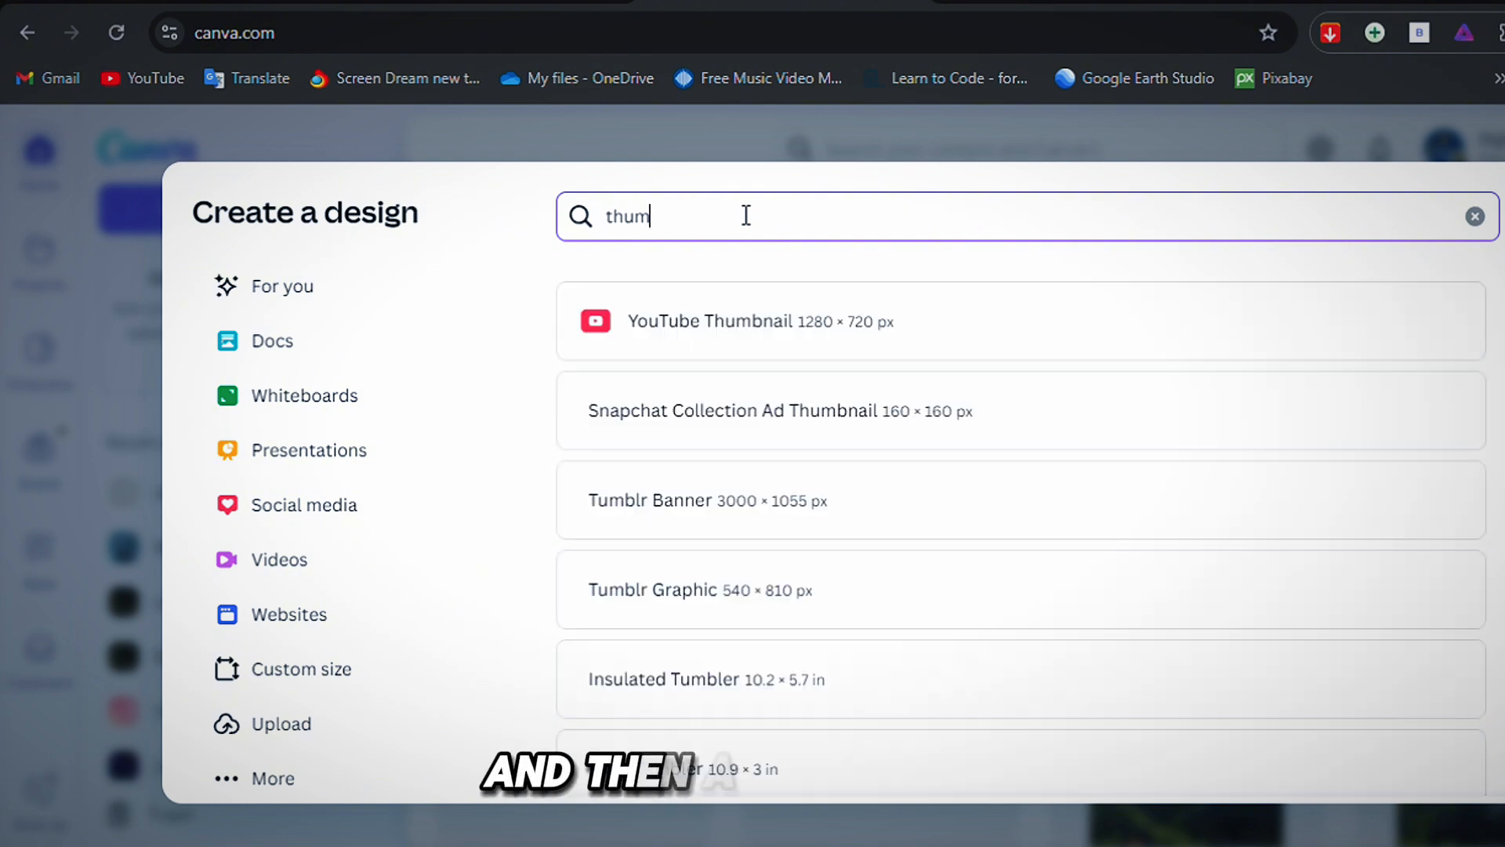
{"action": "left_click", "coordinate": [698, 302]}
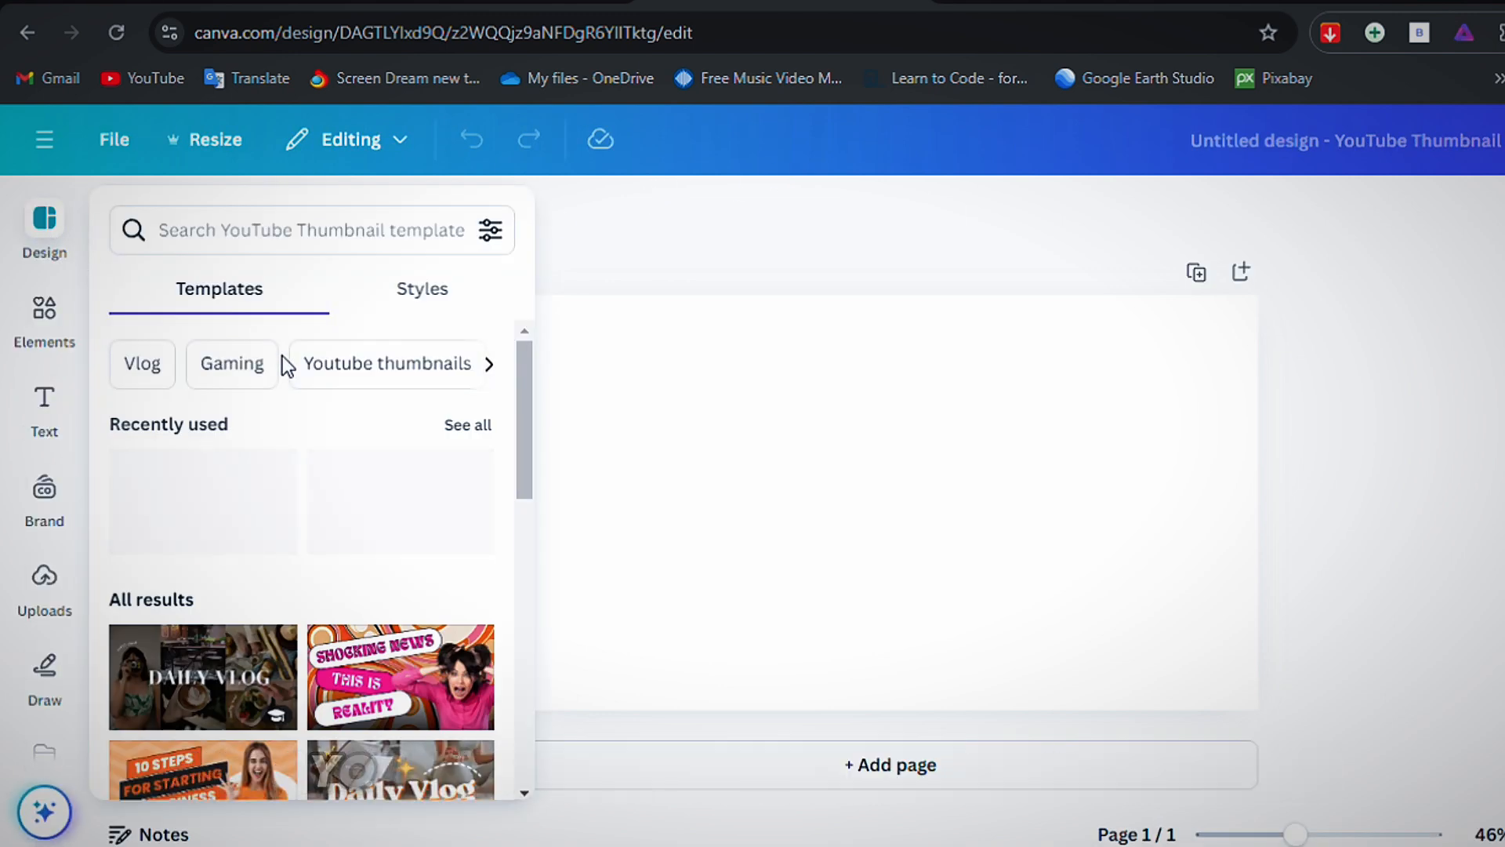
Apply the "DAILY VLOG" lifestyle template to the empty YouTube thumbnail and add a blank second page below it.
{"action": "scroll", "coordinate": [282, 356], "scroll_direction": "down", "scroll_amount": 3}
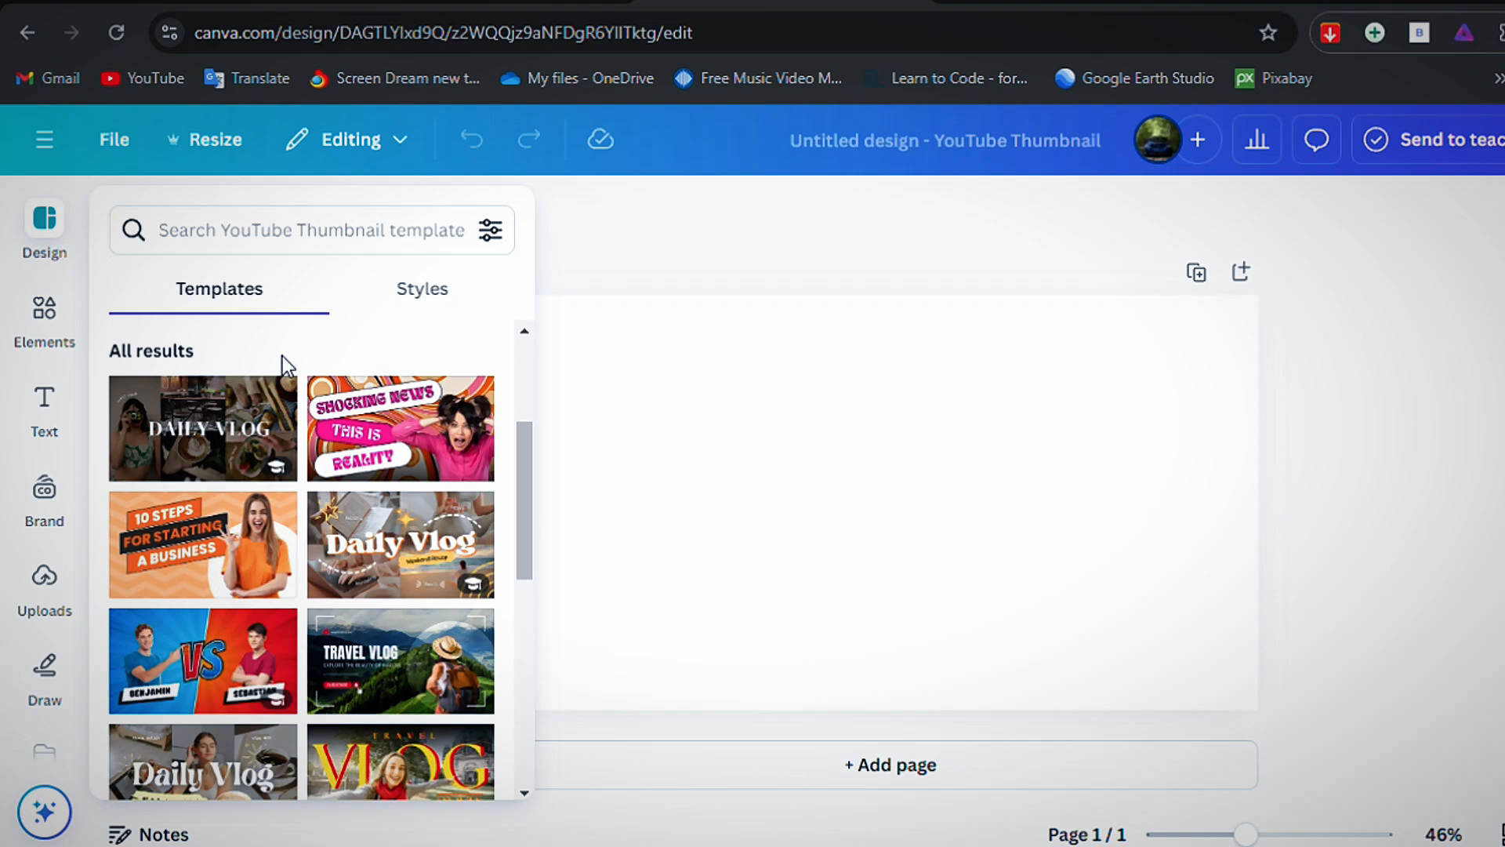
{"action": "left_click", "coordinate": [218, 443]}
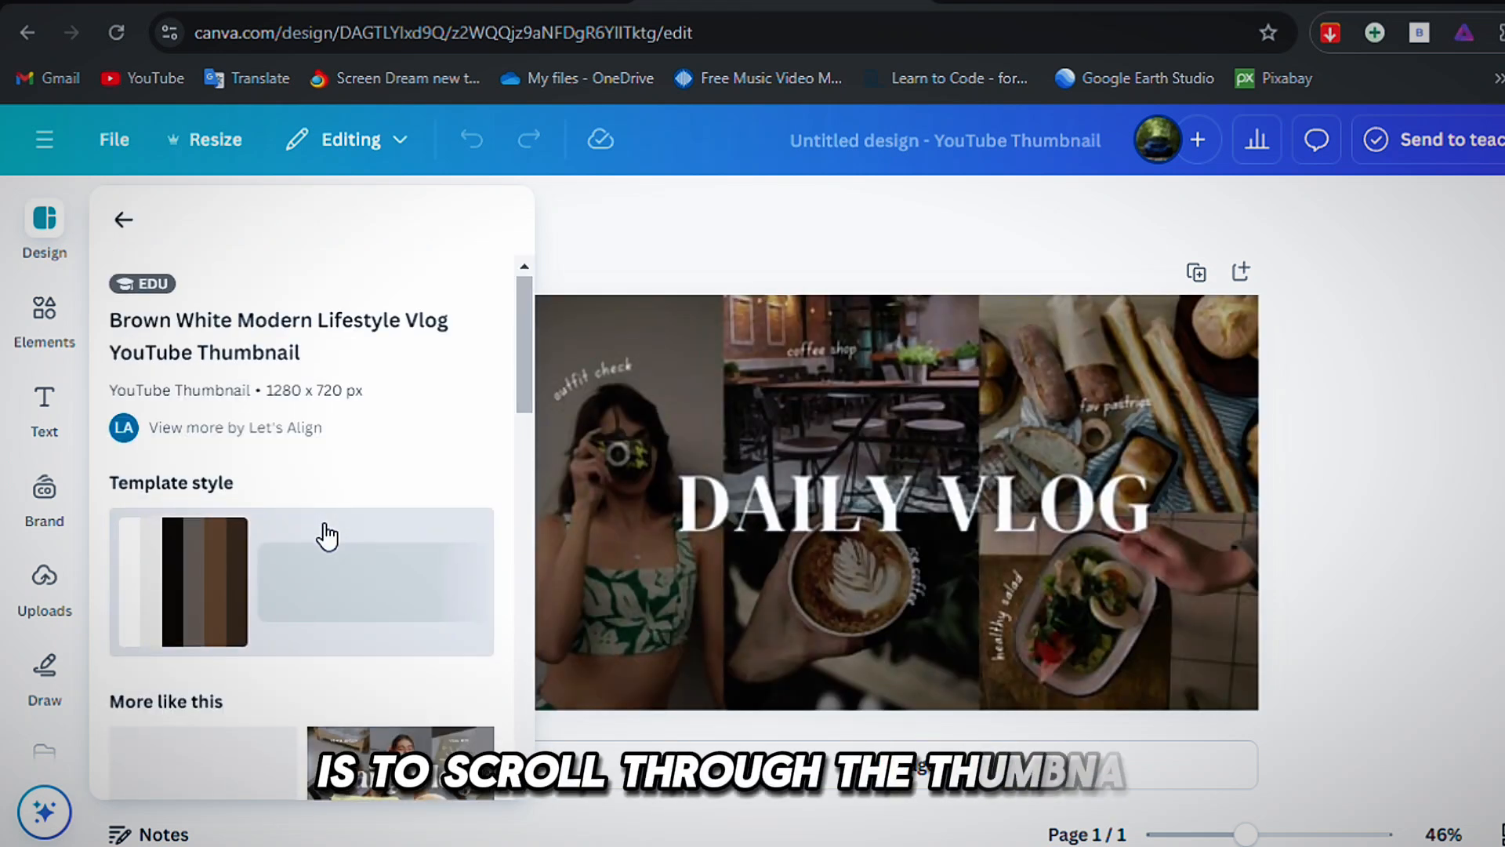
{"action": "scroll", "coordinate": [326, 612], "scroll_direction": "down", "scroll_amount": 10}
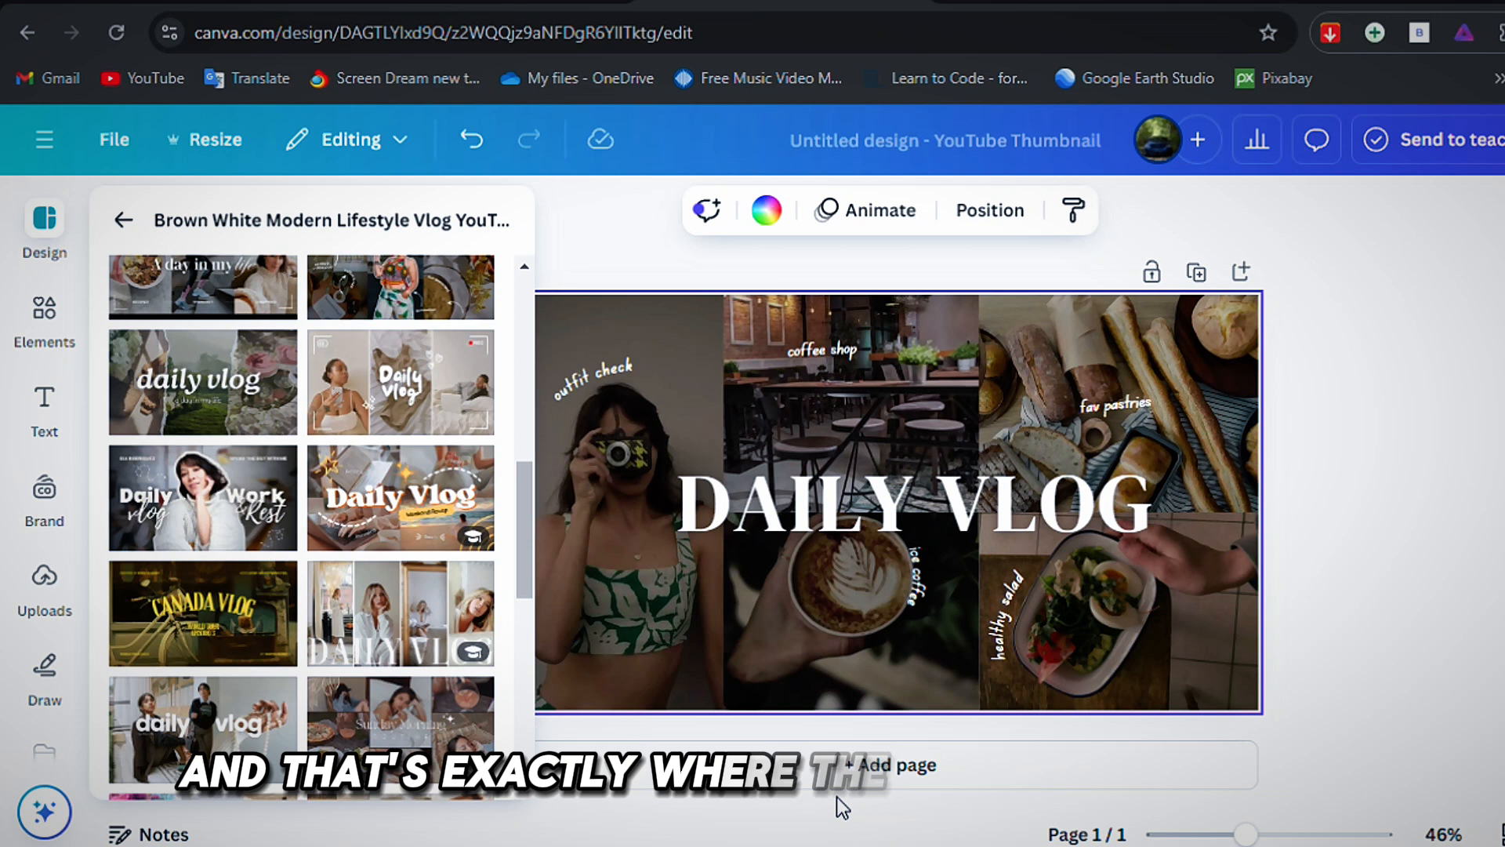
{"action": "left_click", "coordinate": [843, 772]}
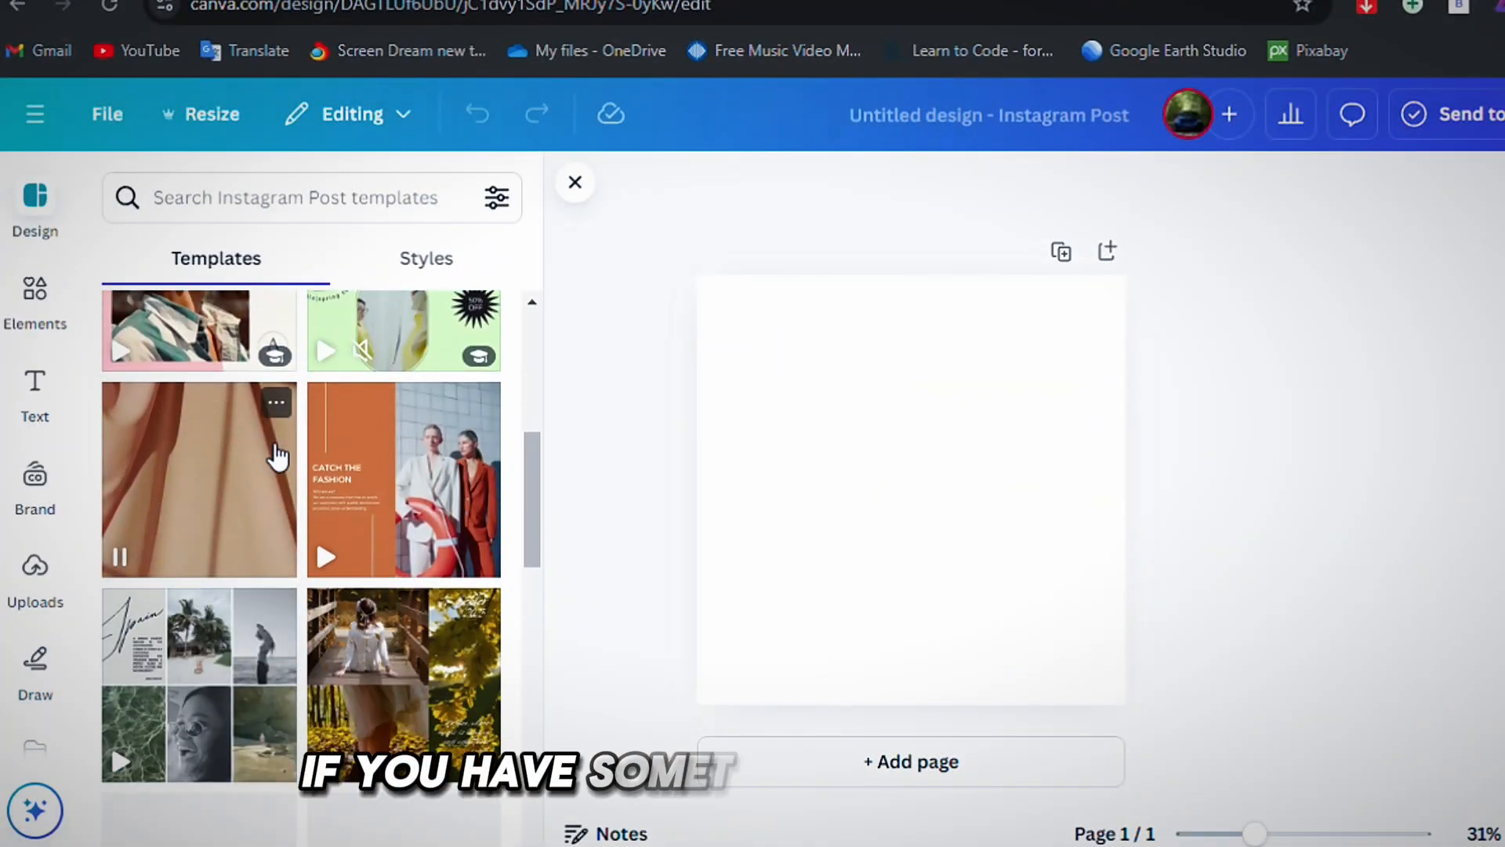
{"action": "scroll", "coordinate": [276, 455], "scroll_direction": "down", "scroll_amount": 5}
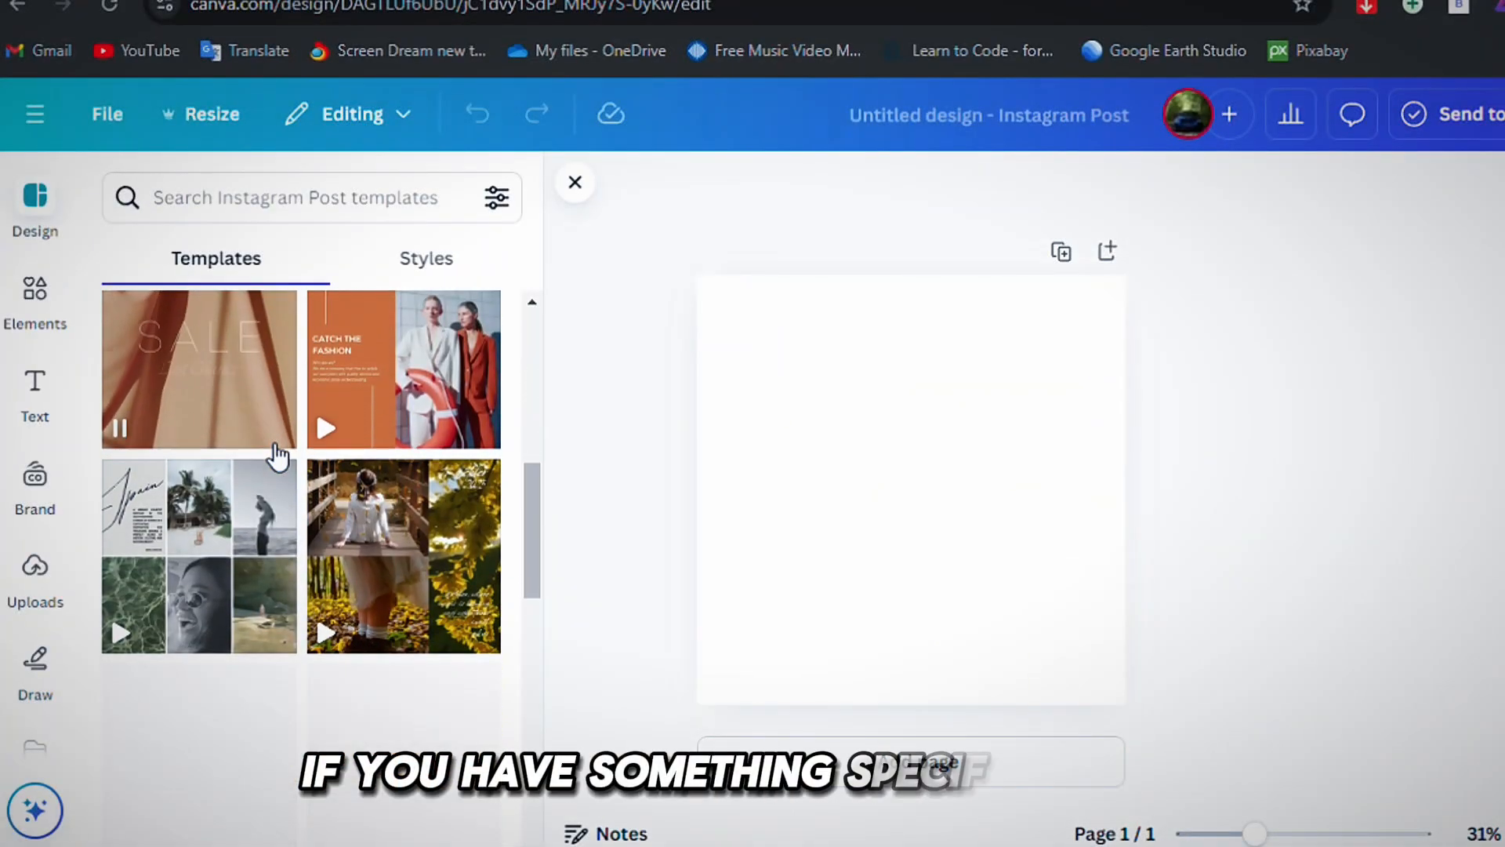
Apply the "GOLDEN TIPS for planning your trip" template to the blank Instagram post and add a blank second page below it.
{"action": "left_click", "coordinate": [276, 456]}
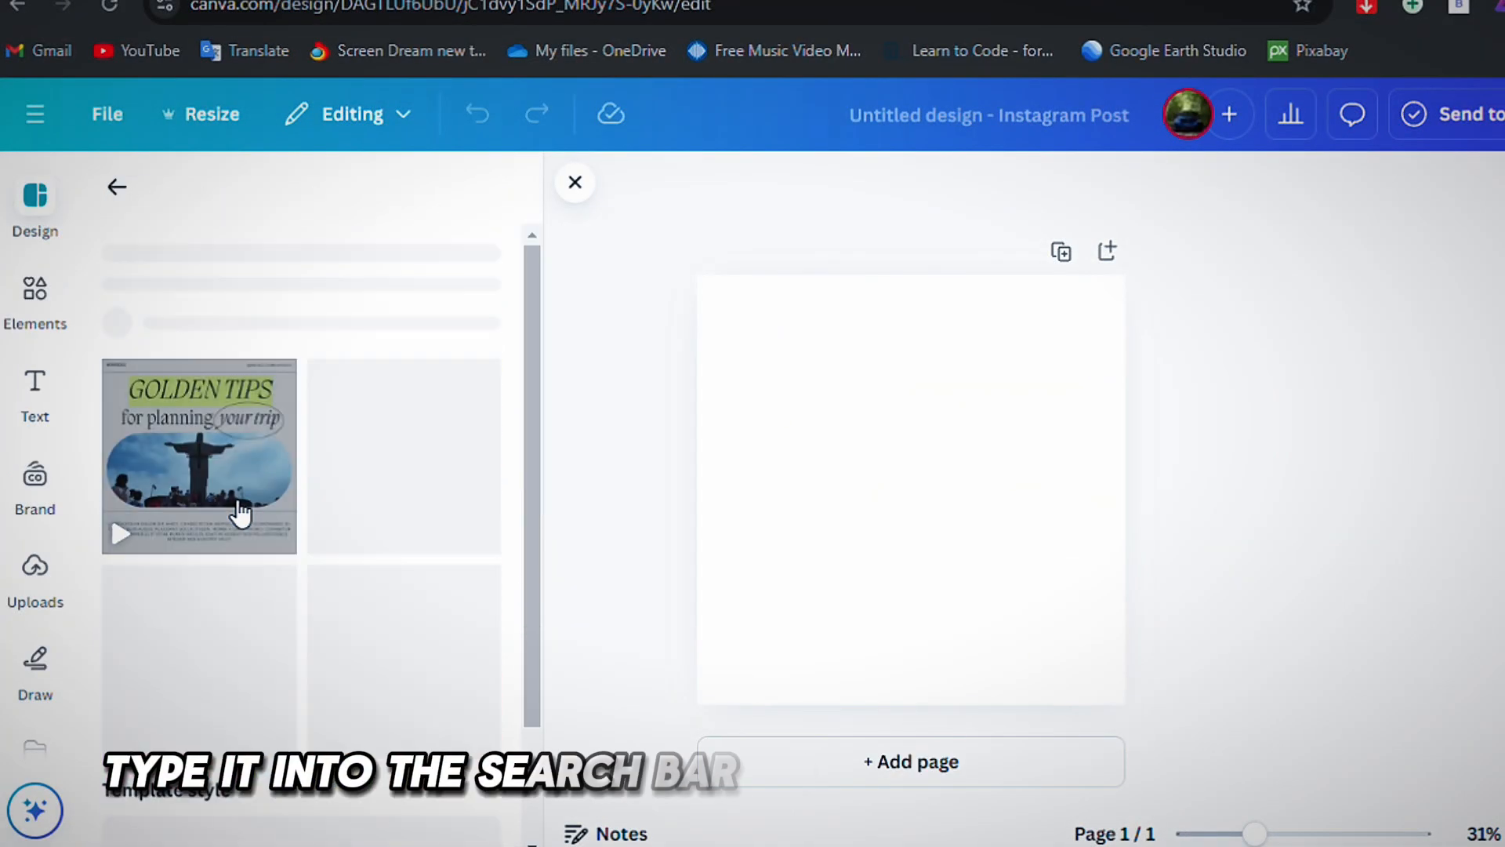
{"action": "left_click", "coordinate": [258, 619]}
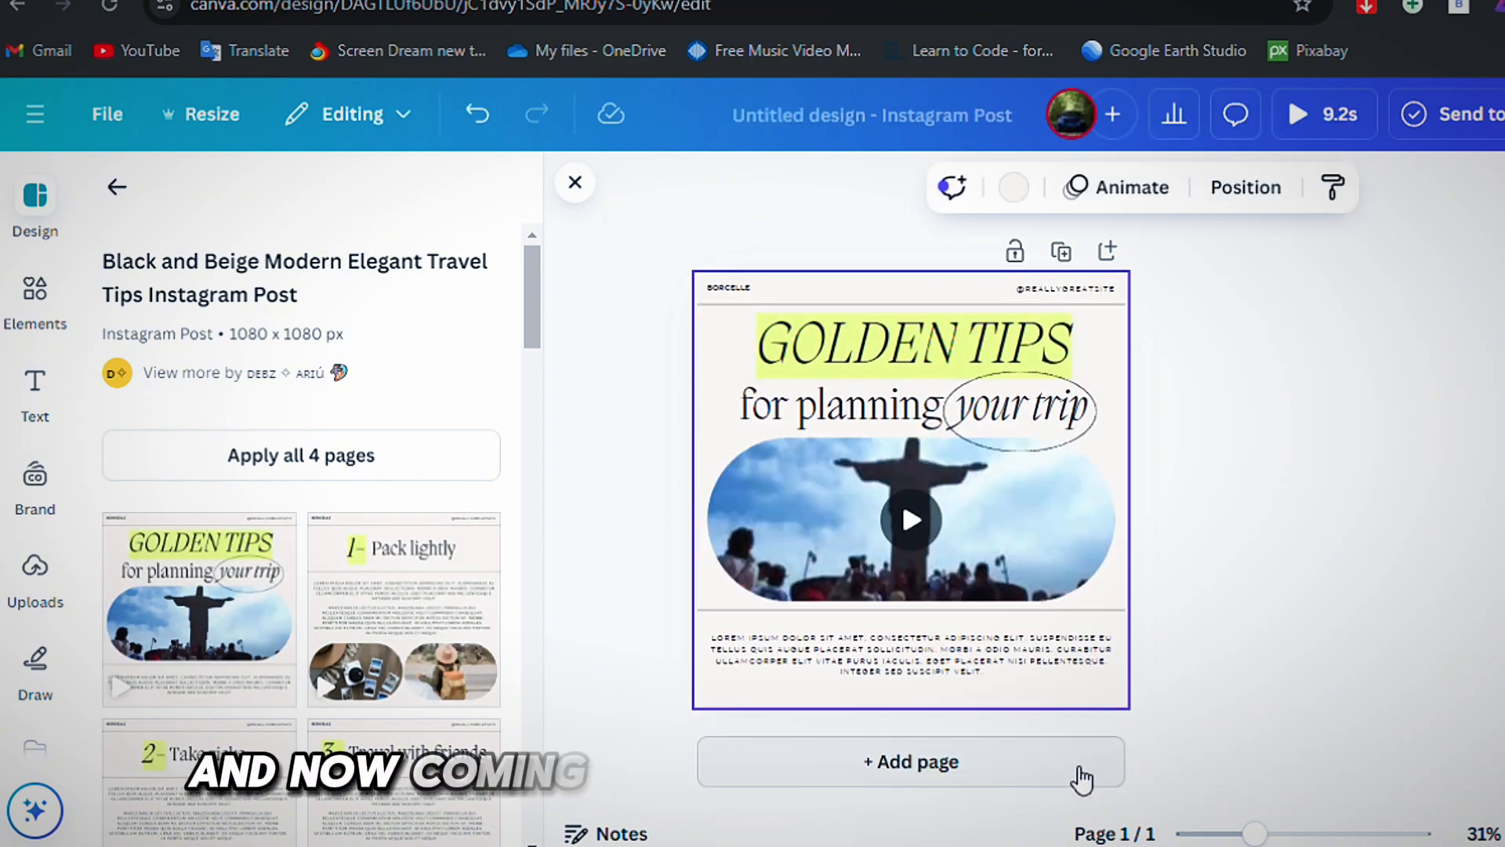
{"action": "left_click", "coordinate": [909, 759]}
{"action": "scroll", "coordinate": [909, 470], "scroll_direction": "up", "scroll_amount": 5}
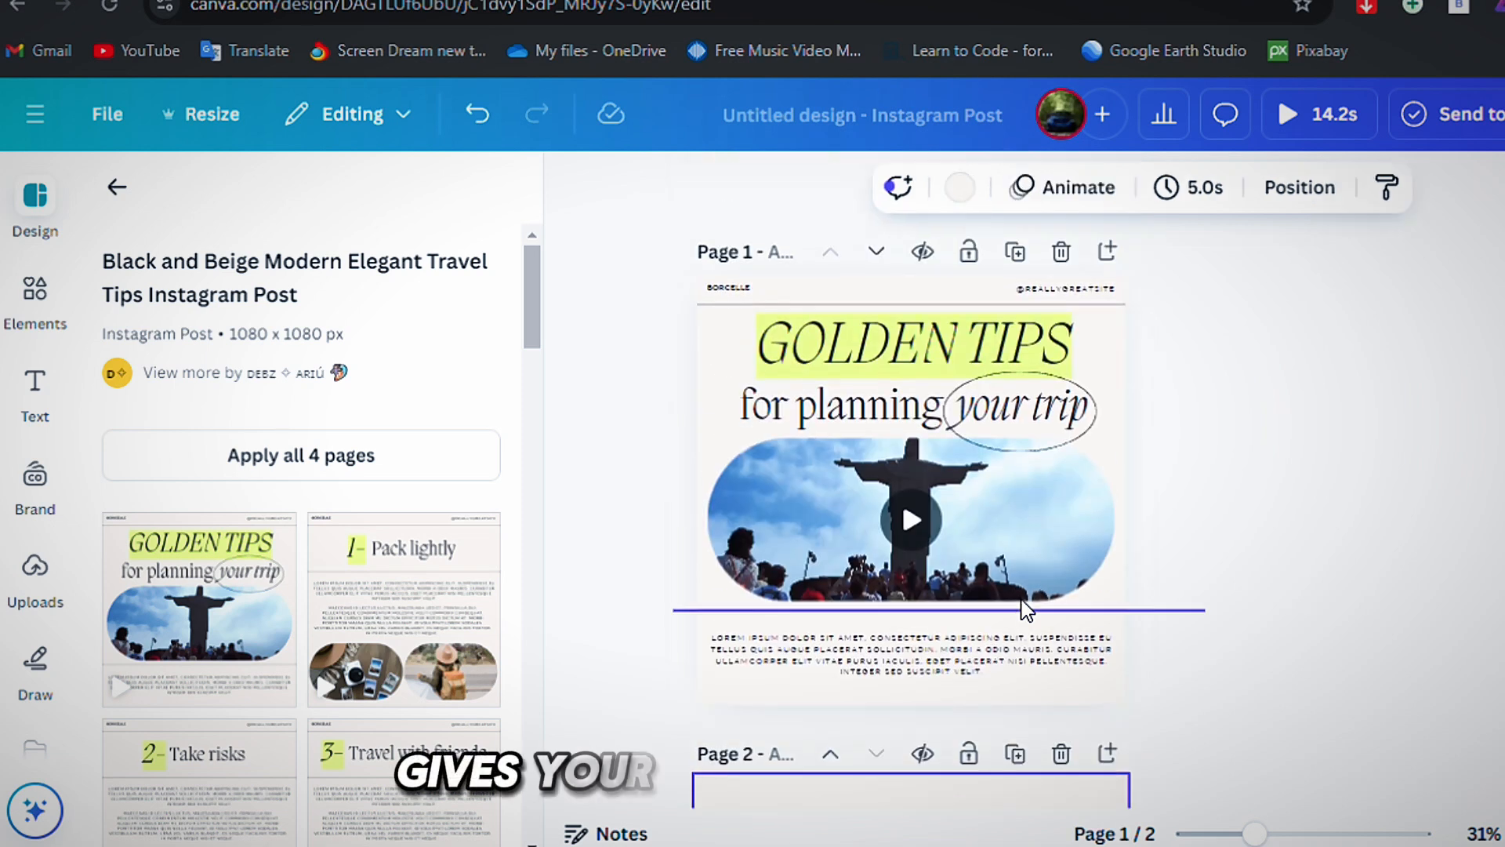
{"action": "scroll", "coordinate": [339, 647], "scroll_direction": "down", "scroll_amount": 2}
{"action": "scroll", "coordinate": [338, 647], "scroll_direction": "down", "scroll_amount": 2}
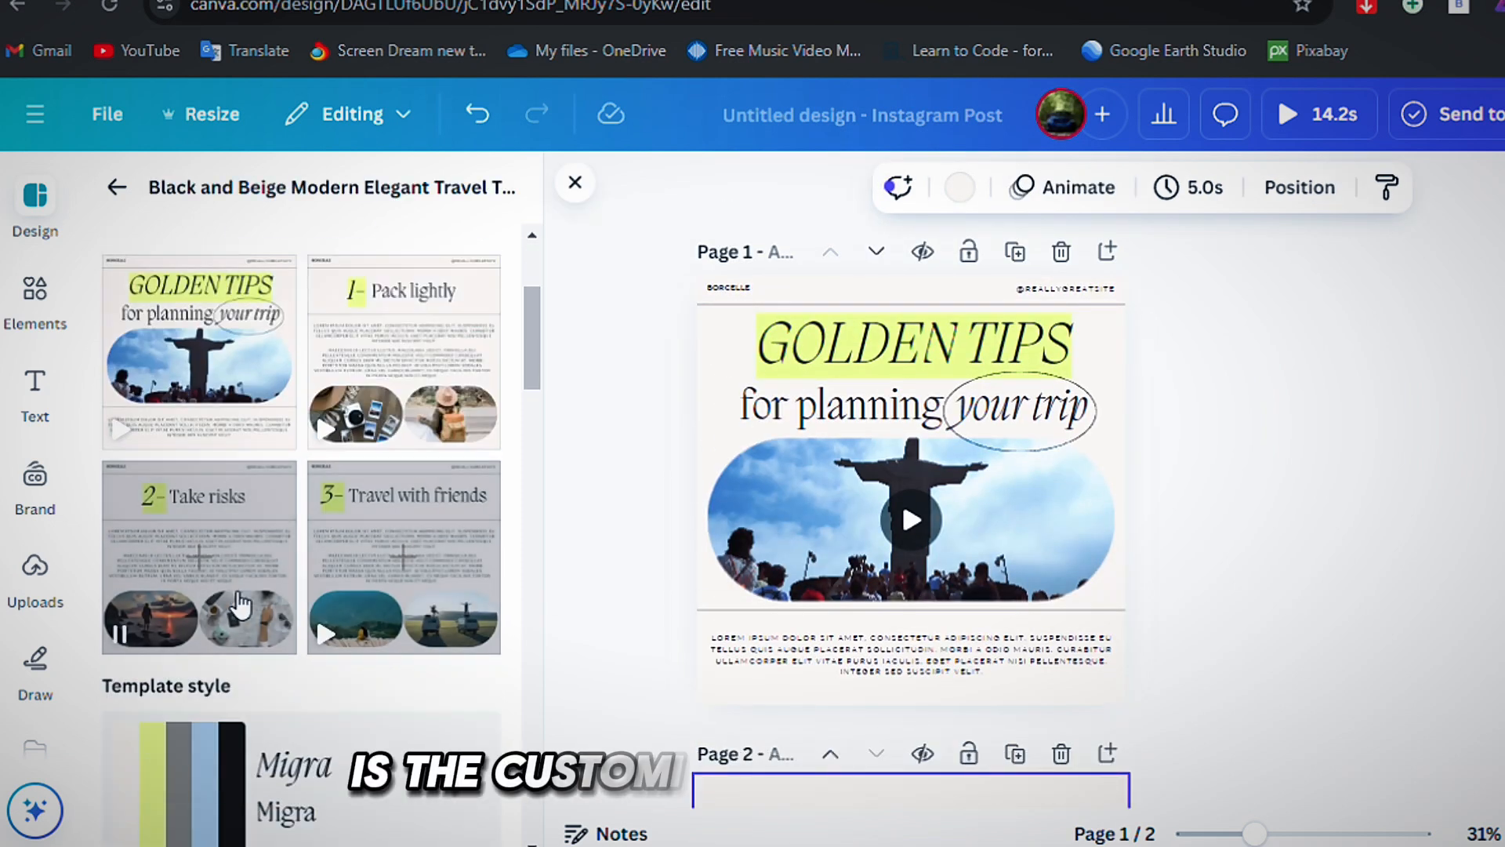
Return to the Instagram Post templates and apply the Beige and White Animated "Hello AUTUMN" template to page 1.
{"action": "scroll", "coordinate": [270, 486], "scroll_direction": "up", "scroll_amount": 4}
{"action": "left_click", "coordinate": [117, 187]}
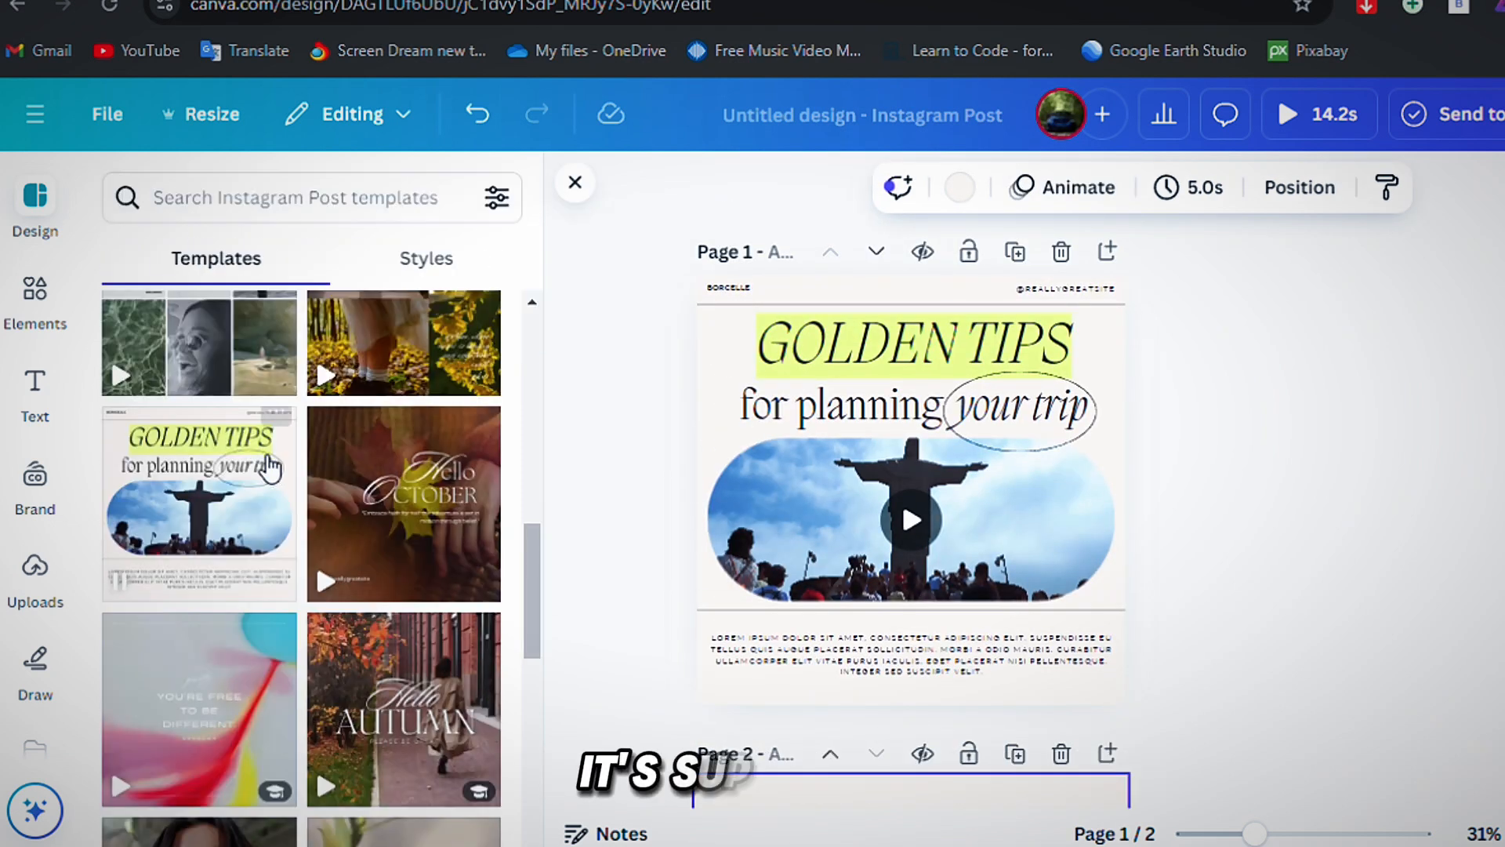
{"action": "scroll", "coordinate": [262, 464], "scroll_direction": "down", "scroll_amount": 3}
{"action": "left_click", "coordinate": [405, 405]}
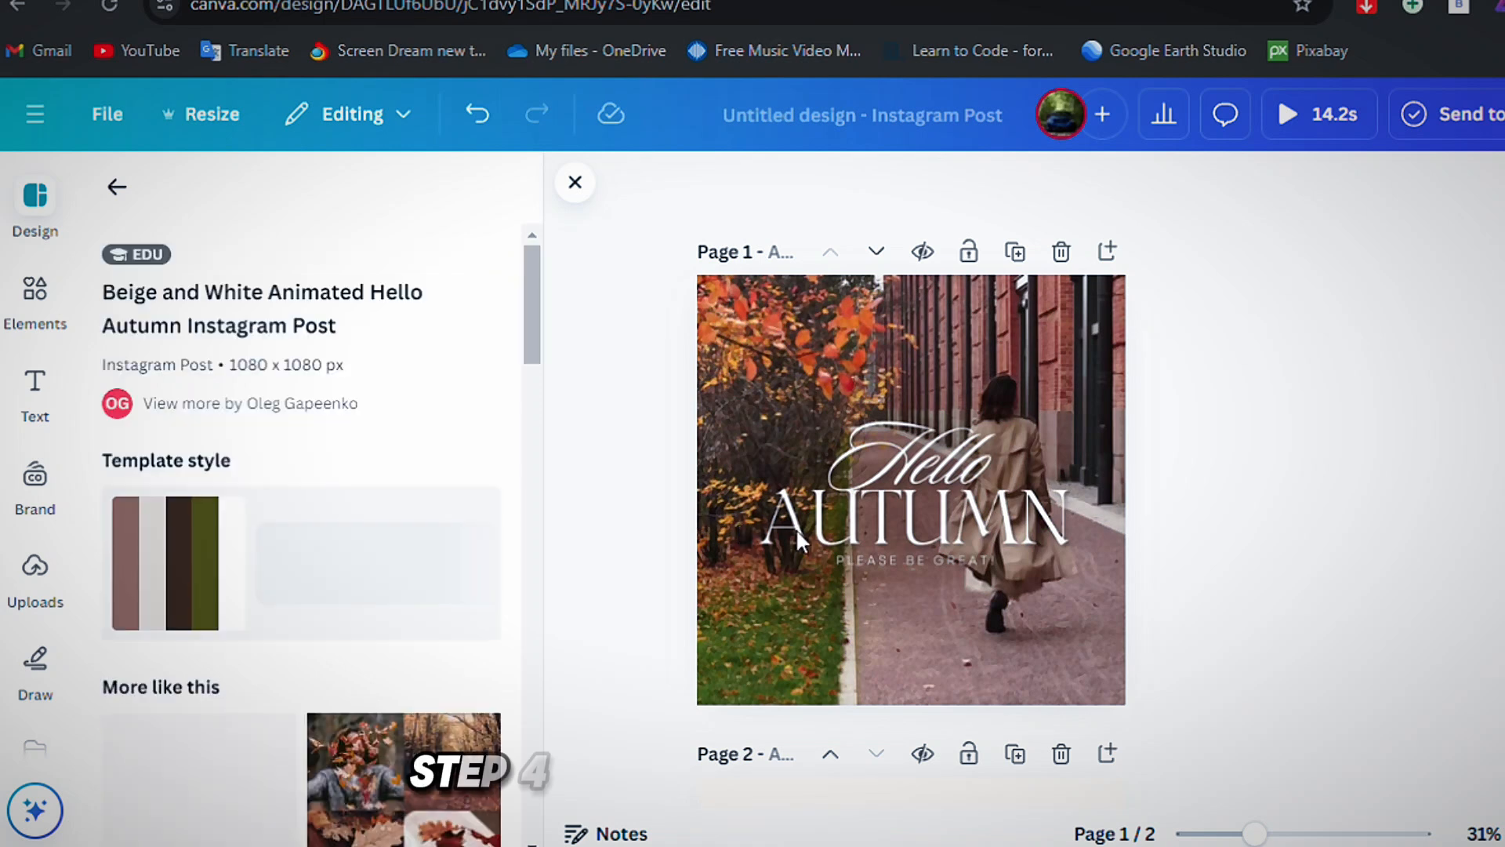
Preview the autumn background video on page 1, moving its playback position to 0.9 s.
{"action": "left_click", "coordinate": [804, 632]}
{"action": "left_click", "coordinate": [998, 510]}
{"action": "left_click", "coordinate": [1142, 505]}
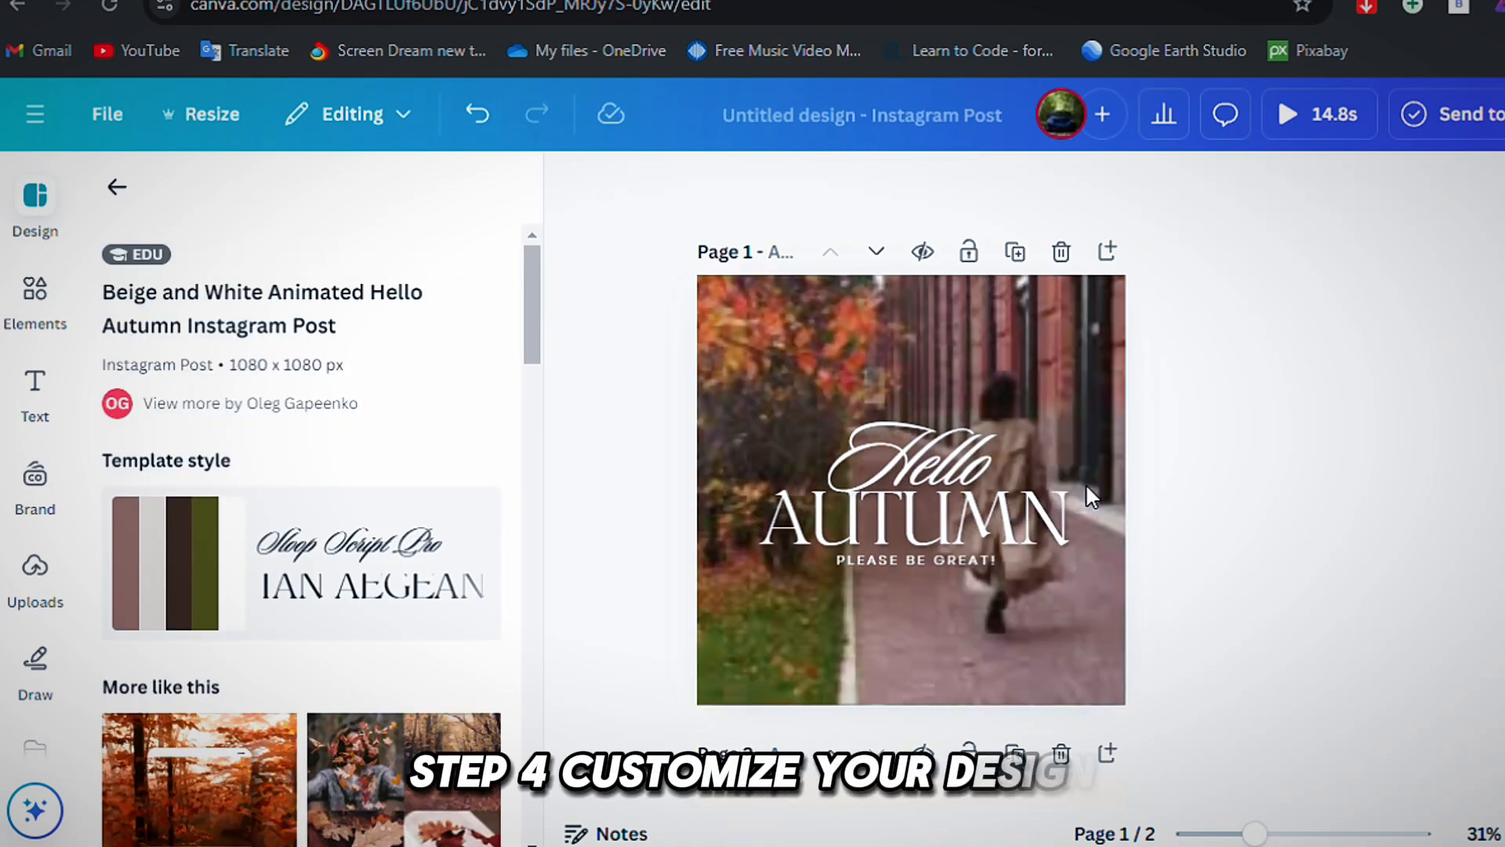
{"action": "left_click", "coordinate": [919, 318]}
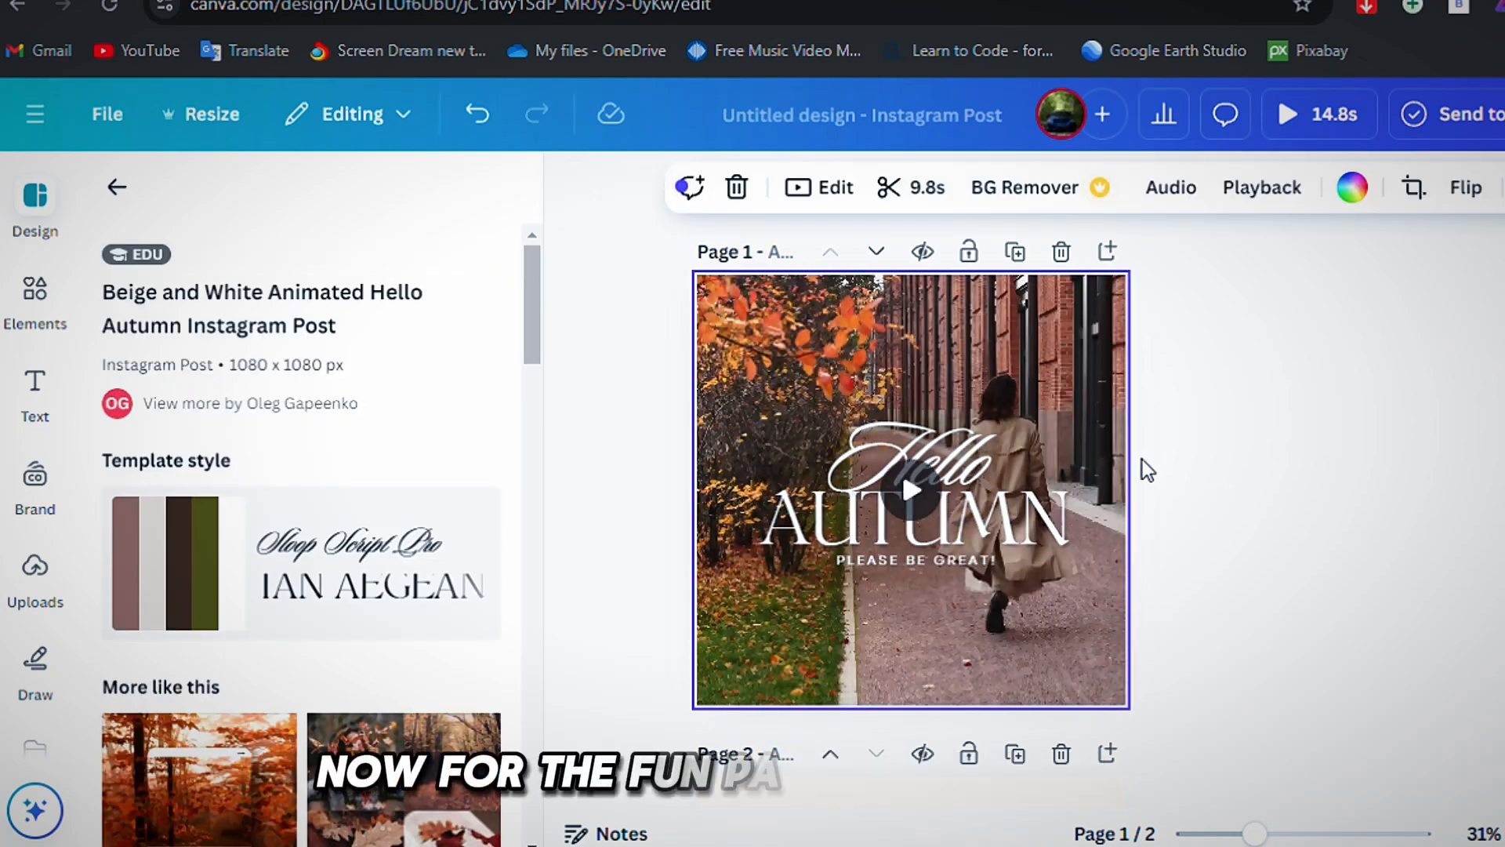
{"action": "left_click", "coordinate": [770, 672]}
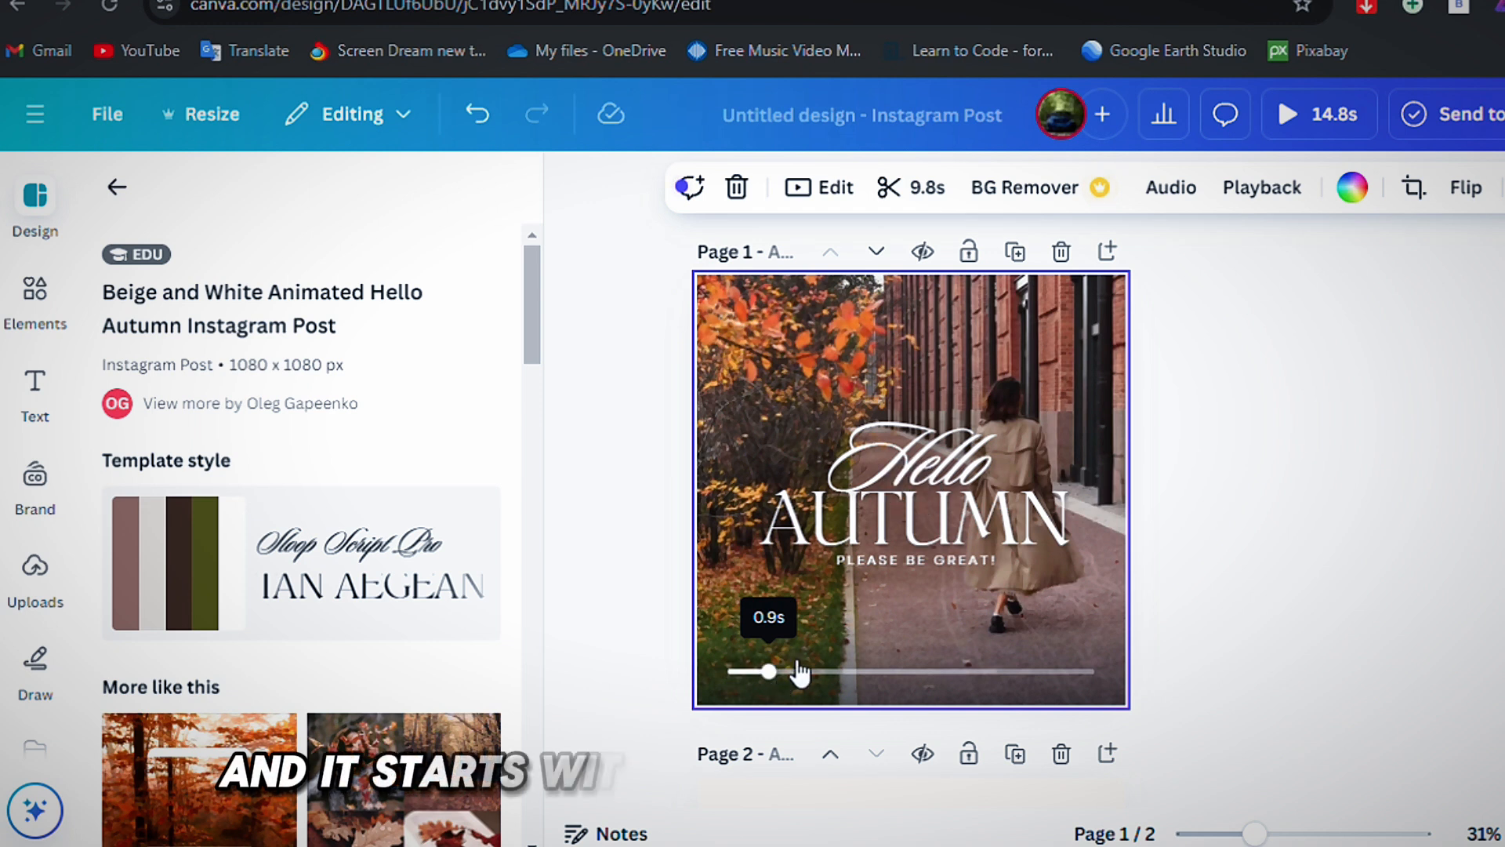
{"action": "left_click", "coordinate": [1225, 480]}
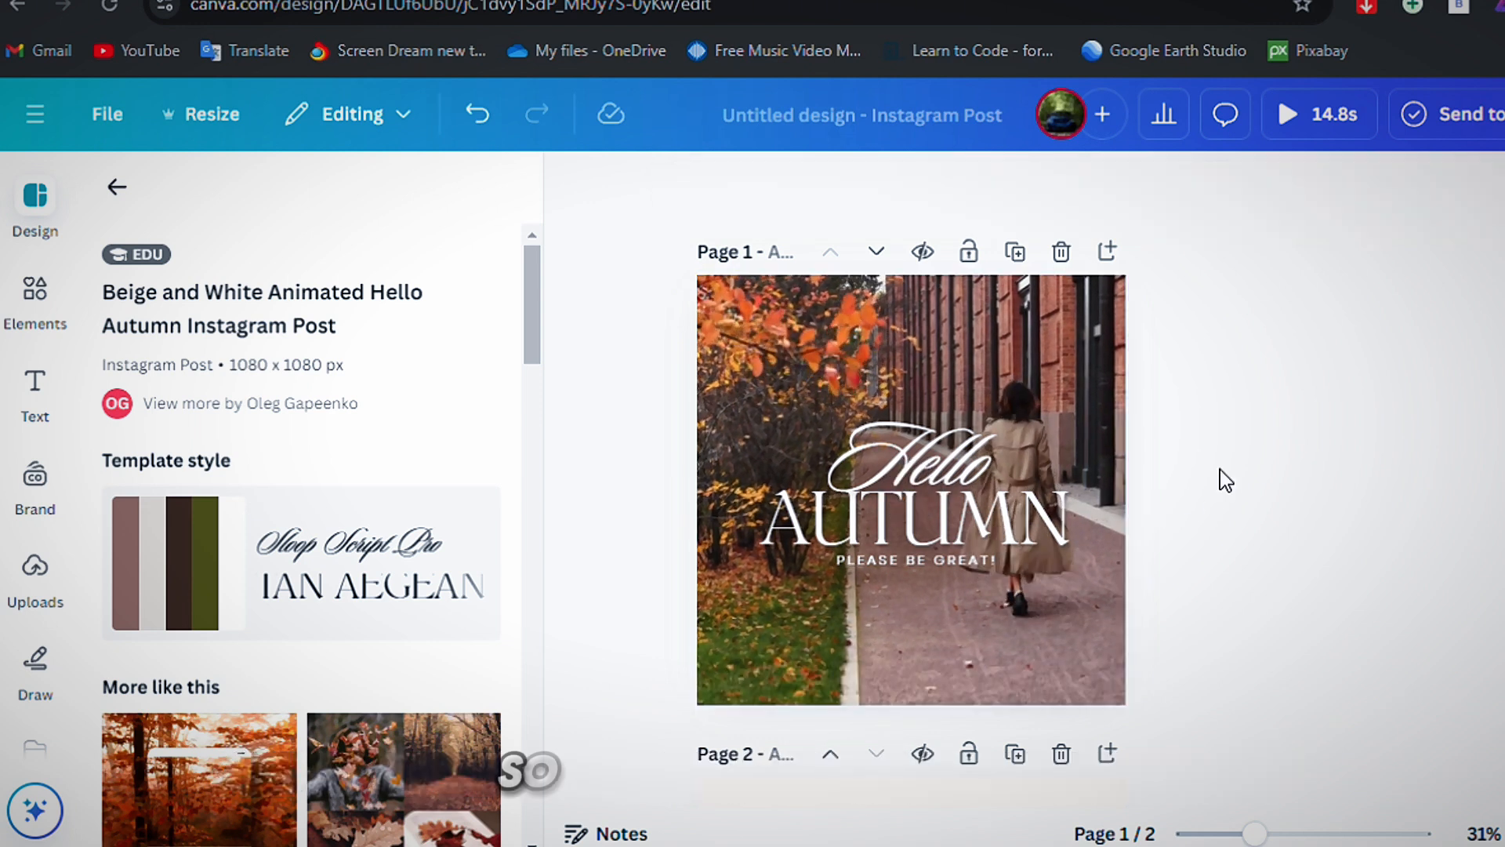
{"action": "left_click", "coordinate": [846, 604]}
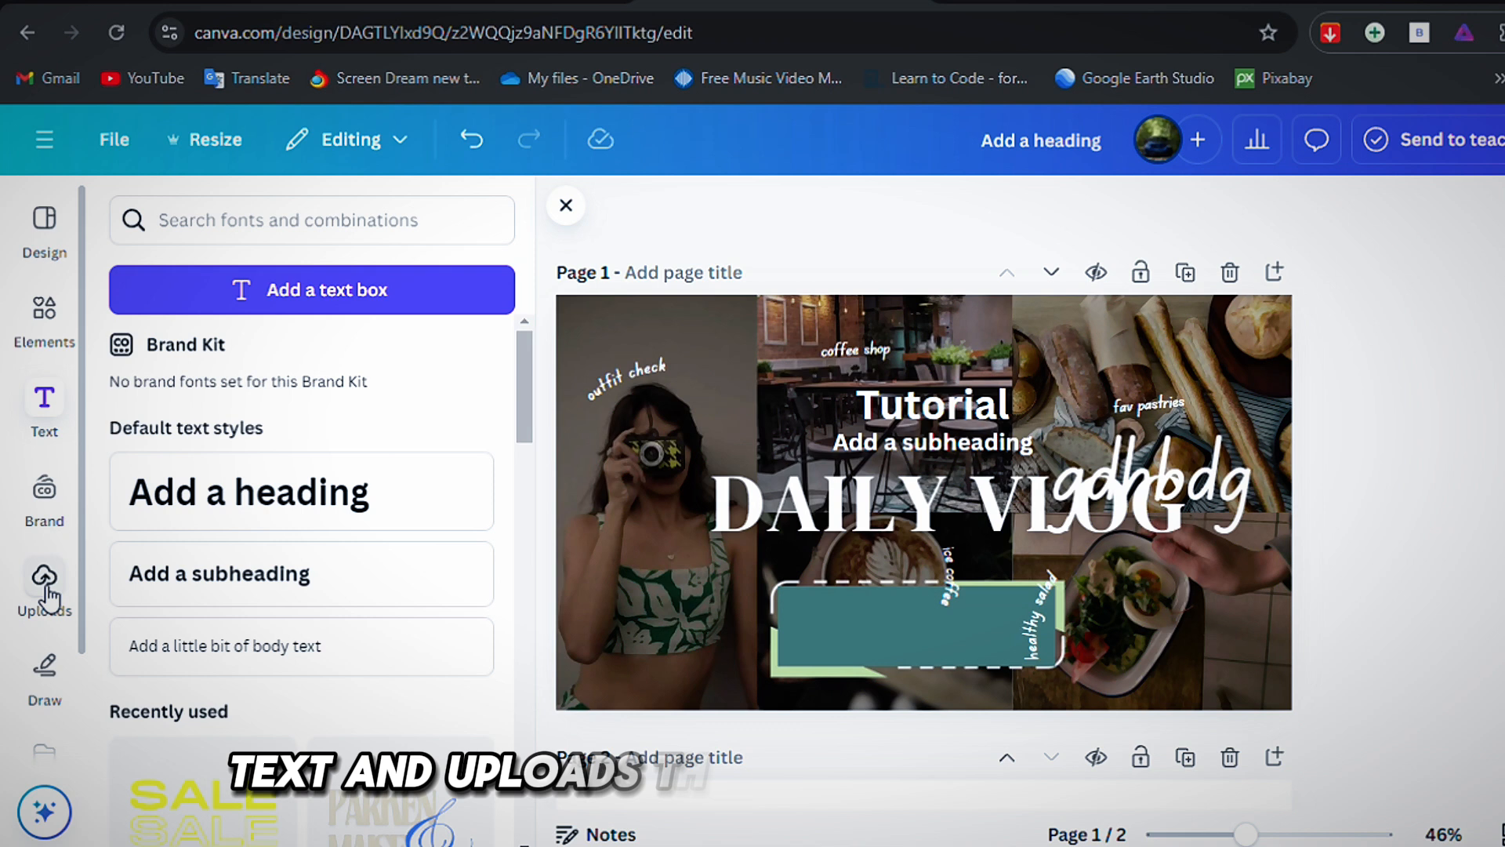
Add the uploaded blue handshake image to page 1 of the YouTube thumbnail and enlarge it toward the lower-right corner.
{"action": "left_click", "coordinate": [45, 584]}
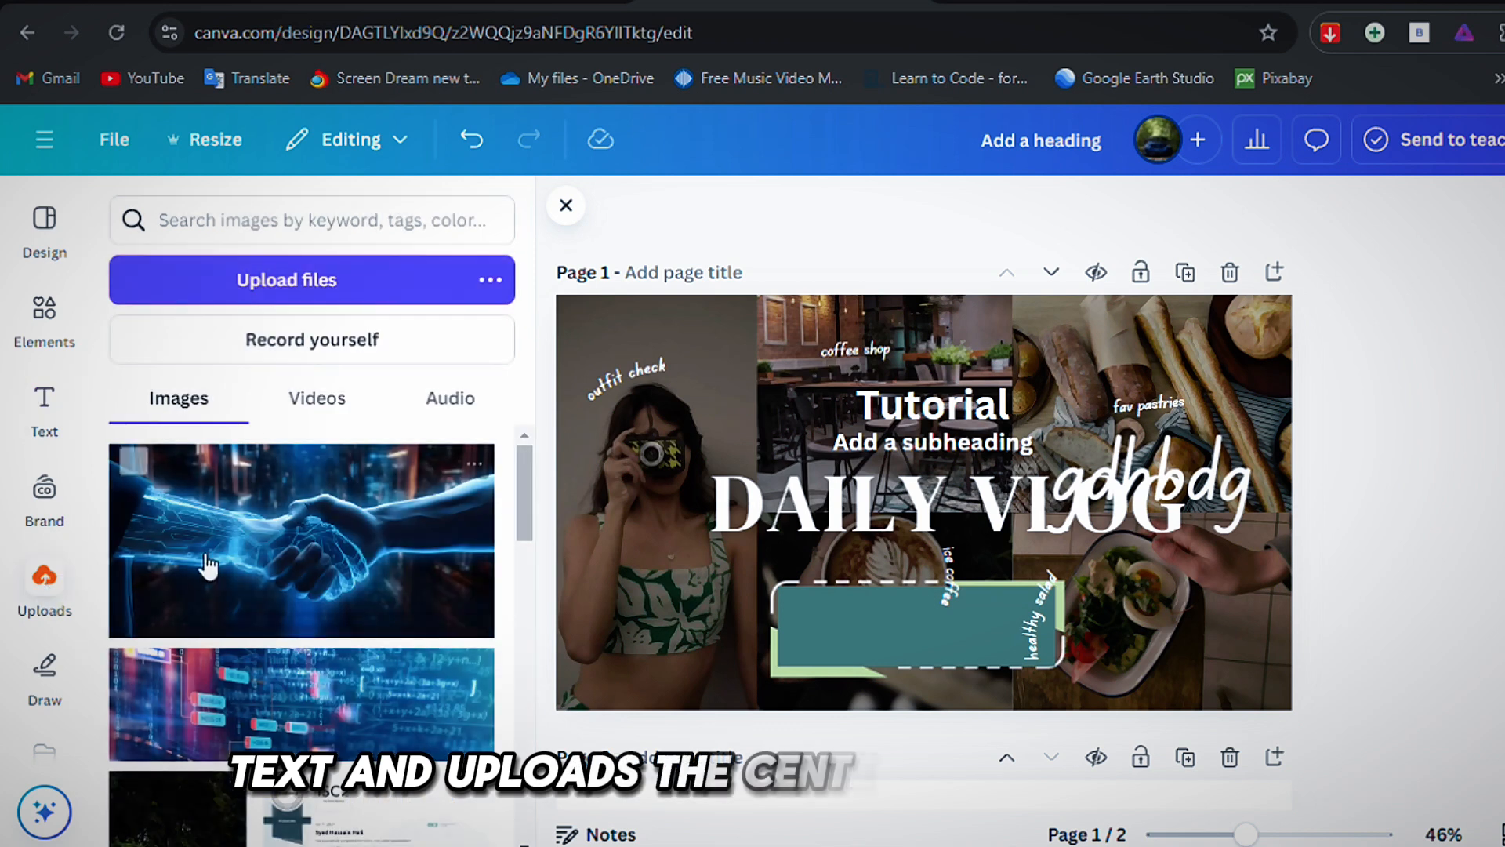
{"action": "left_click", "coordinate": [296, 576]}
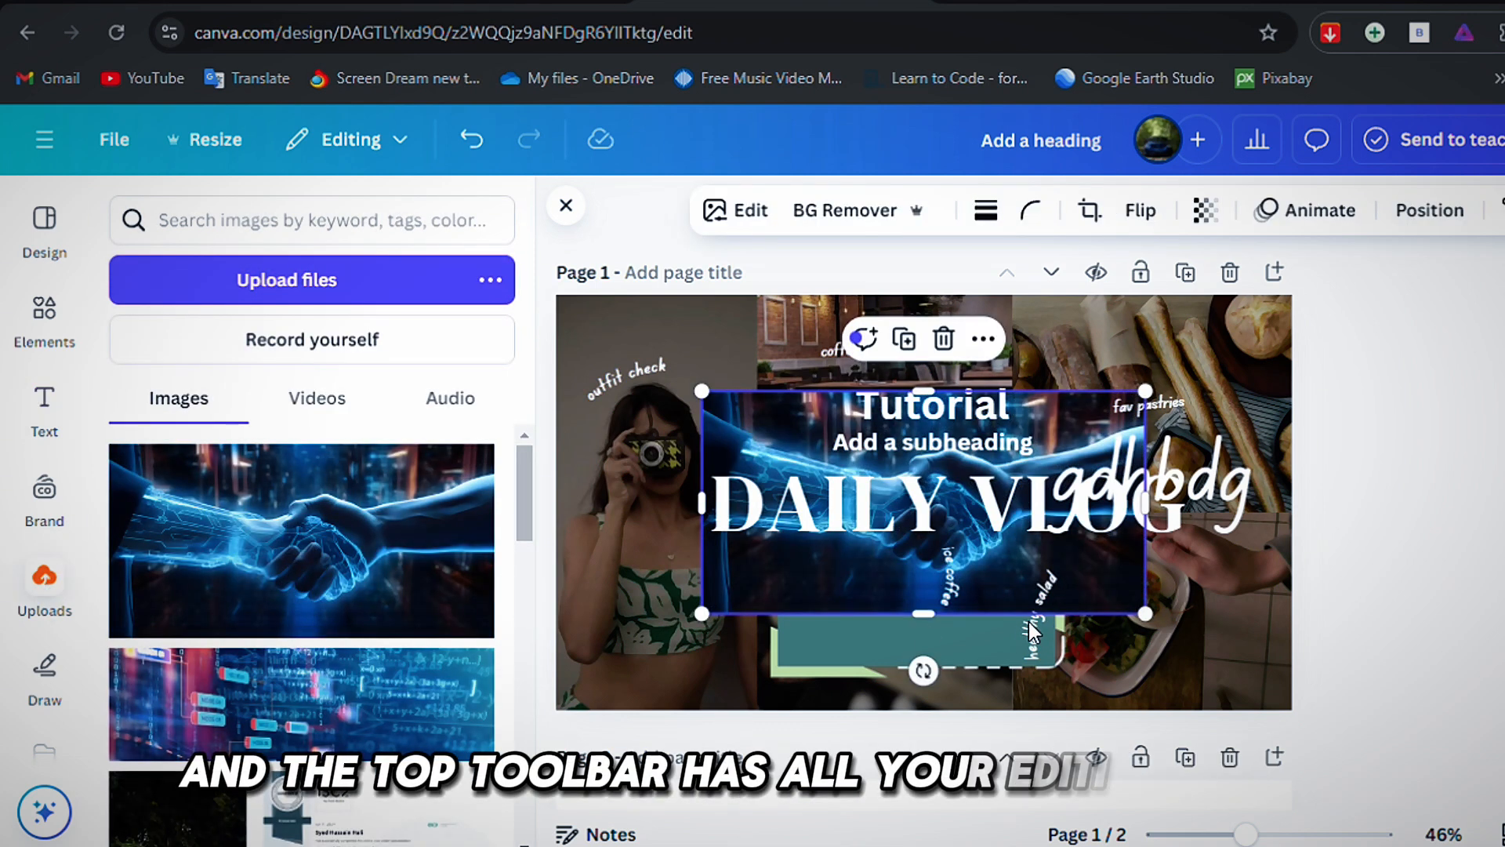
{"action": "left_click_drag", "start_coordinate": [1145, 613], "coordinate": [1238, 660]}
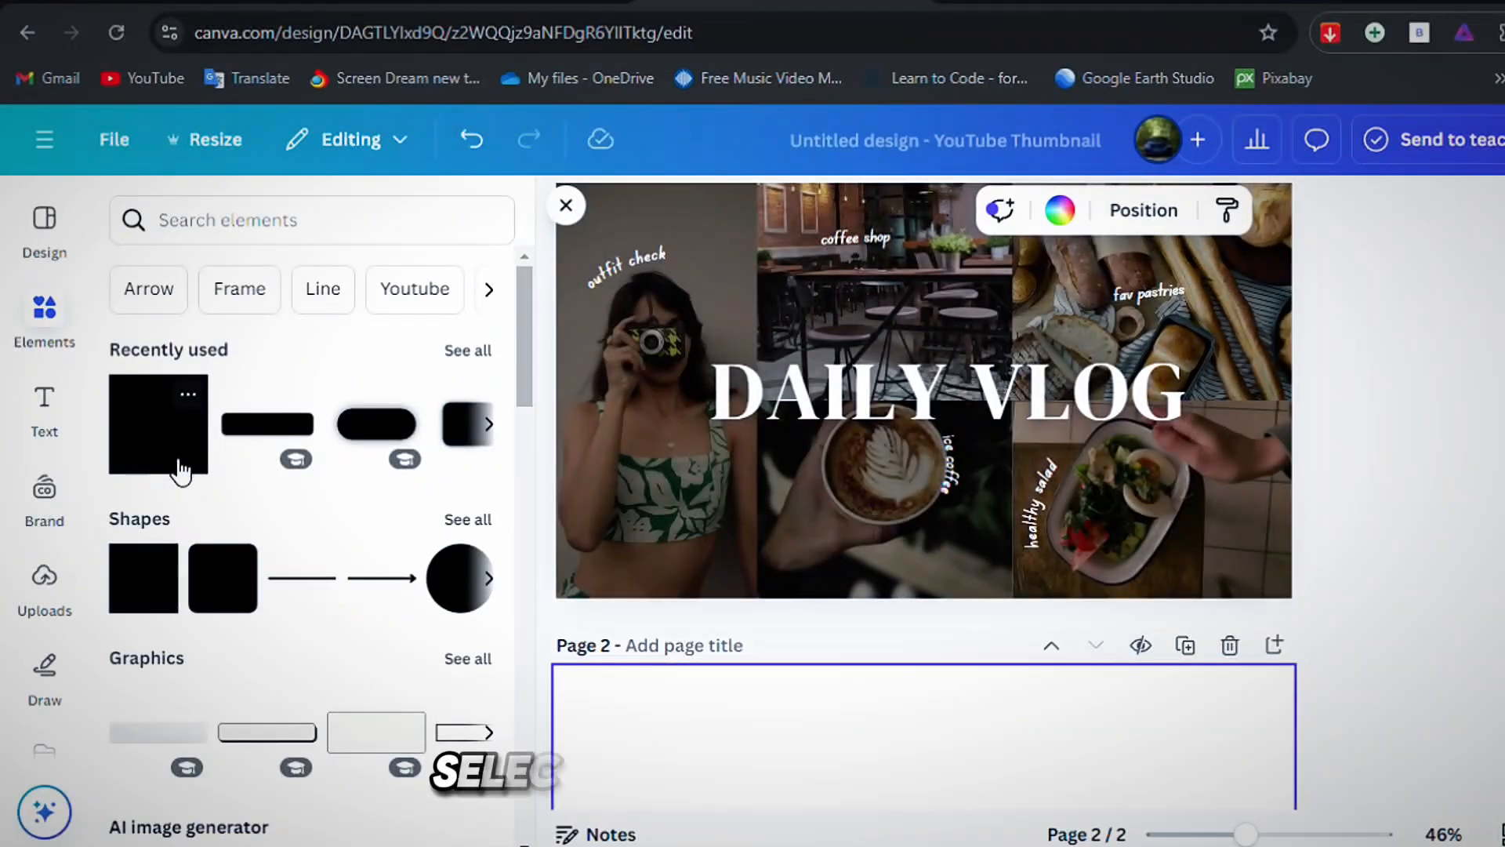
Add the box graphic with the dashed outline to page 1 and place it below the "DAILY VLOG" title.
{"action": "scroll", "coordinate": [196, 478], "scroll_direction": "down", "scroll_amount": 4}
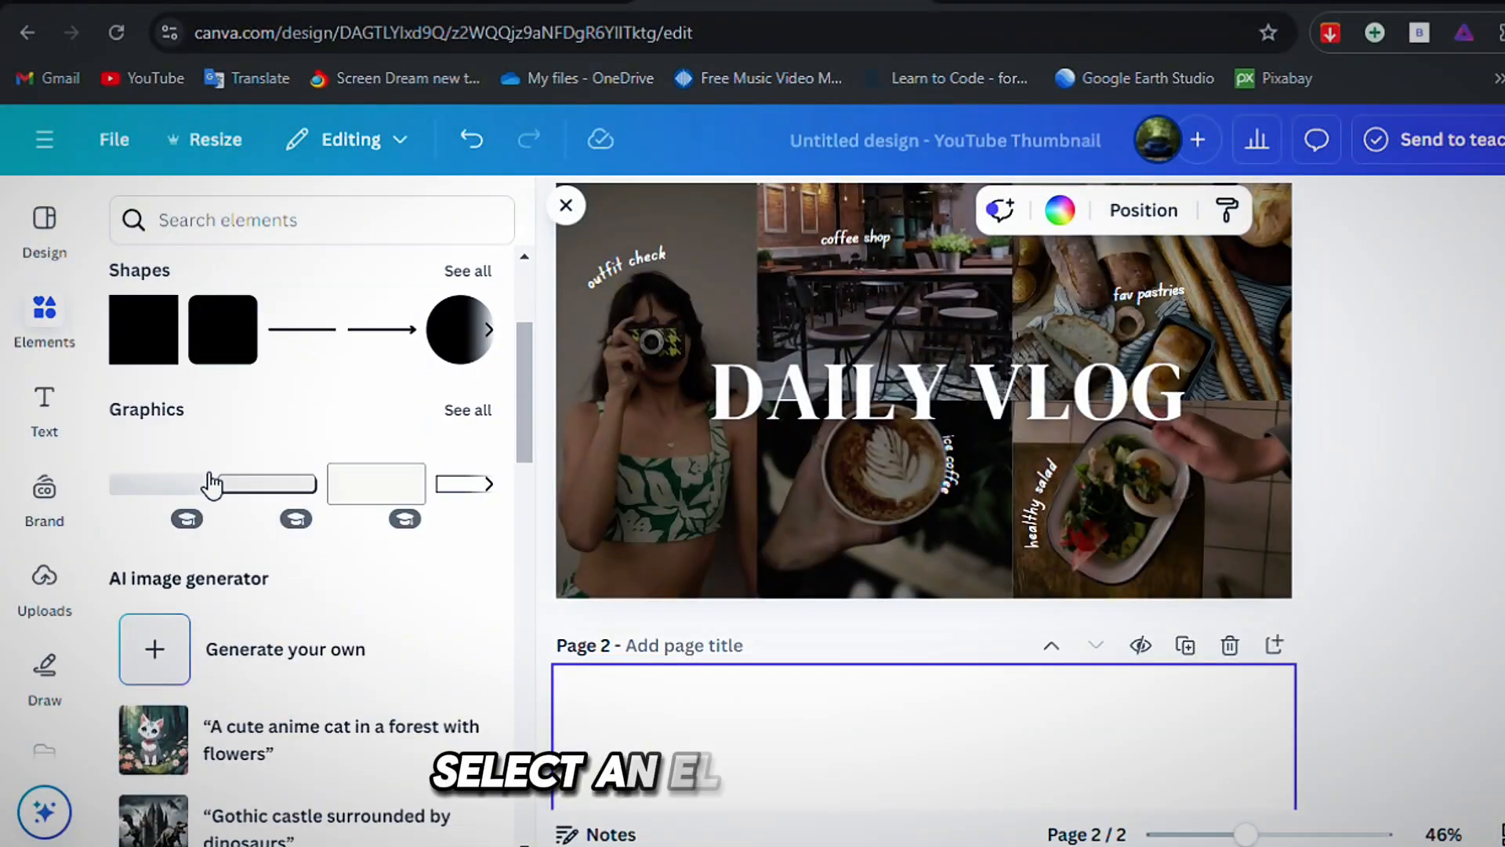
{"action": "left_click", "coordinate": [881, 430]}
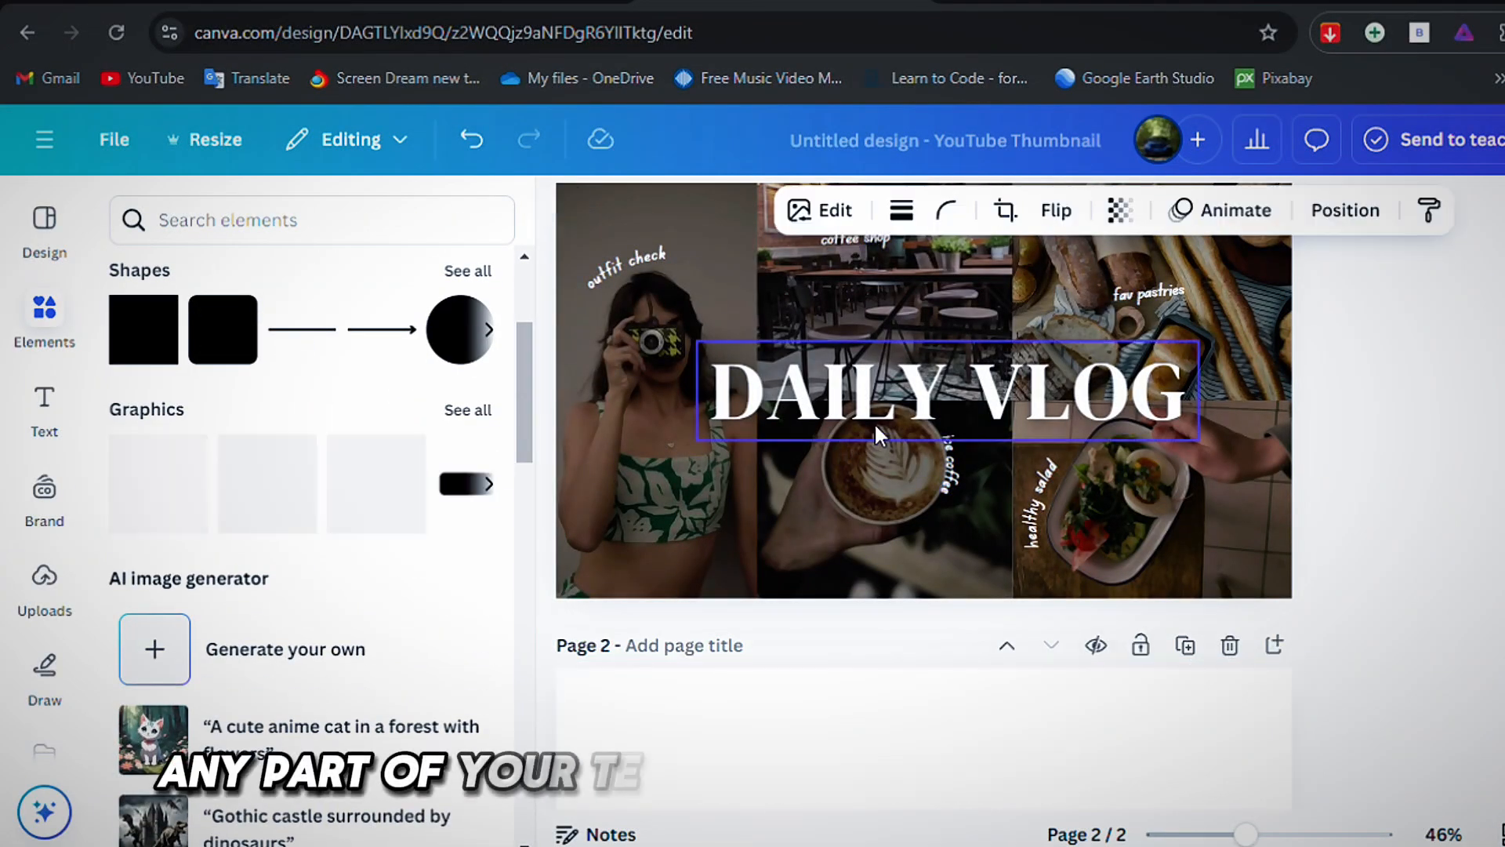
{"action": "scroll", "coordinate": [1310, 322], "scroll_direction": "up", "scroll_amount": 2}
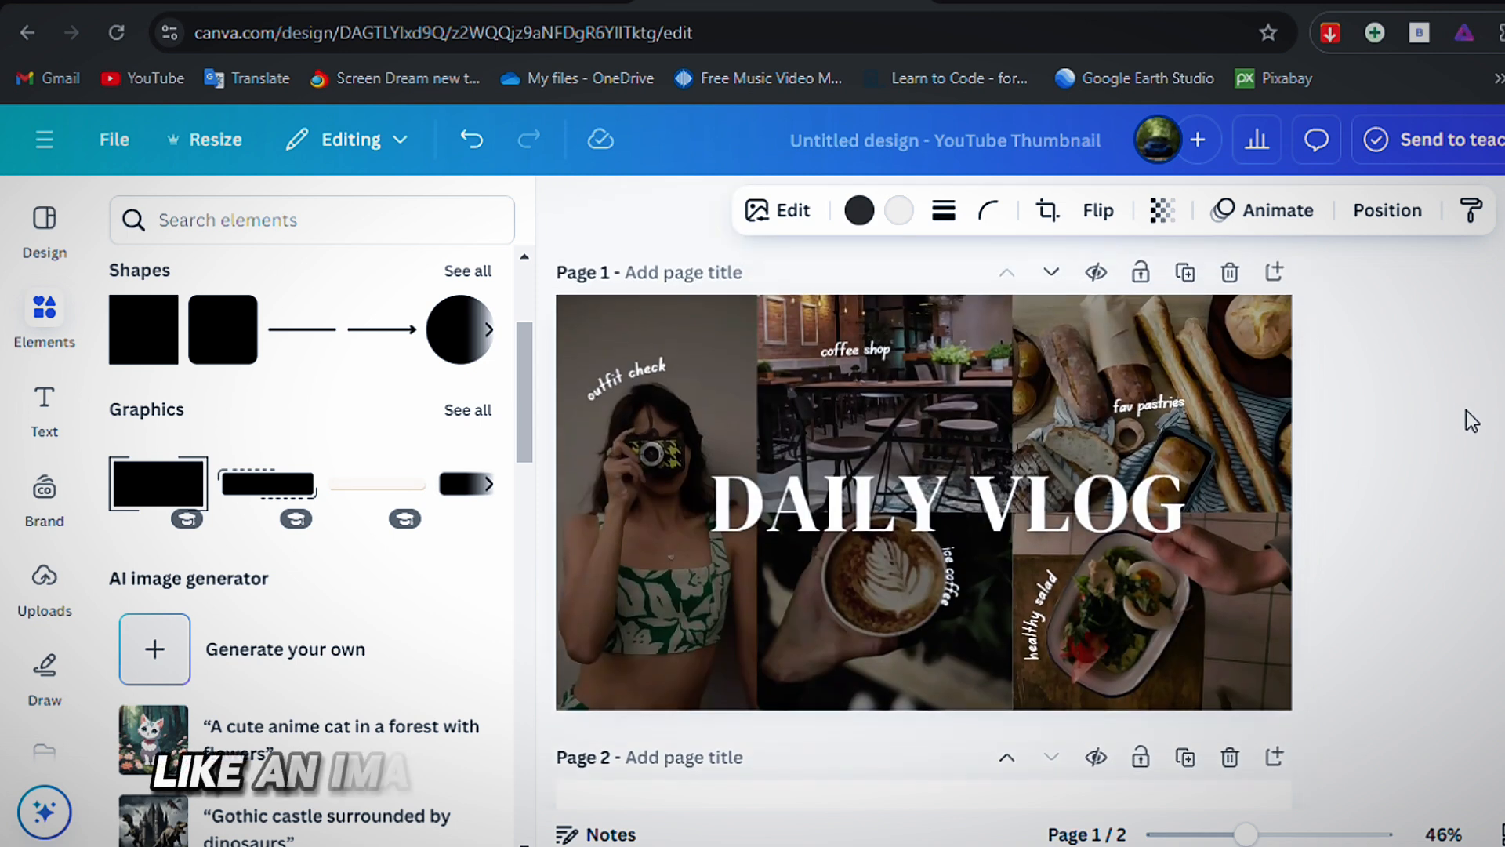
{"action": "left_click", "coordinate": [239, 486]}
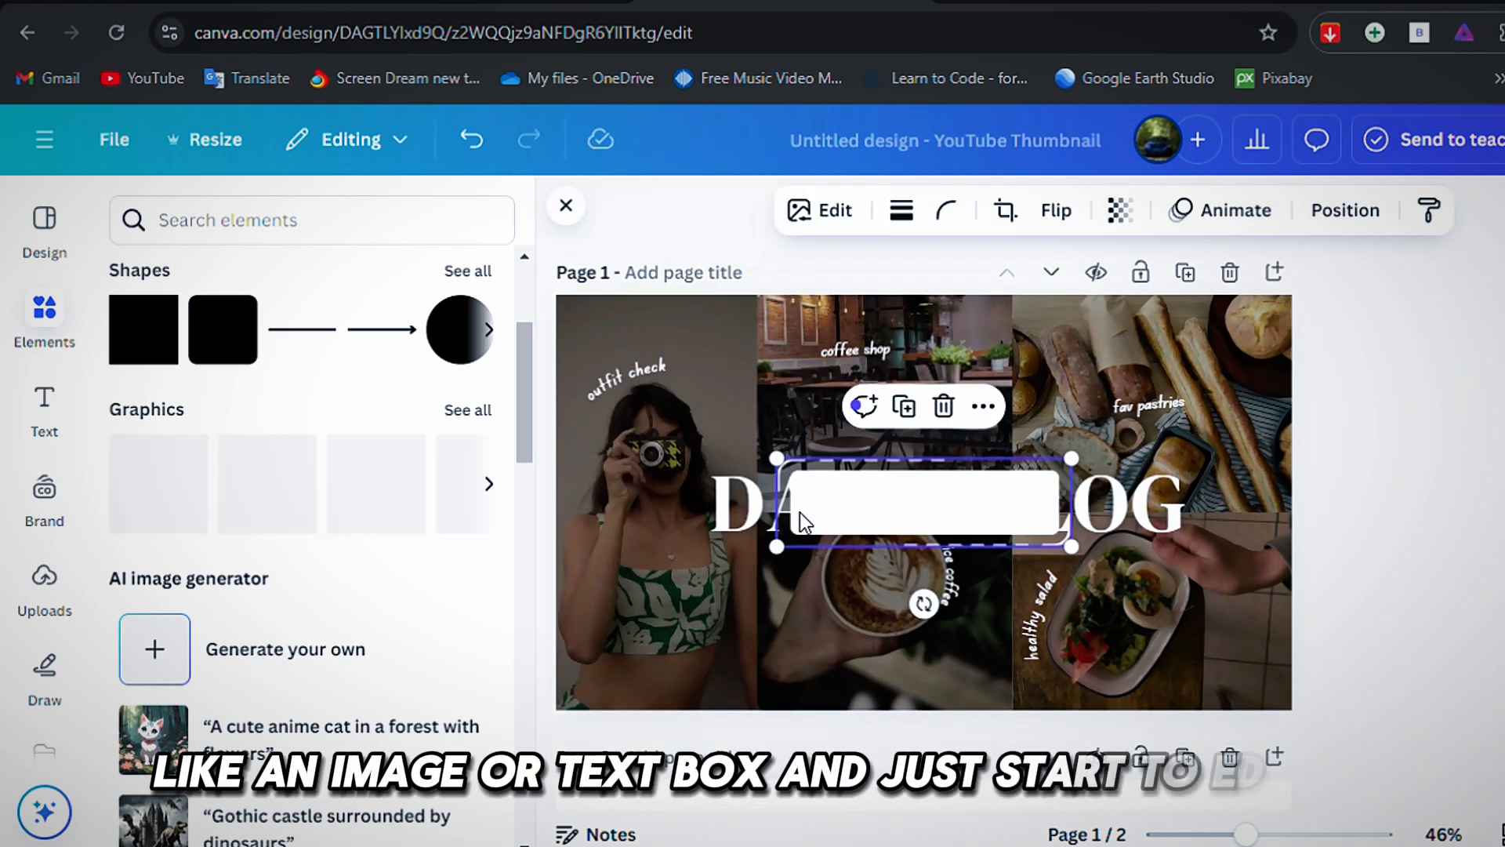
{"action": "left_click_drag", "start_coordinate": [891, 514], "coordinate": [887, 638]}
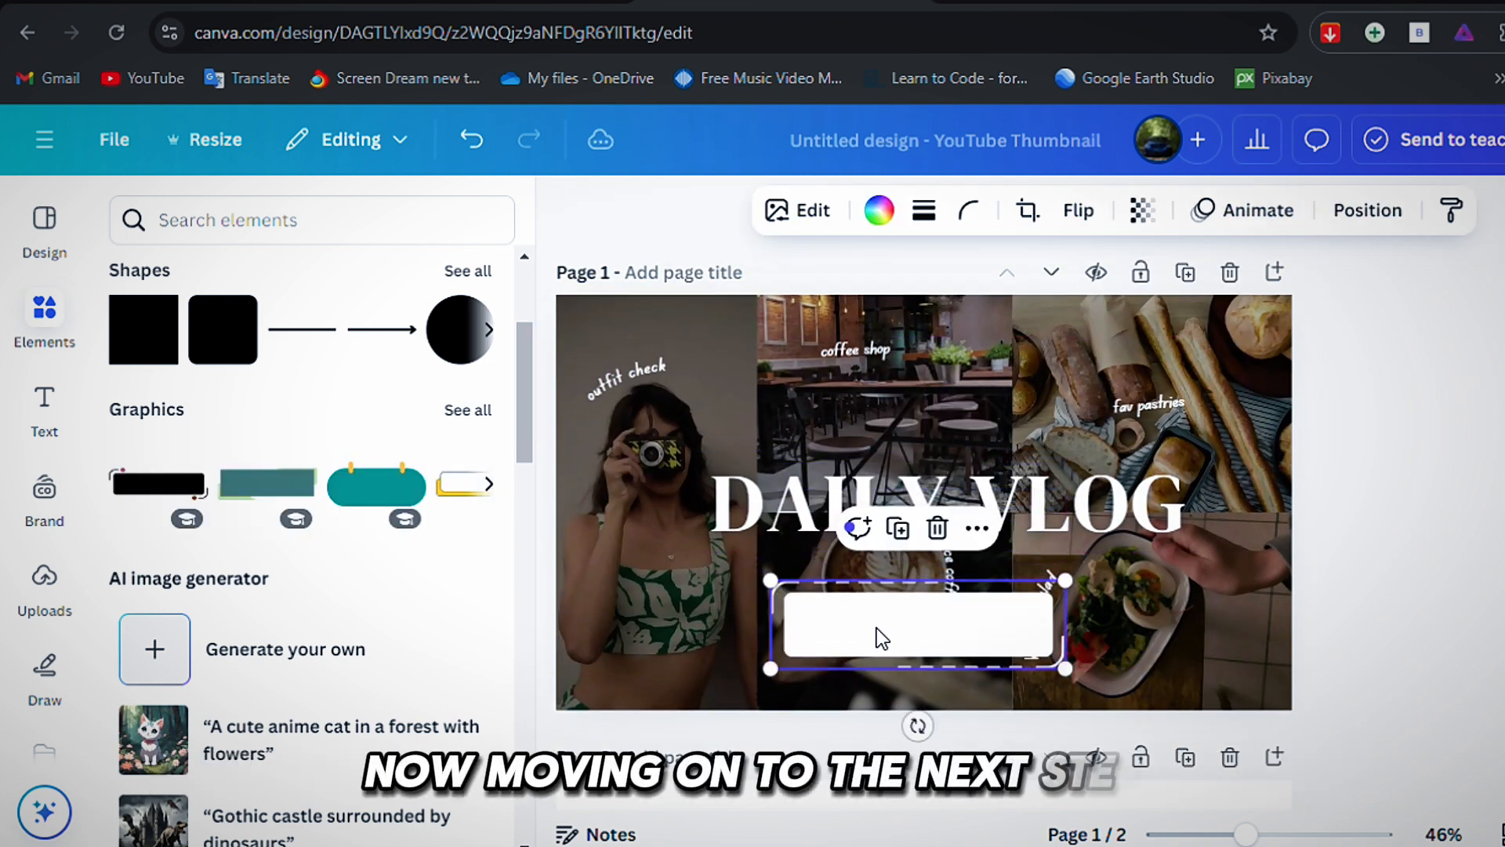
Add a heading above the "DAILY VLOG" title and a subheading between the two.
{"action": "left_click", "coordinate": [894, 510]}
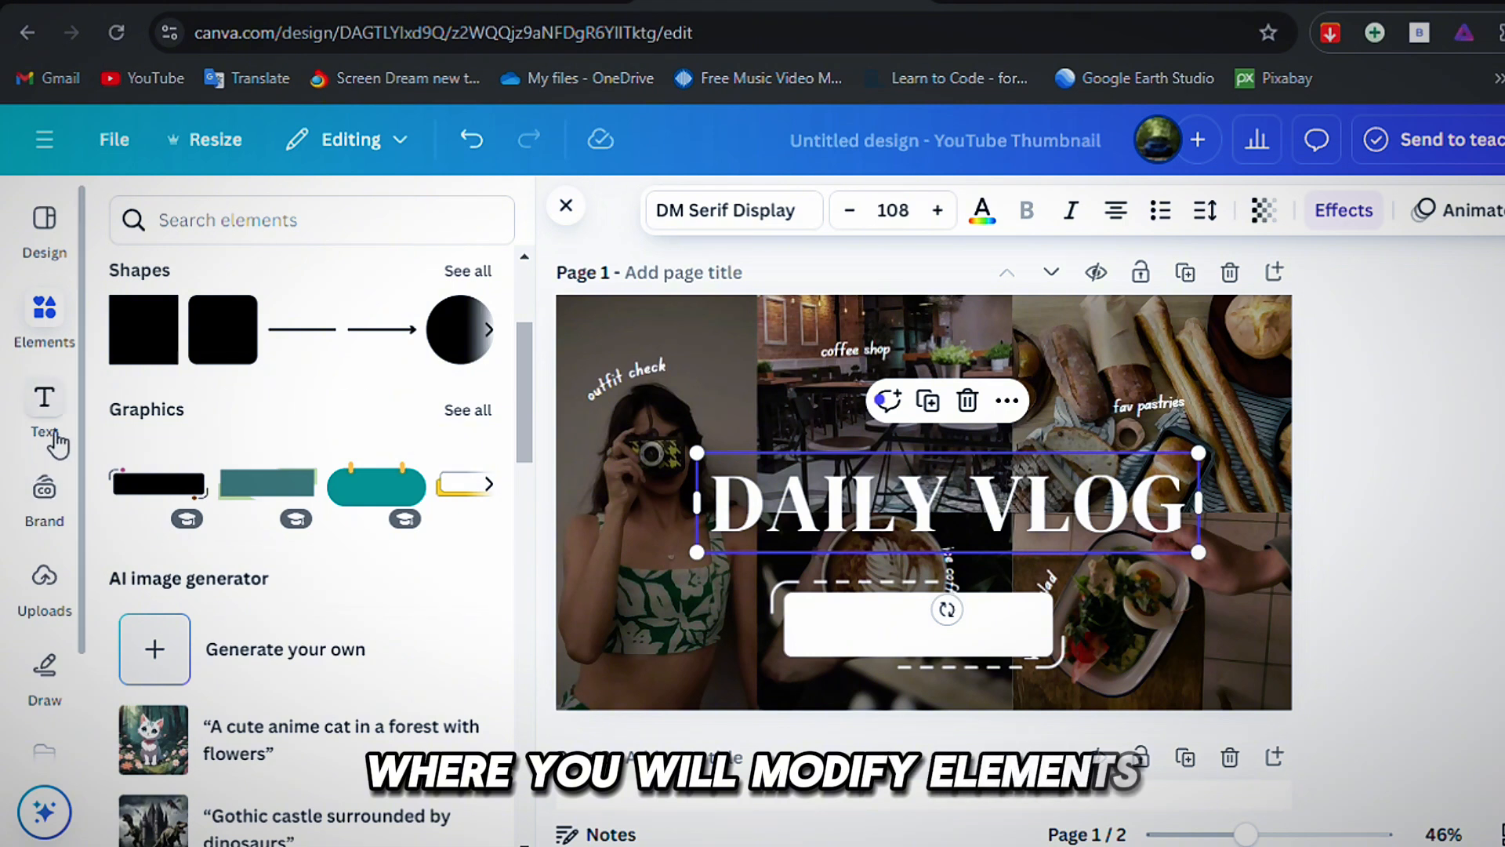
{"action": "left_click", "coordinate": [44, 407]}
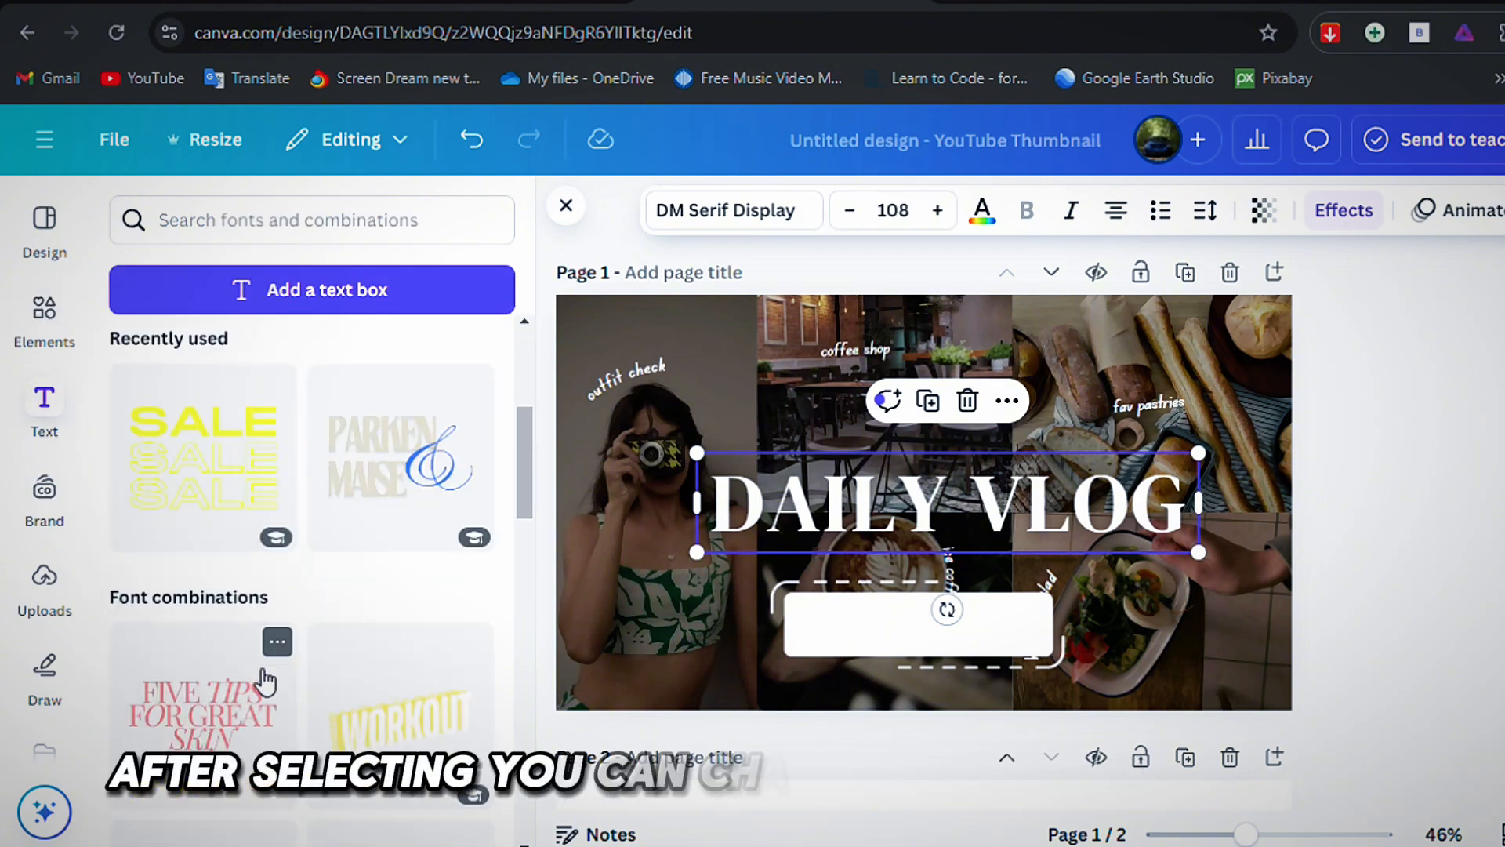
{"action": "scroll", "coordinate": [267, 680], "scroll_direction": "up", "scroll_amount": 5}
{"action": "left_click", "coordinate": [243, 492]}
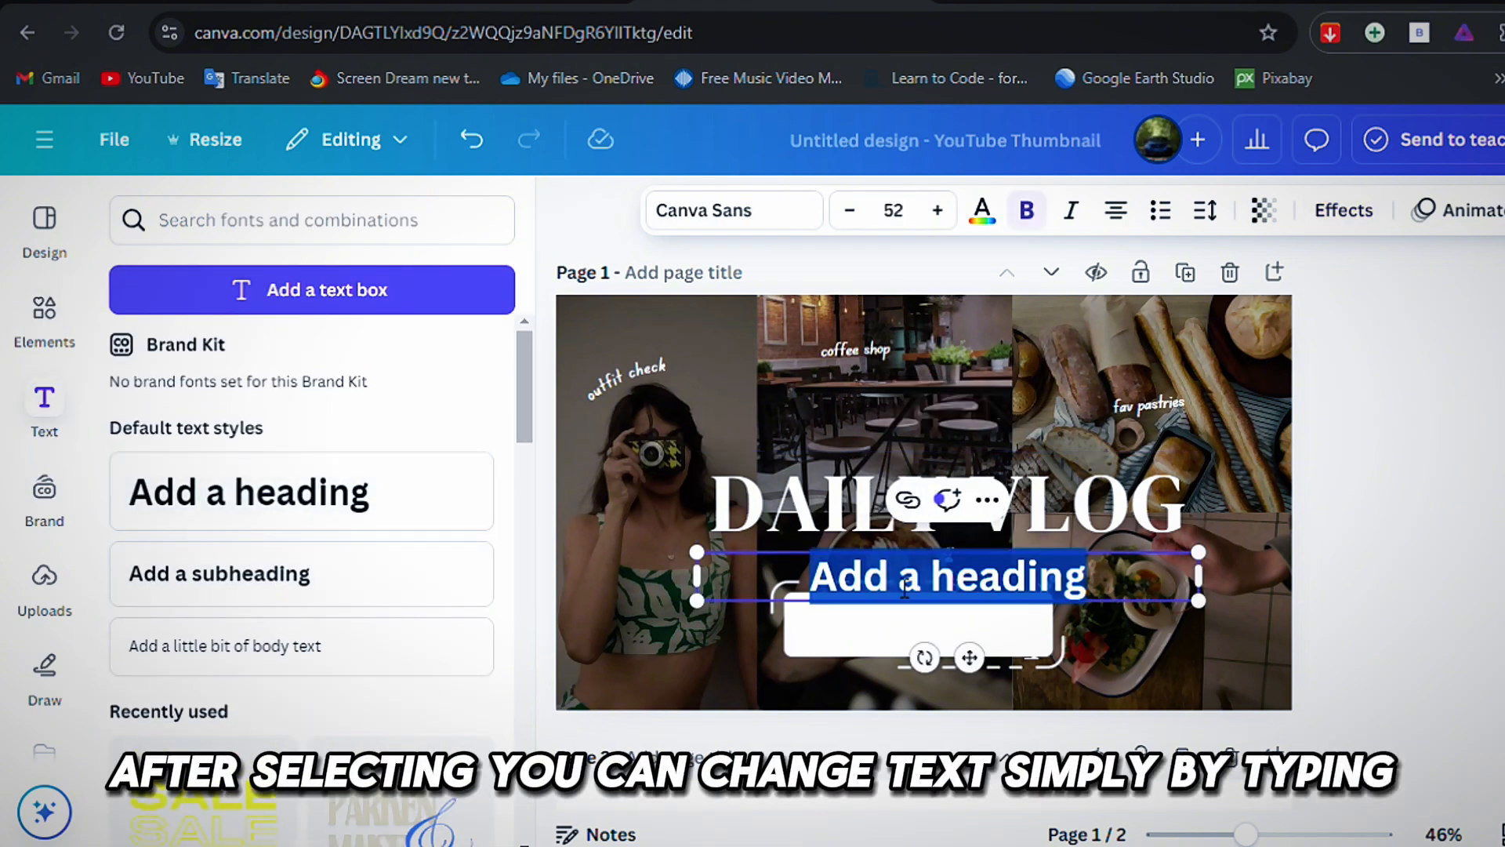
{"action": "left_click_drag", "start_coordinate": [977, 683], "coordinate": [961, 511]}
{"action": "left_click", "coordinate": [443, 578]}
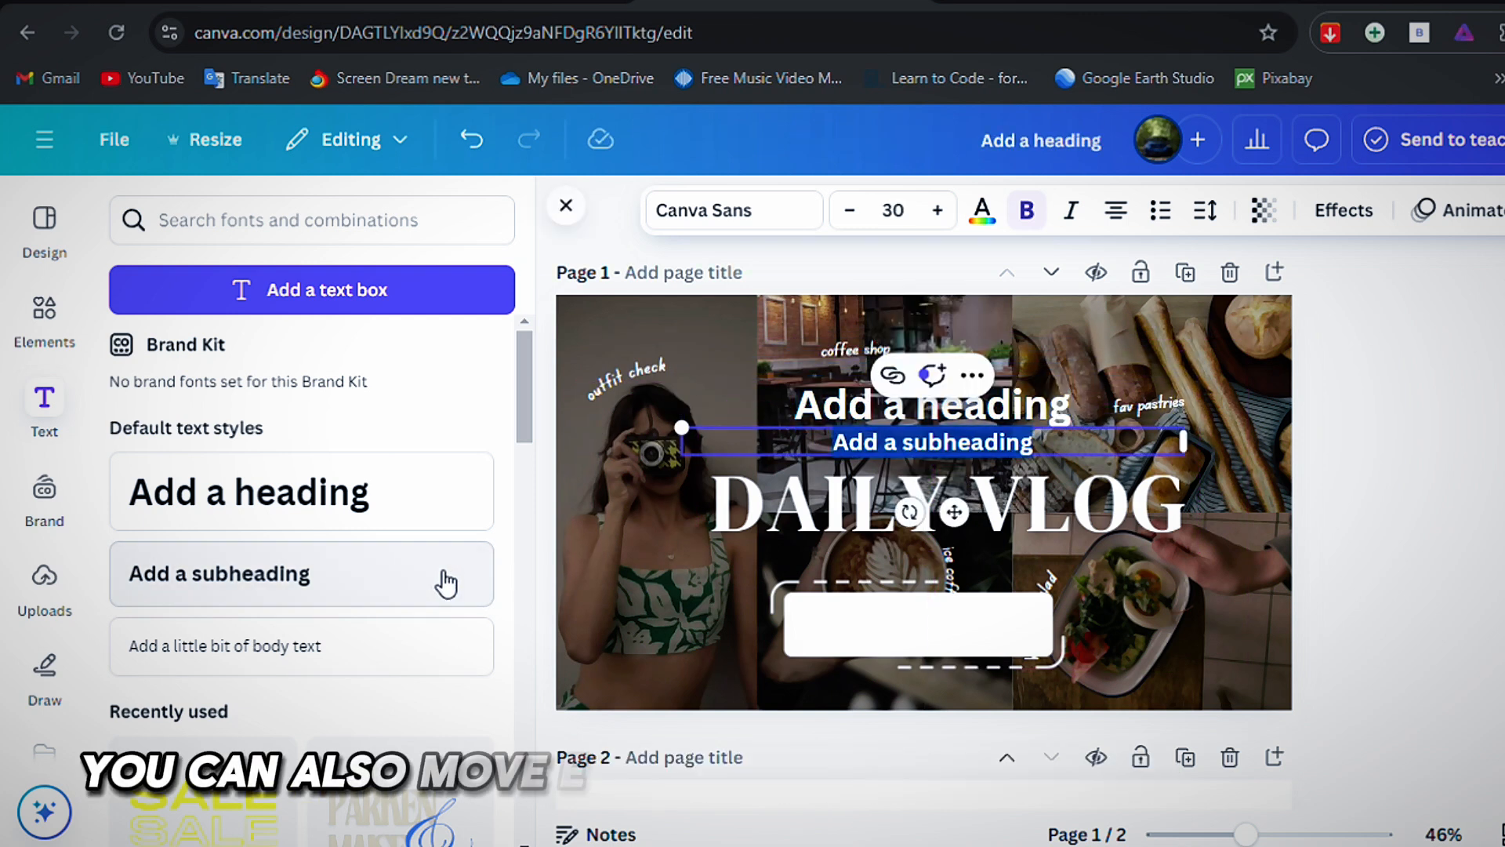
{"action": "left_click", "coordinate": [1375, 506]}
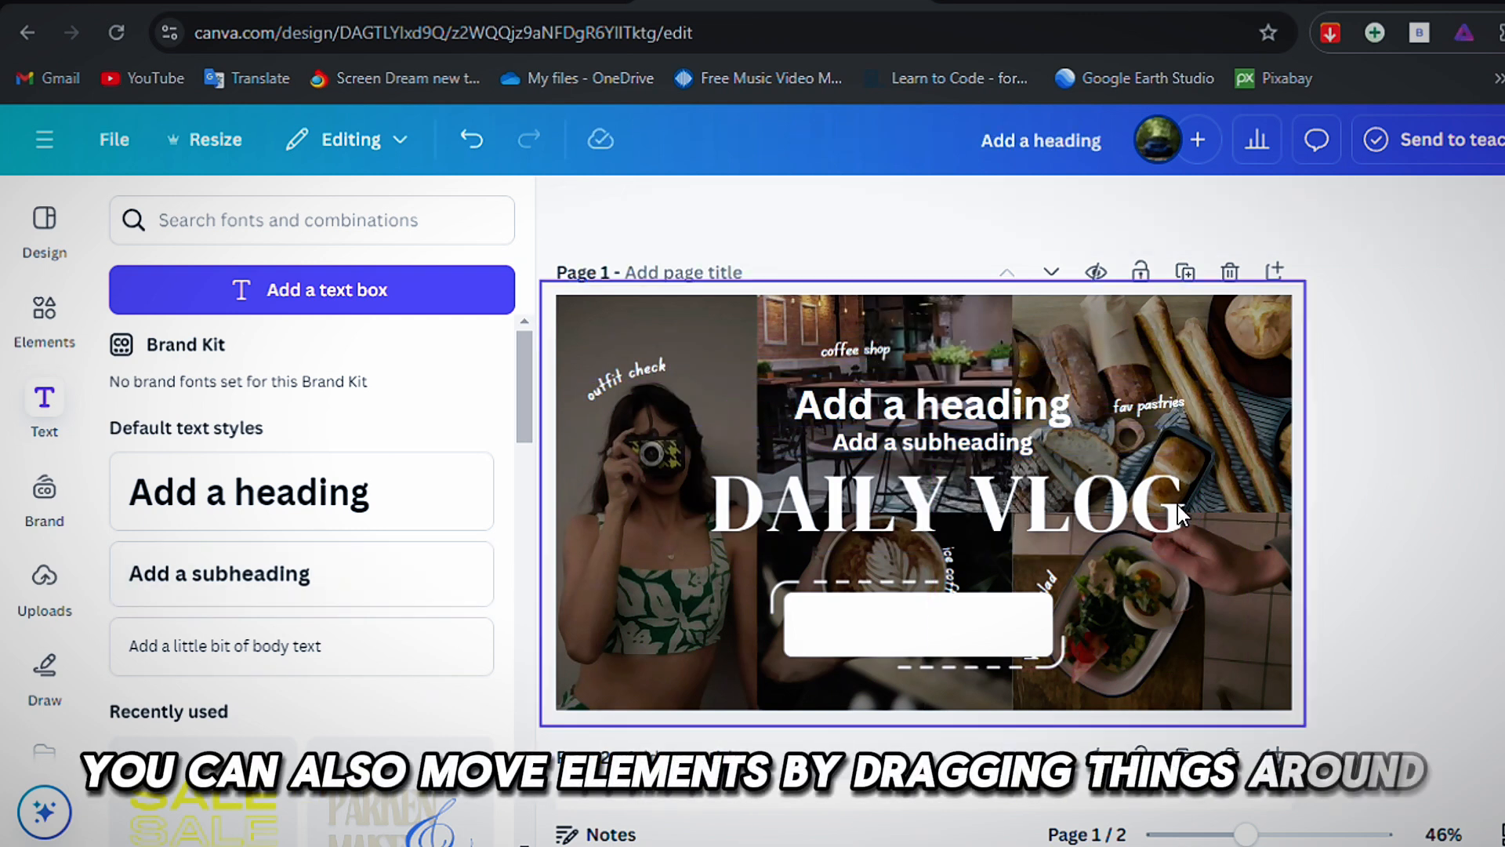
Replace the added heading's placeholder text with "Tutorial".
{"action": "left_click", "coordinate": [997, 414]}
{"action": "left_click", "coordinate": [997, 414]}
{"action": "type", "text": "T"}
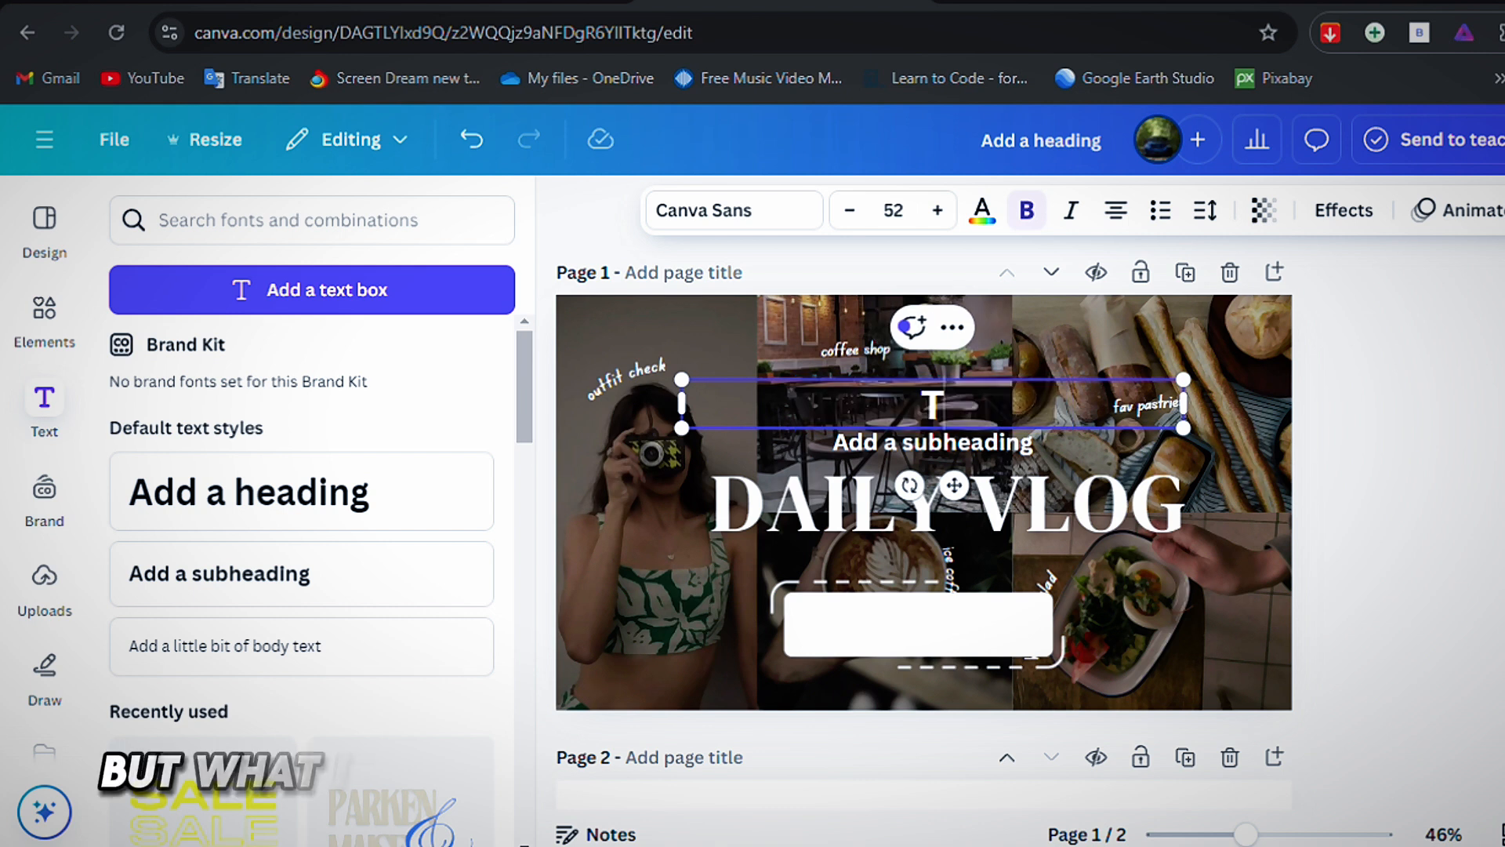
{"action": "type", "text": "utorial"}
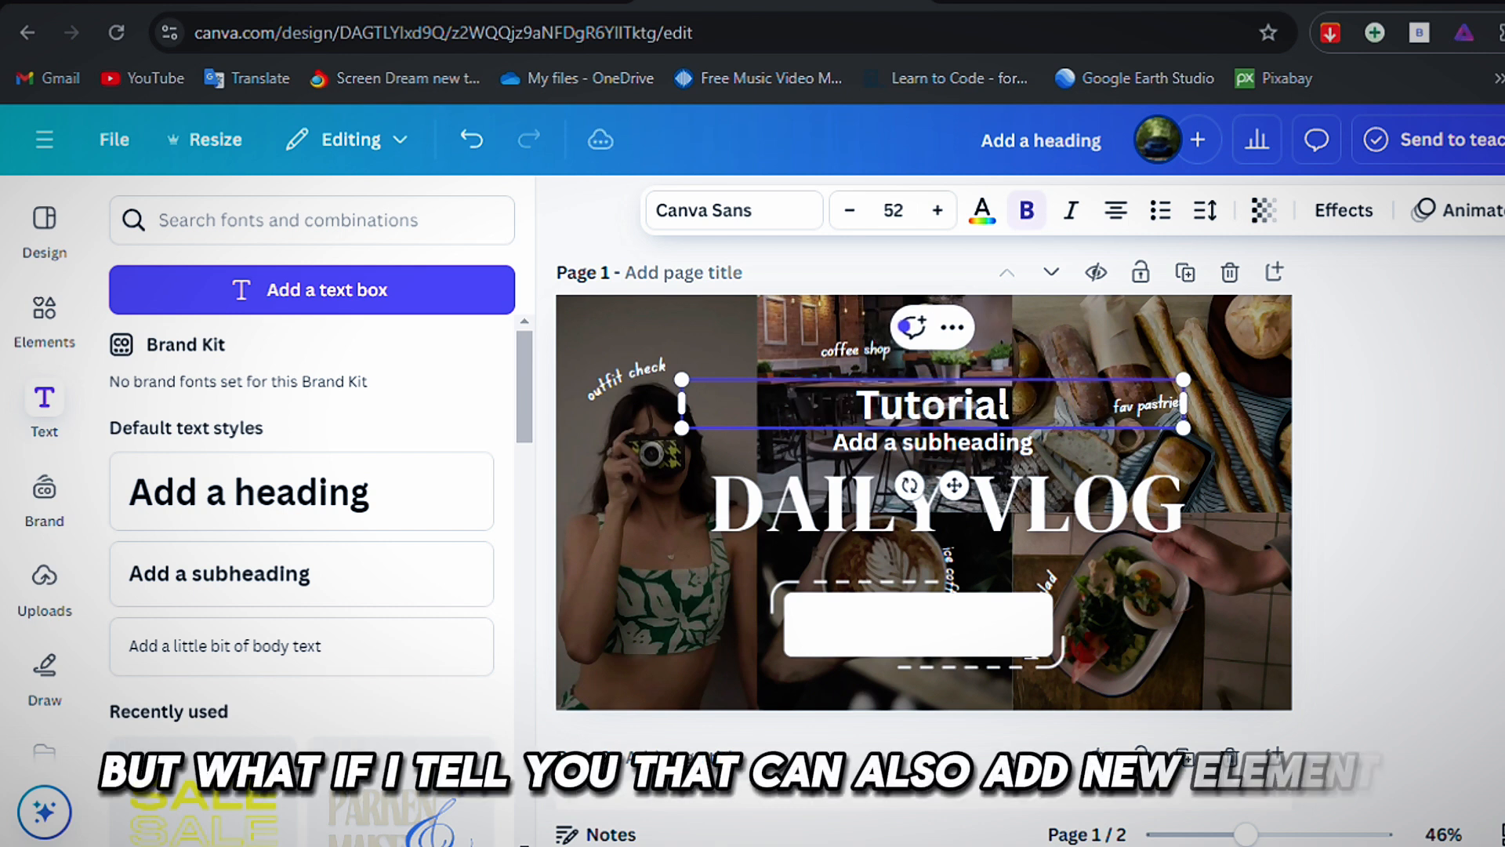
{"action": "left_click", "coordinate": [1444, 504]}
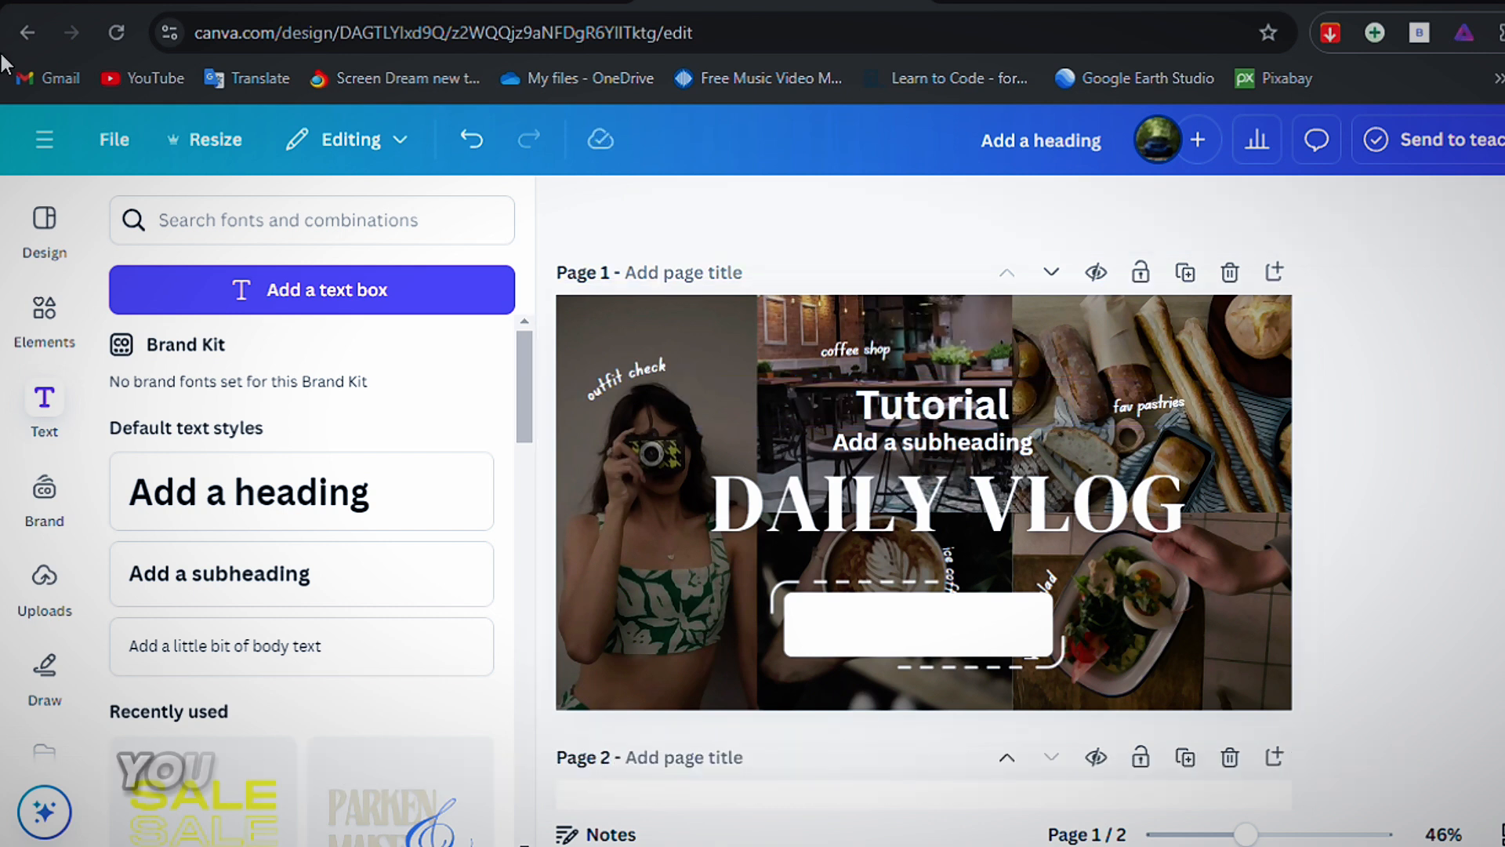
Add the teal rectangle graphic with the light green edge and place it over the white box below the title.
{"action": "left_click", "coordinate": [25, 304]}
{"action": "scroll", "coordinate": [219, 397], "scroll_direction": "down", "scroll_amount": 1}
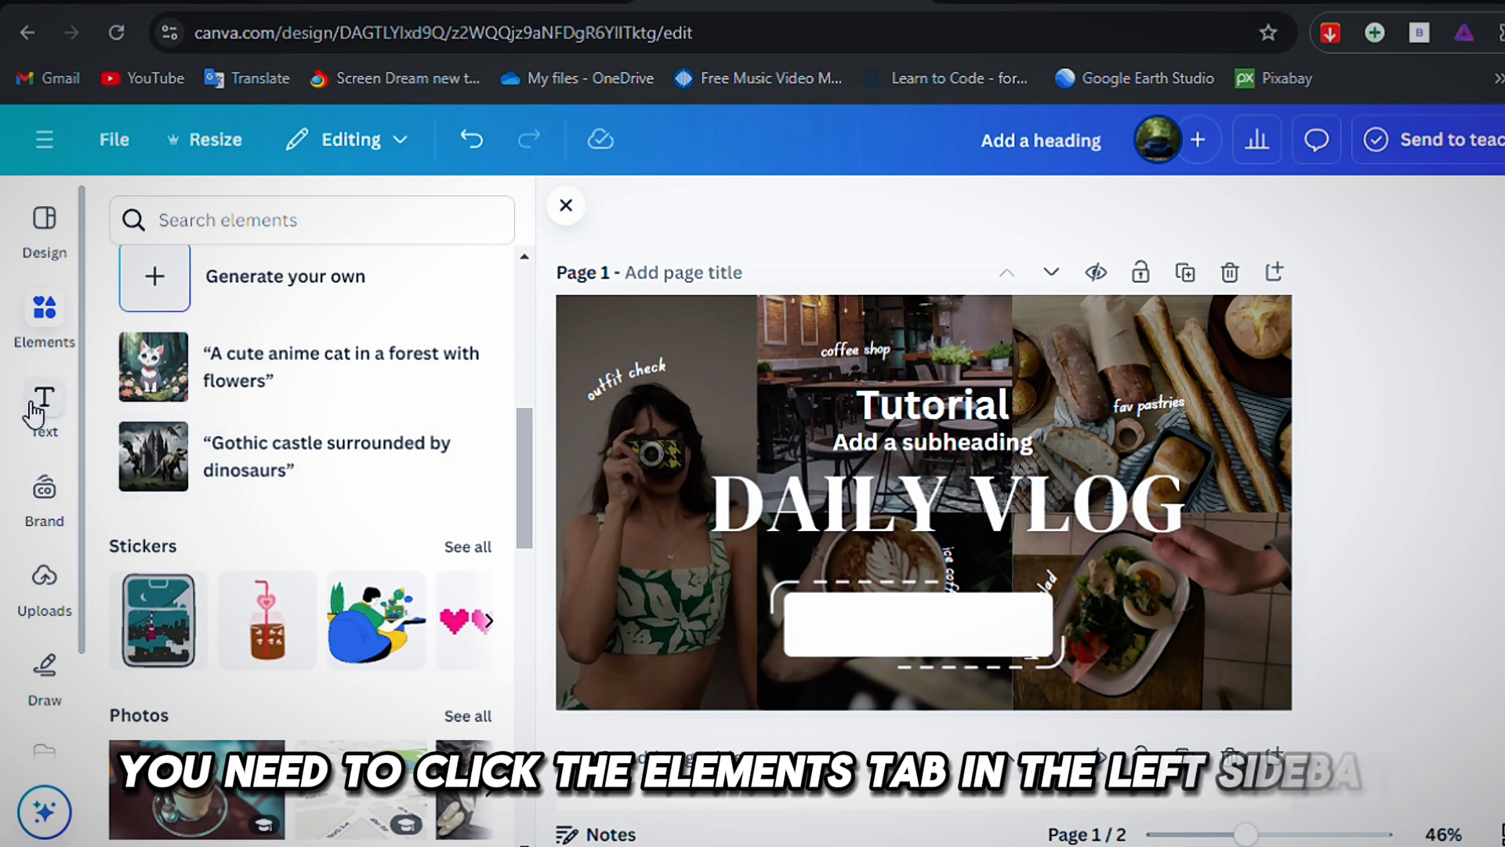
{"action": "scroll", "coordinate": [210, 715], "scroll_direction": "down", "scroll_amount": 3}
{"action": "scroll", "coordinate": [210, 714], "scroll_direction": "up", "scroll_amount": 2}
{"action": "scroll", "coordinate": [210, 715], "scroll_direction": "down", "scroll_amount": 2}
{"action": "scroll", "coordinate": [206, 710], "scroll_direction": "down", "scroll_amount": 4}
{"action": "scroll", "coordinate": [205, 709], "scroll_direction": "up", "scroll_amount": 7}
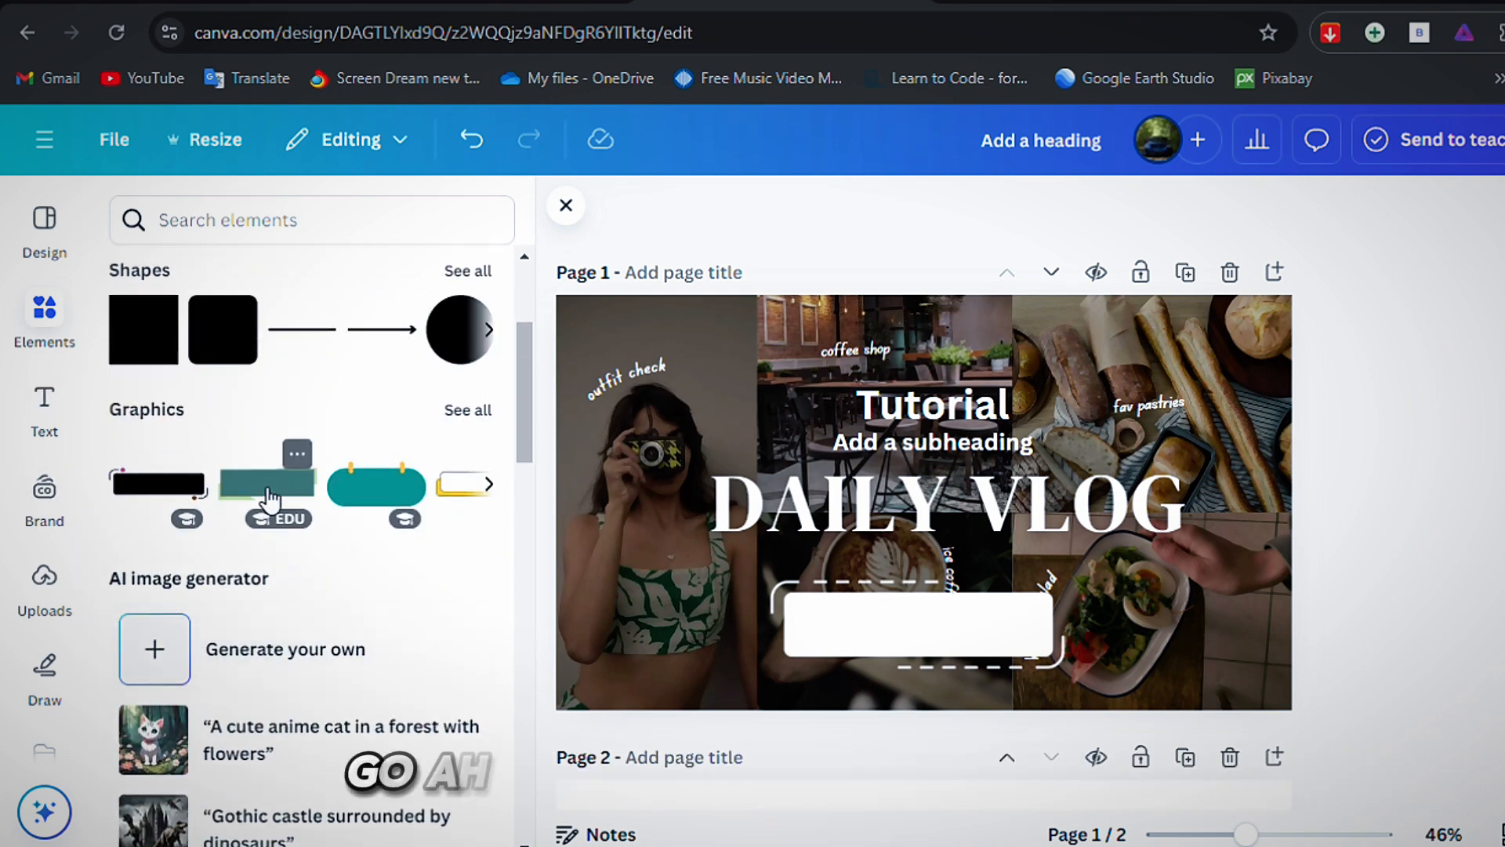
{"action": "left_click", "coordinate": [269, 498]}
{"action": "left_click_drag", "start_coordinate": [914, 497], "coordinate": [927, 628]}
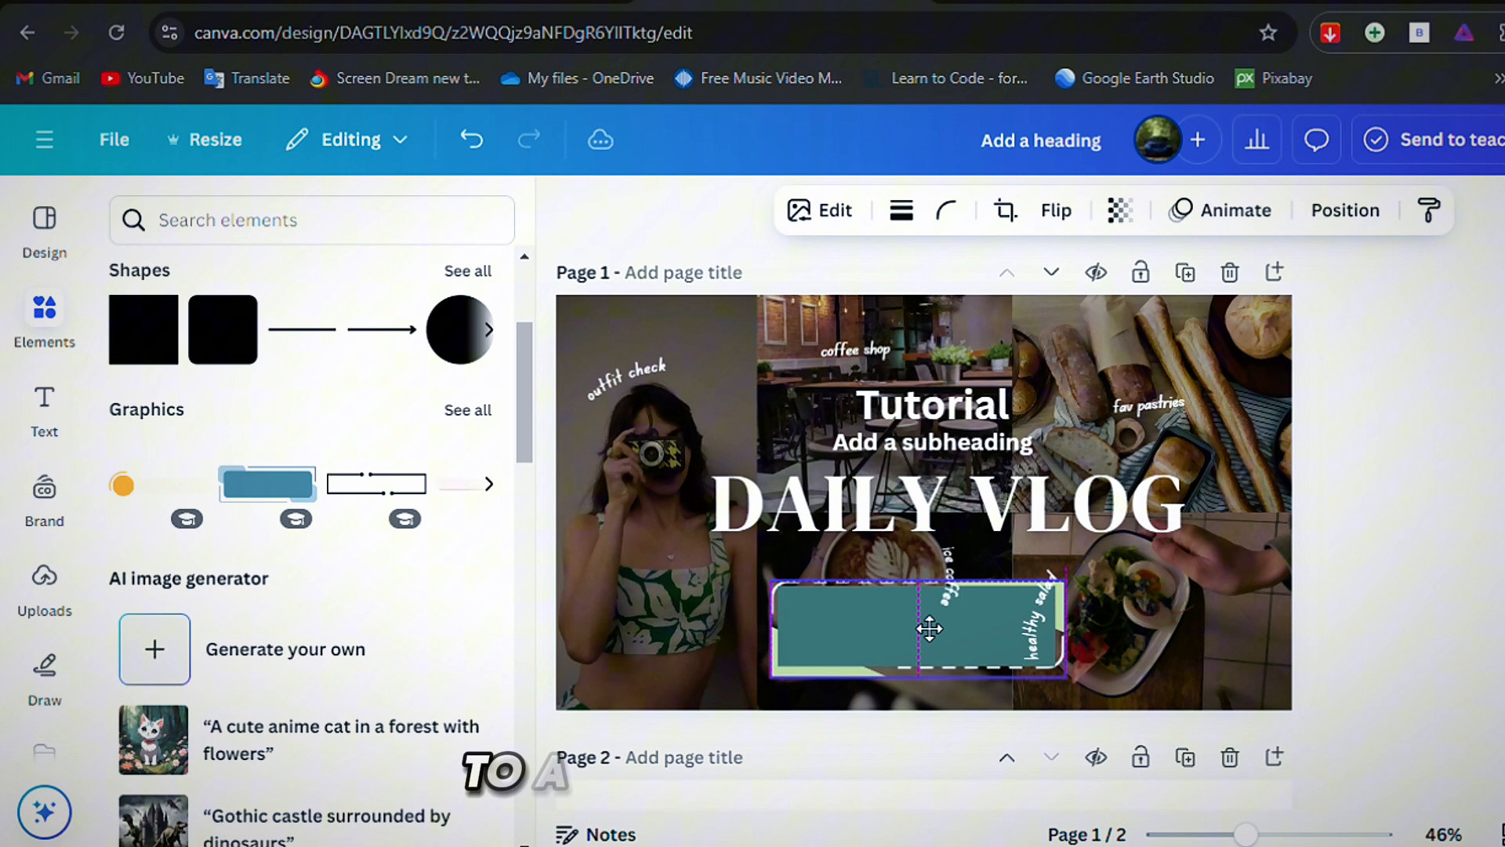
{"action": "left_click", "coordinate": [1377, 634]}
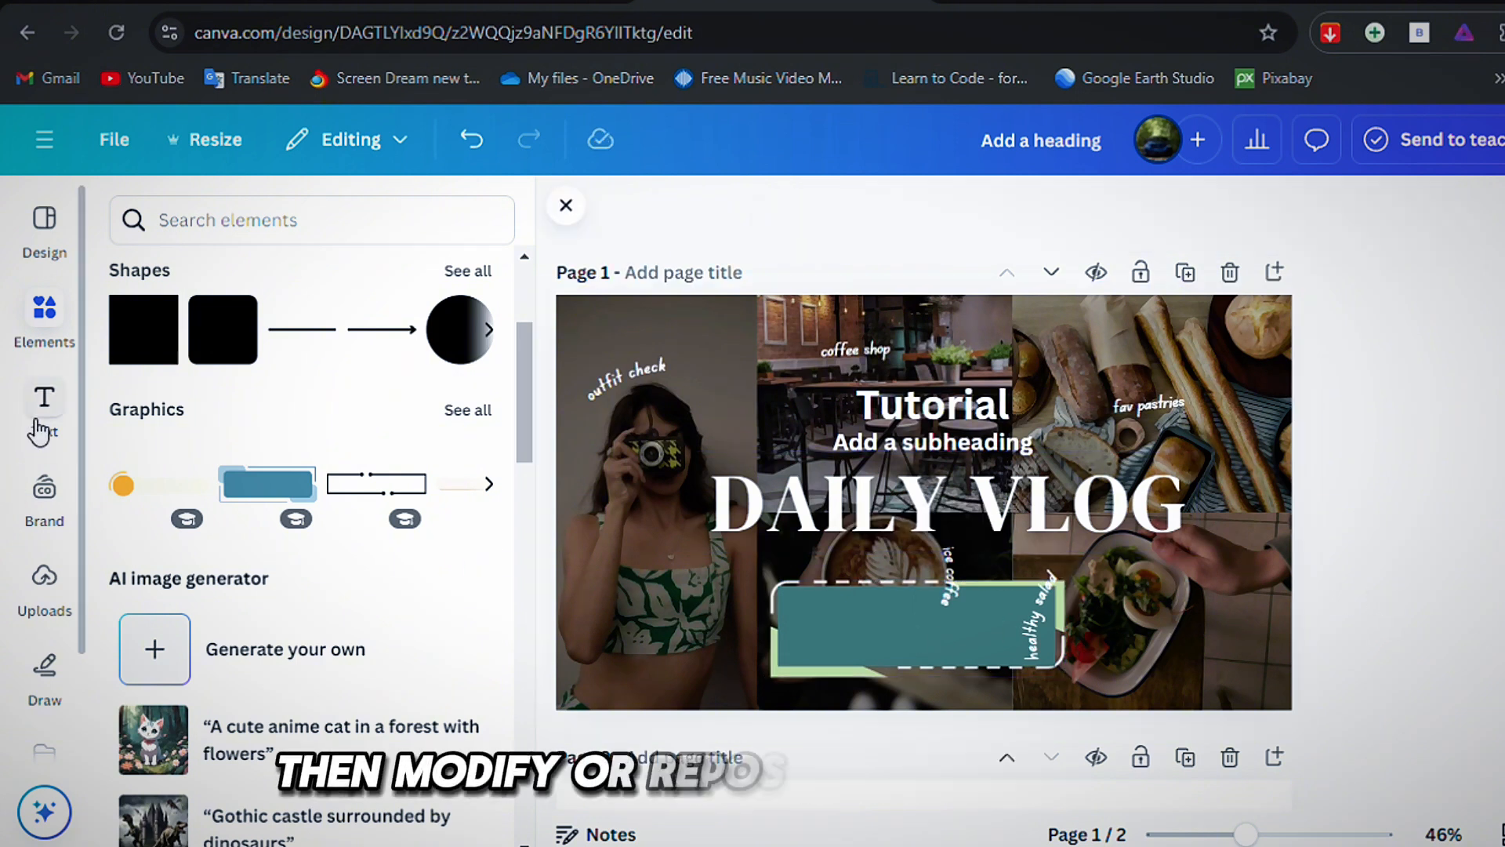
Browse the font combinations, add a plain text box to the middle of page 1 and fill it with a few filler letters.
{"action": "left_click", "coordinate": [39, 431]}
{"action": "scroll", "coordinate": [403, 463], "scroll_direction": "down", "scroll_amount": 6}
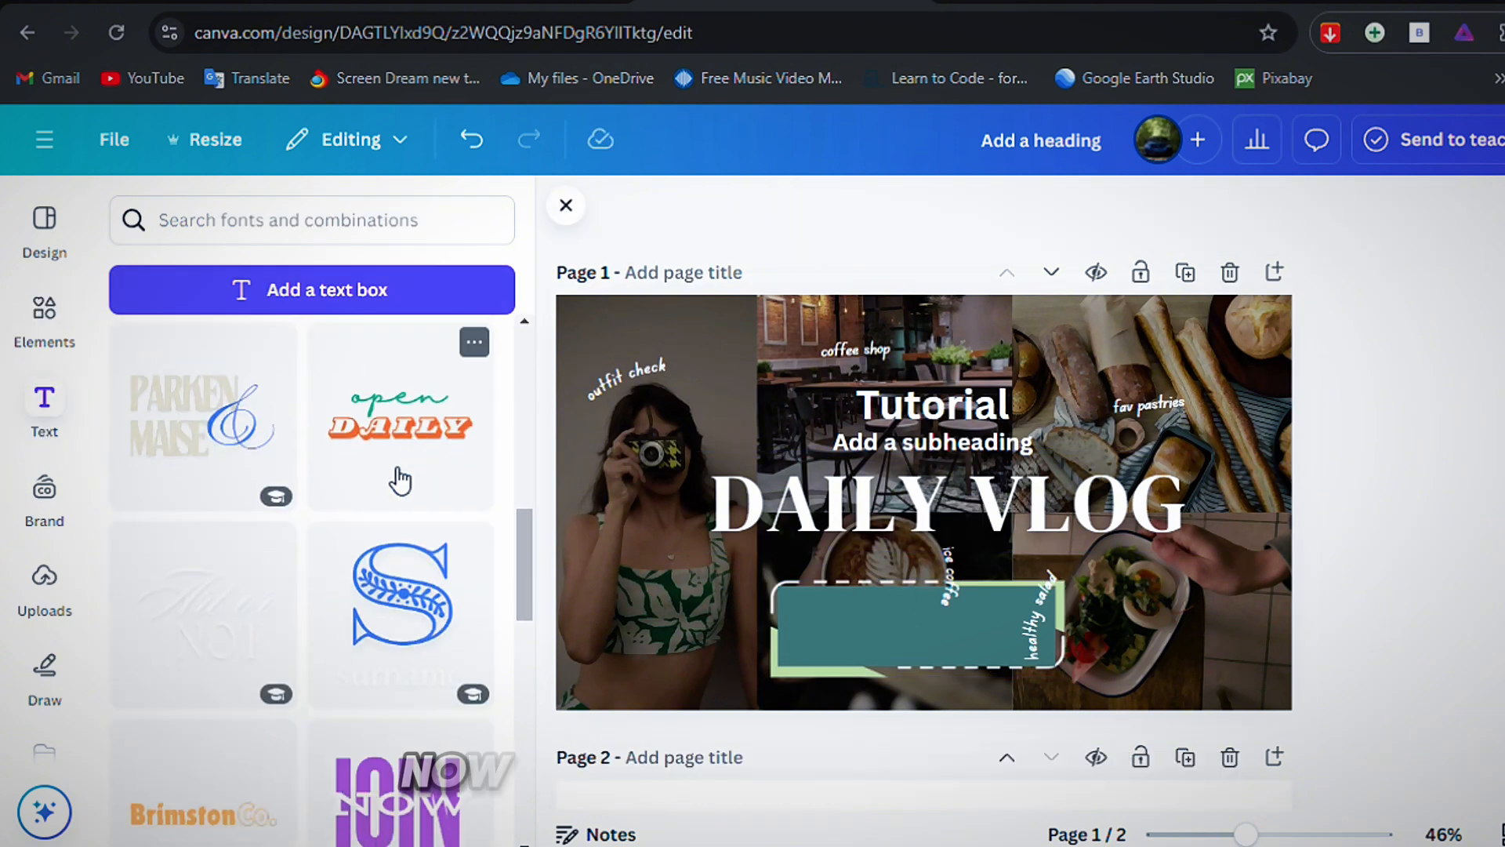
{"action": "scroll", "coordinate": [398, 479], "scroll_direction": "down", "scroll_amount": 6}
{"action": "scroll", "coordinate": [369, 578], "scroll_direction": "up", "scroll_amount": 8}
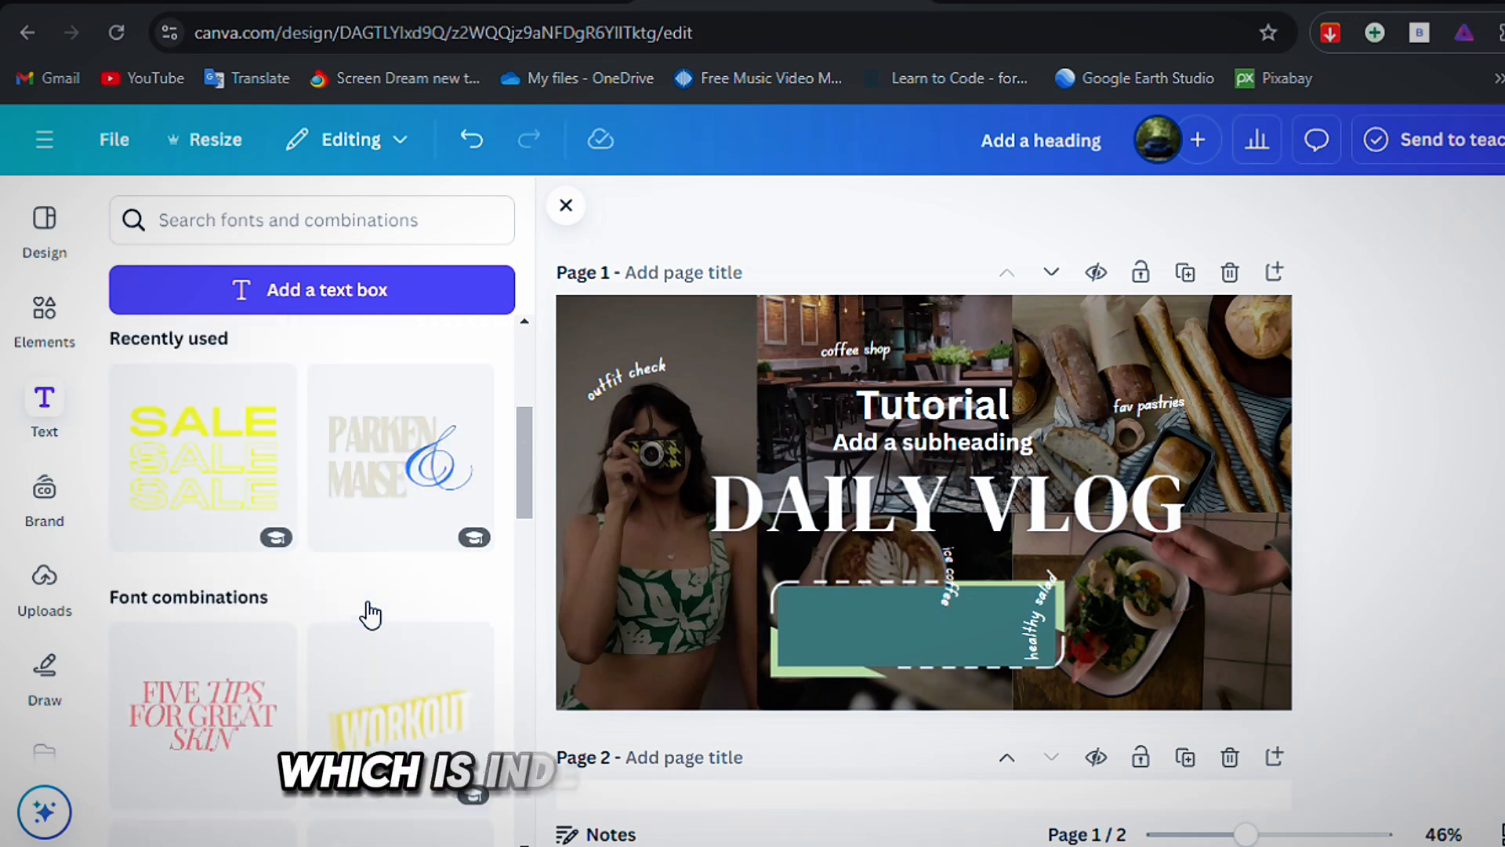
{"action": "scroll", "coordinate": [370, 615], "scroll_direction": "up", "scroll_amount": 5}
{"action": "left_click", "coordinate": [370, 290]}
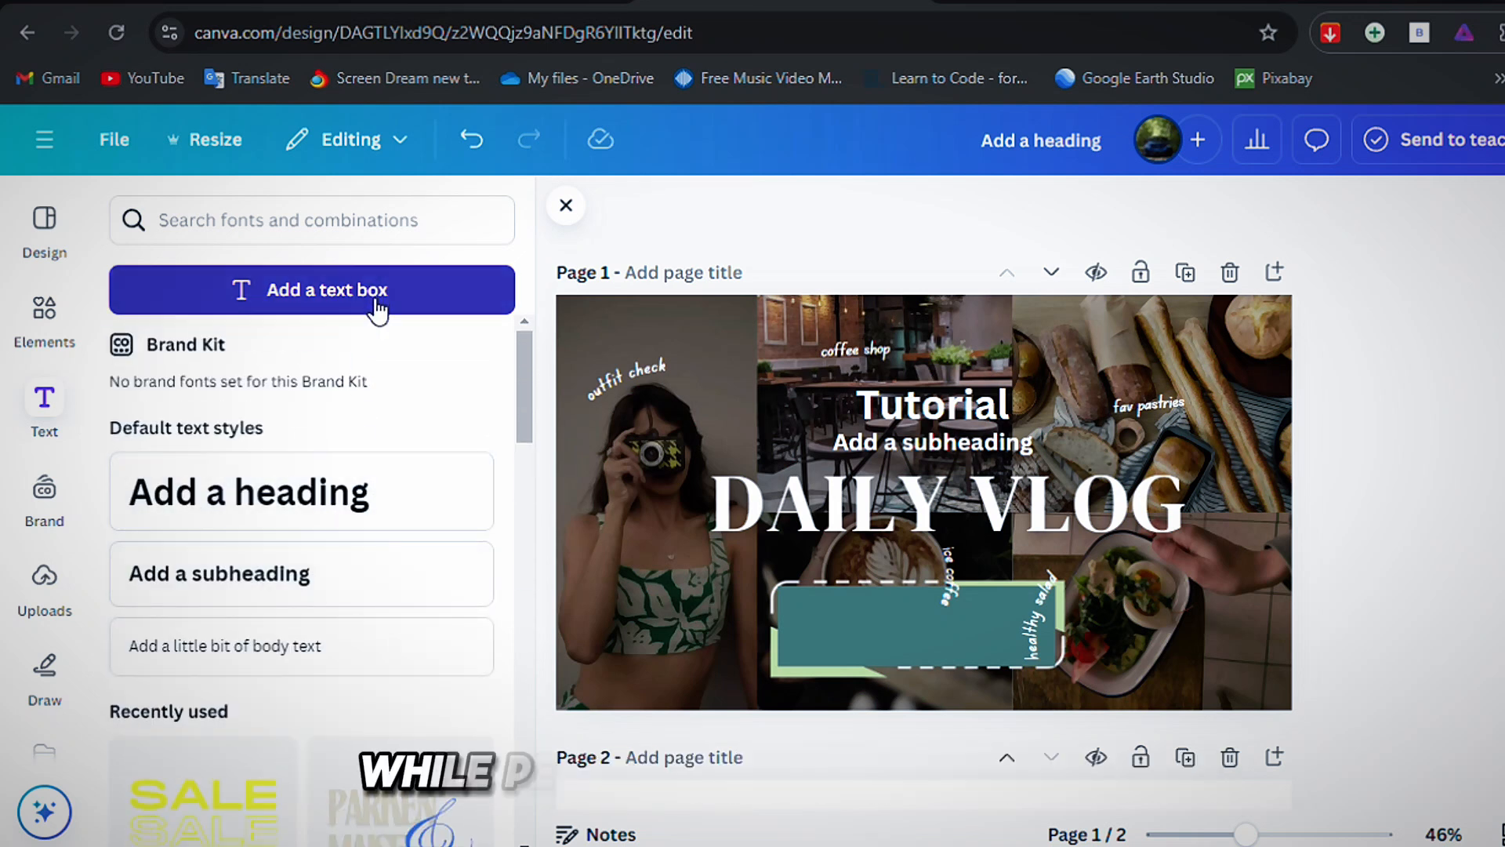
{"action": "type", "text": "gghhh"}
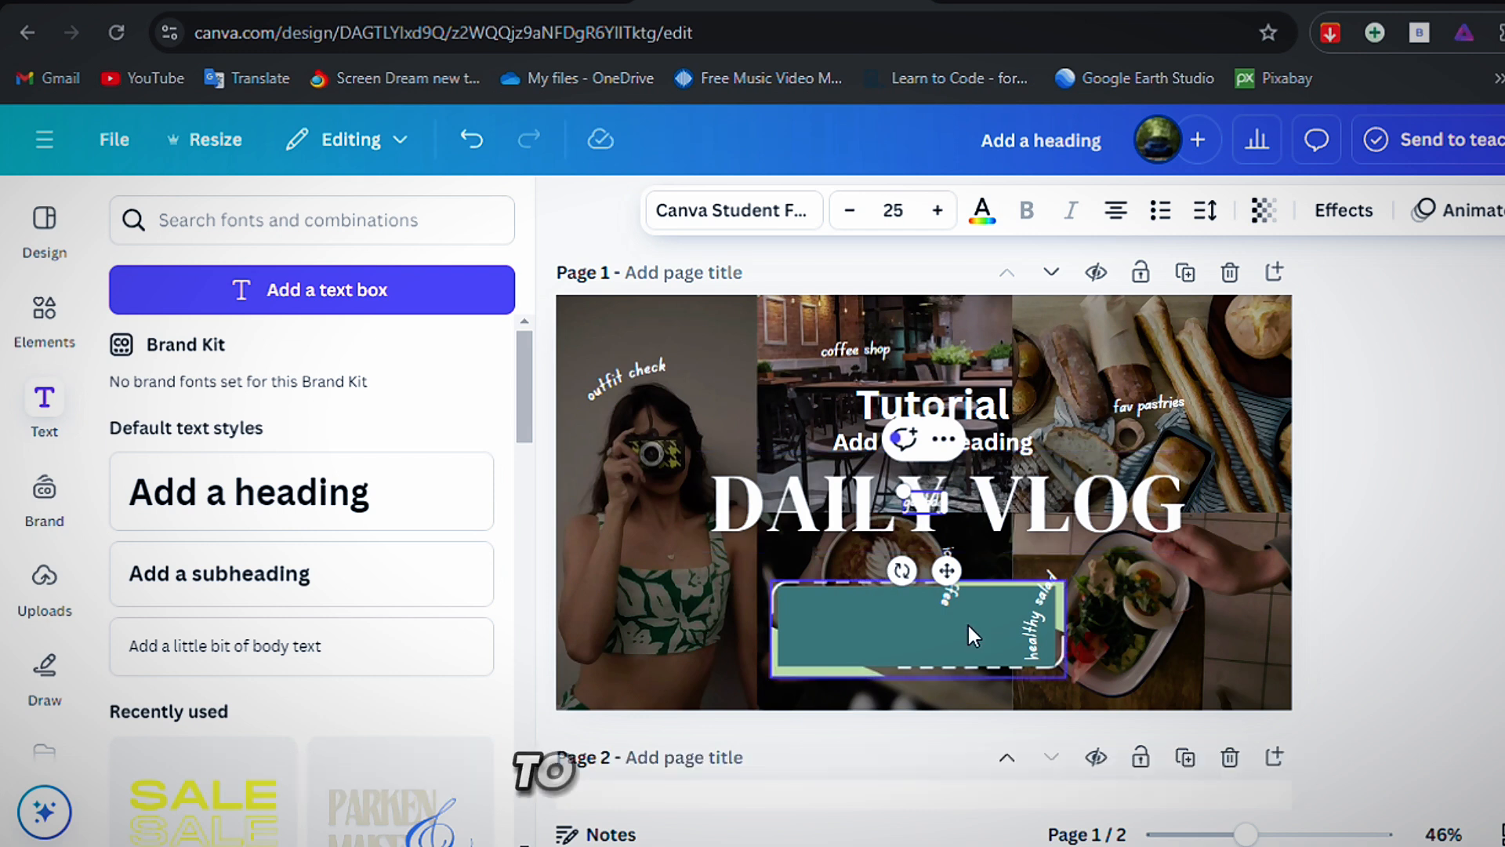
Enlarge the filler text on page 1 to font size 122 and place it over the end of the "DAILY VLOG" title.
{"action": "left_click_drag", "start_coordinate": [964, 573], "coordinate": [1165, 426]}
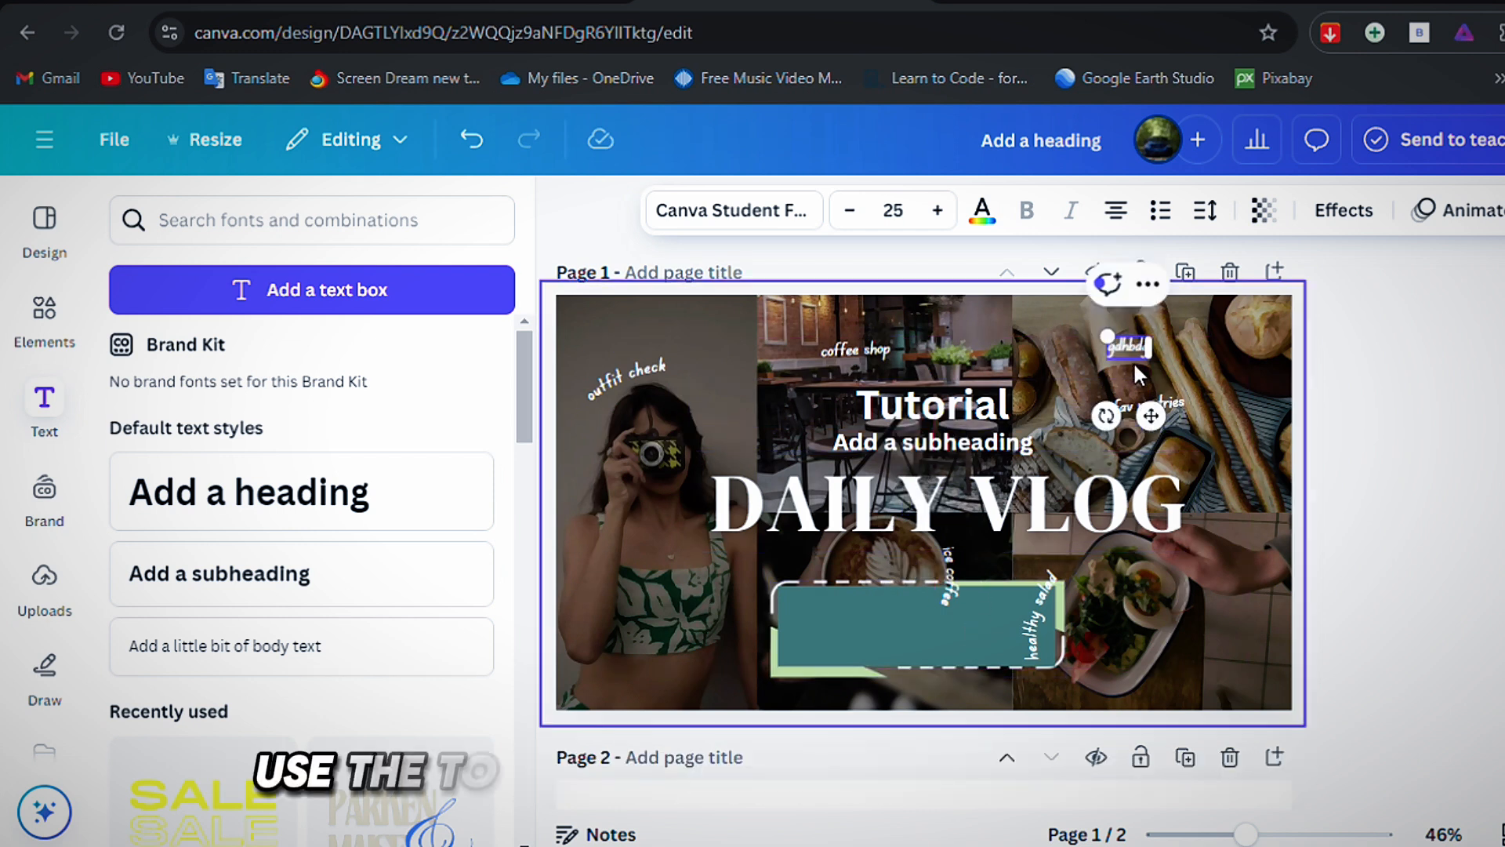
{"action": "left_click_drag", "start_coordinate": [1107, 336], "coordinate": [947, 248]}
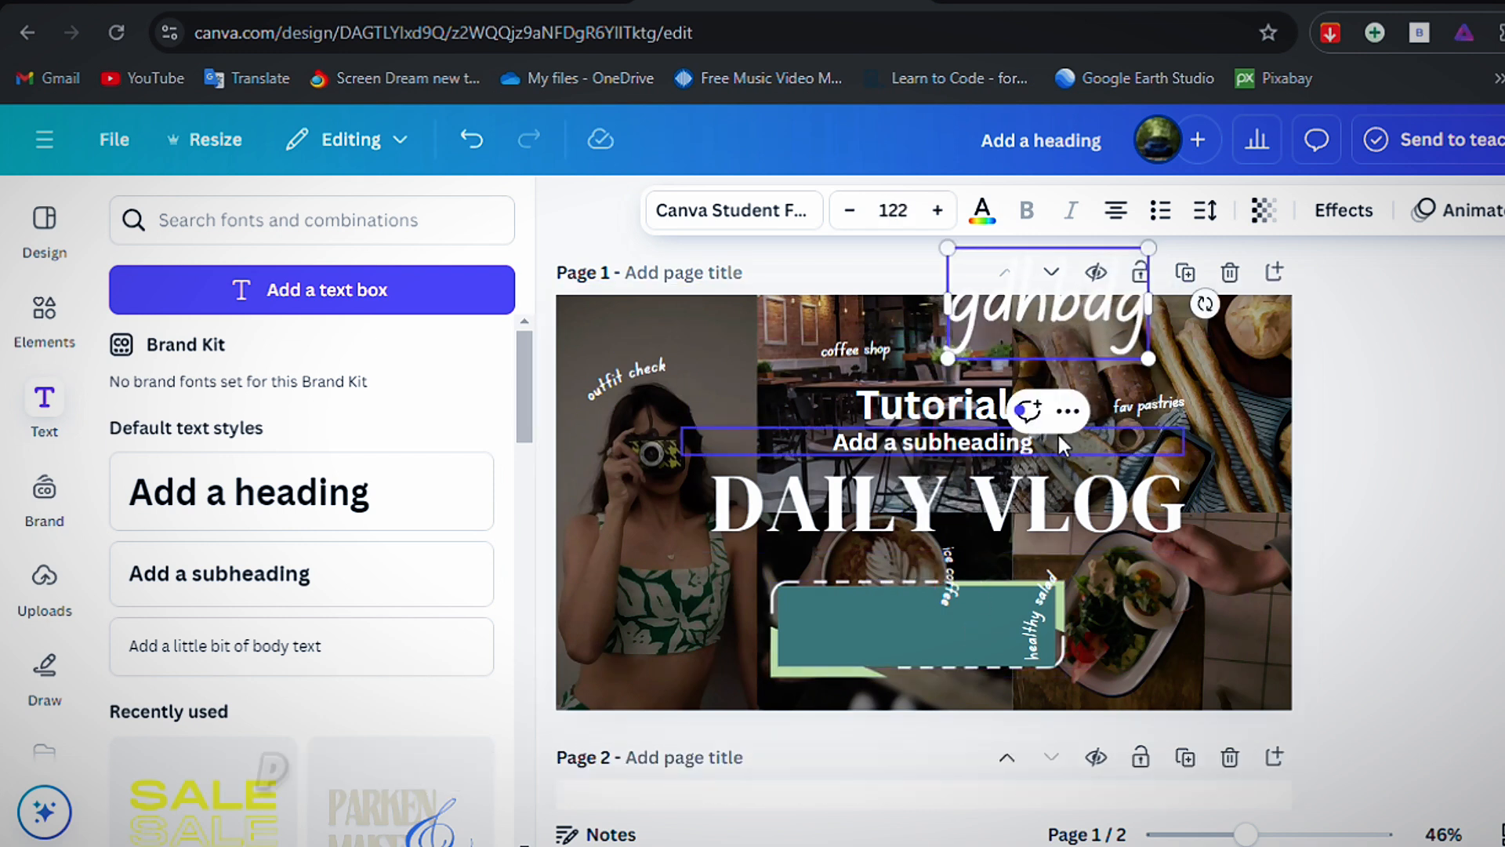
{"action": "left_click_drag", "start_coordinate": [1064, 319], "coordinate": [1169, 499]}
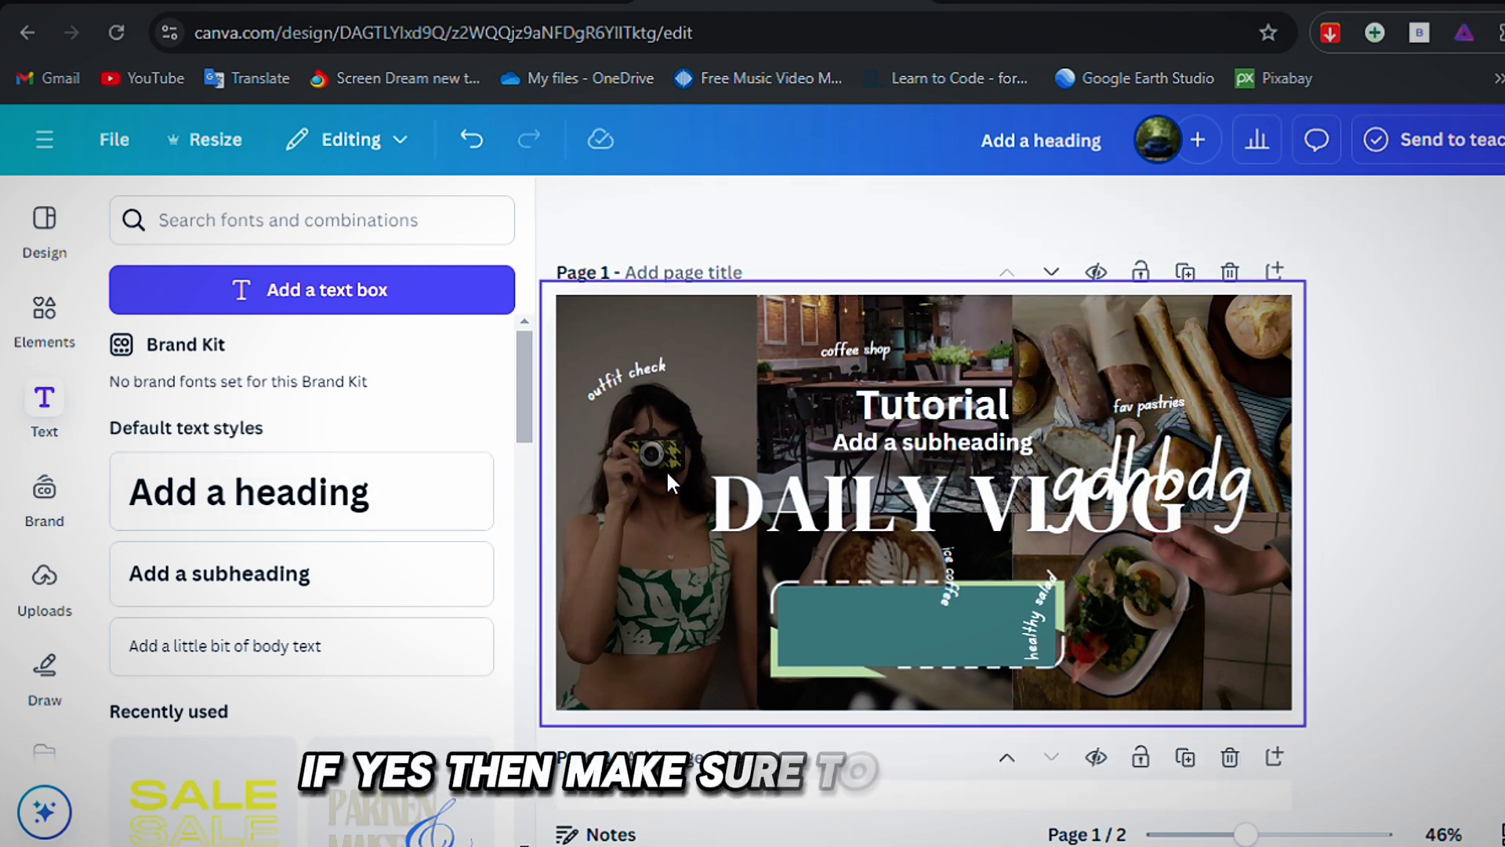
Try out the uploaded blue handshake image on page 1, enlarging it over the collage, and delete it from the design.
{"action": "left_click", "coordinate": [35, 591]}
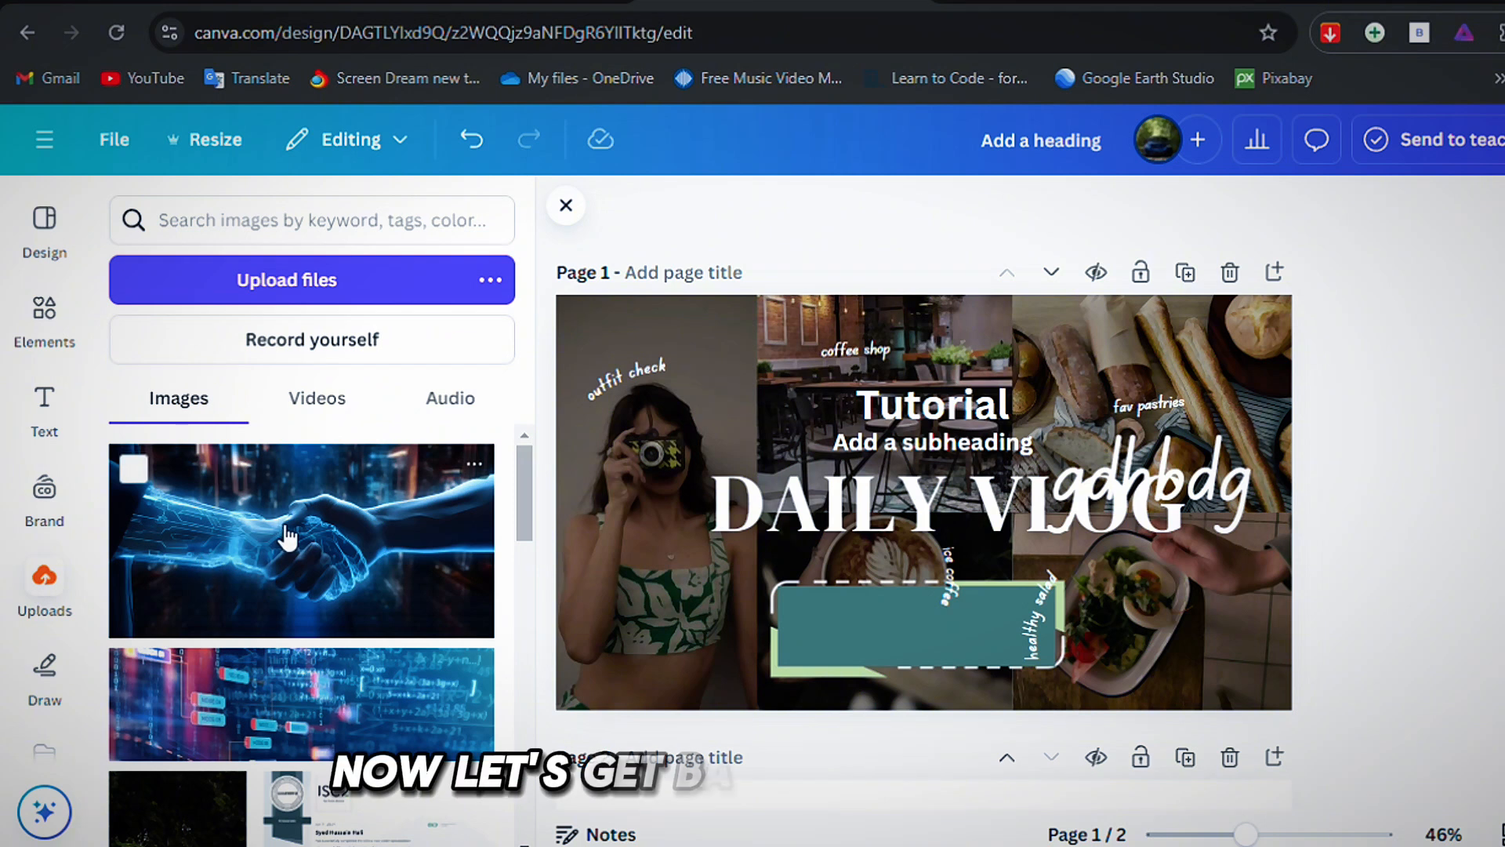
{"action": "left_click", "coordinate": [297, 576]}
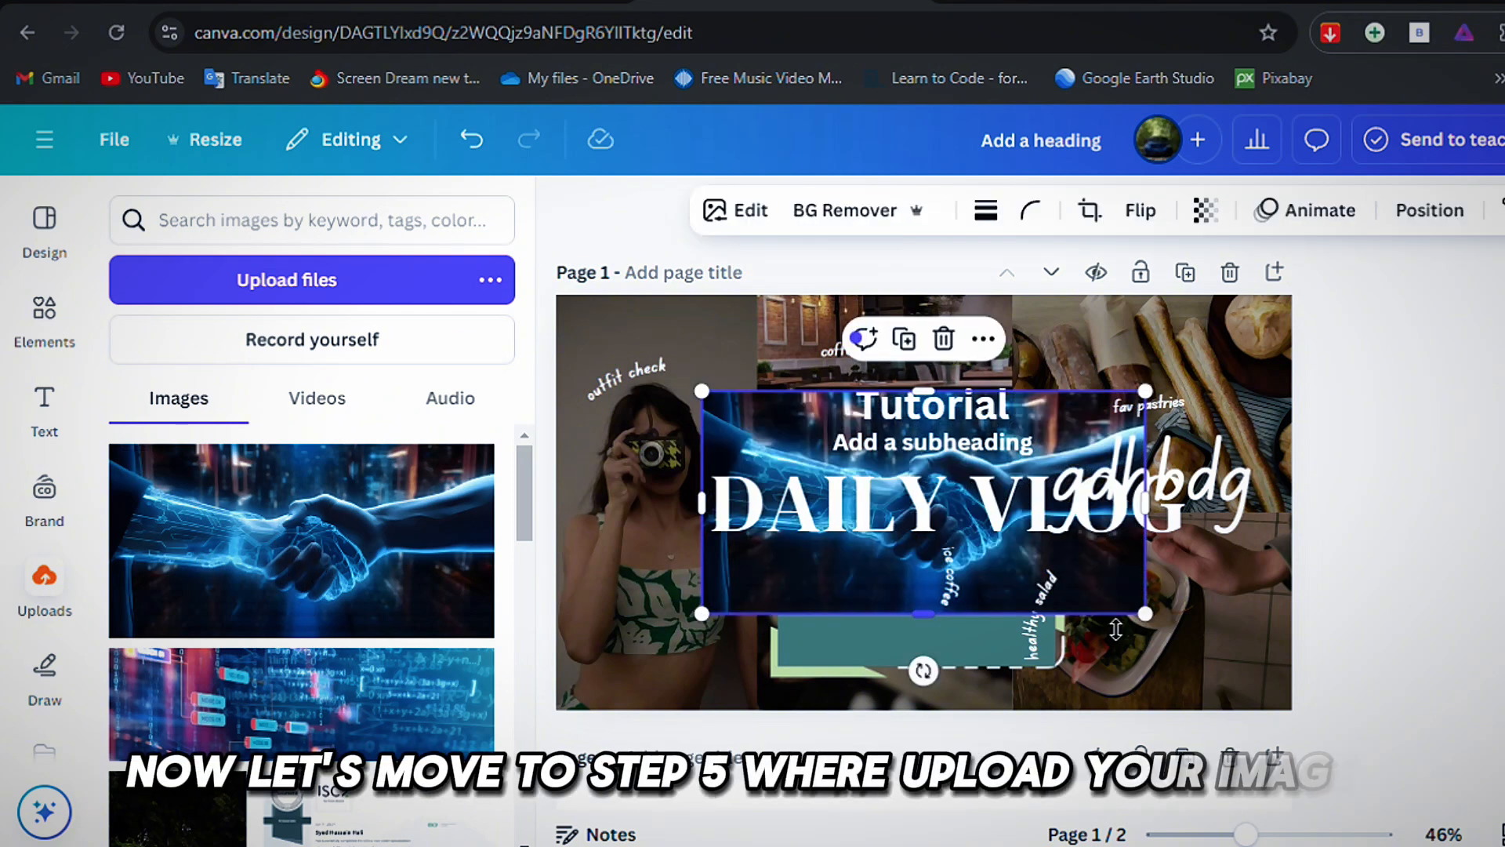
{"action": "left_click_drag", "start_coordinate": [1164, 629], "coordinate": [1256, 676]}
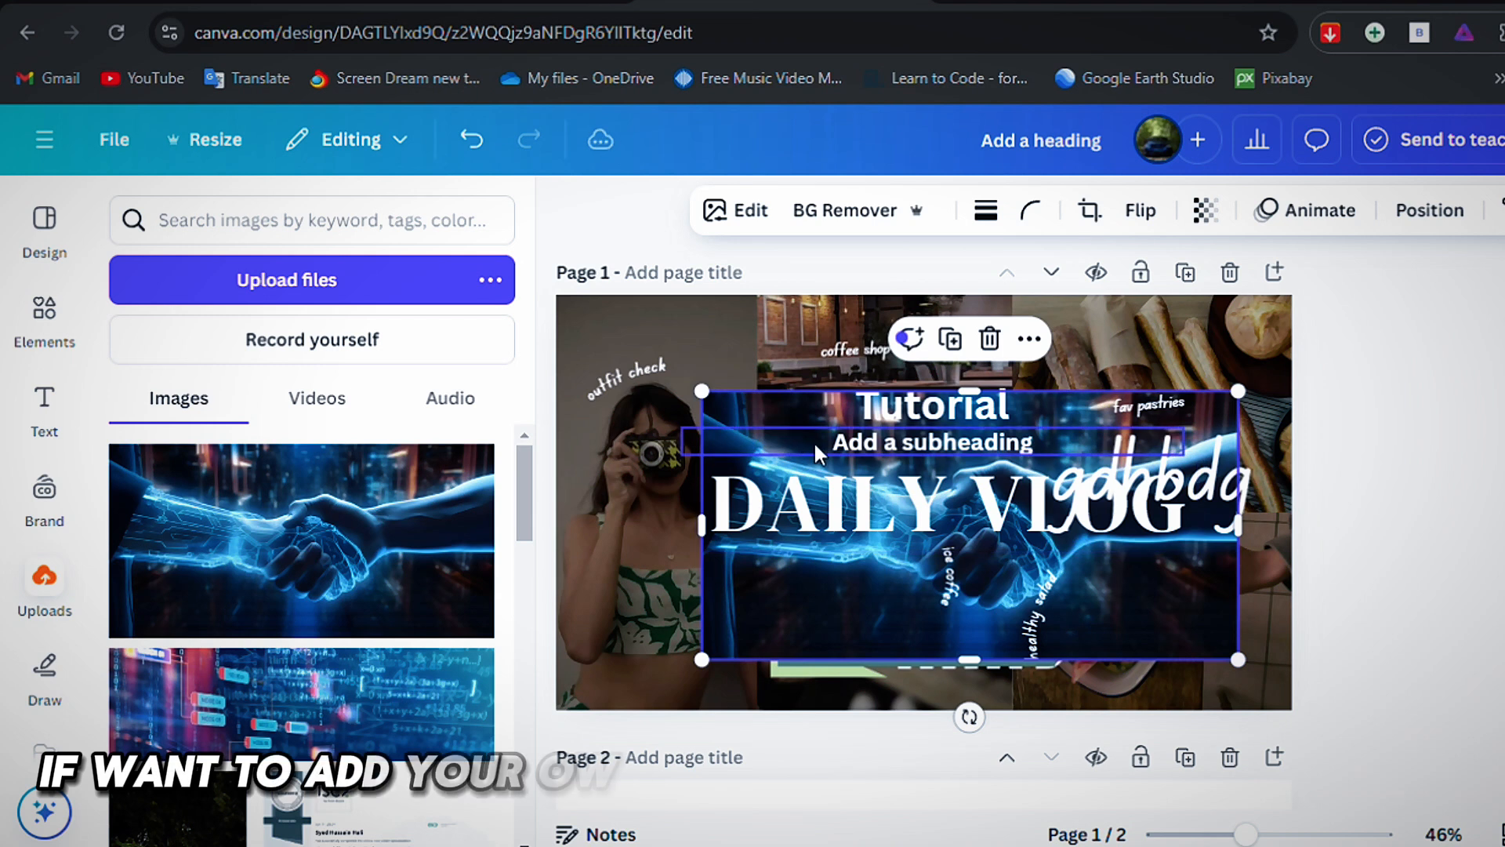
{"action": "left_click_drag", "start_coordinate": [703, 392], "coordinate": [593, 336]}
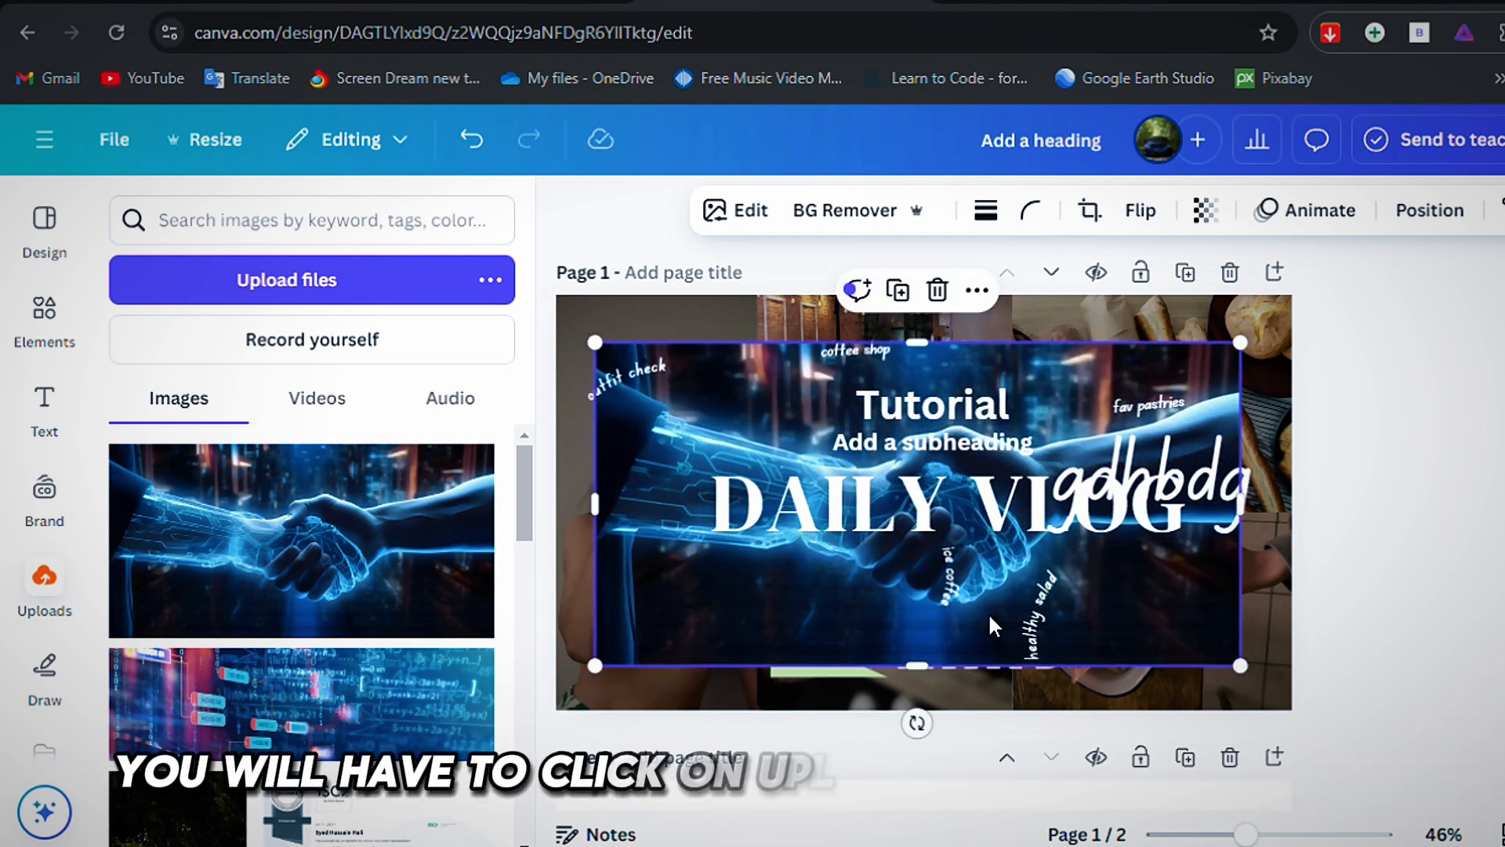
{"action": "key", "text": "Delete"}
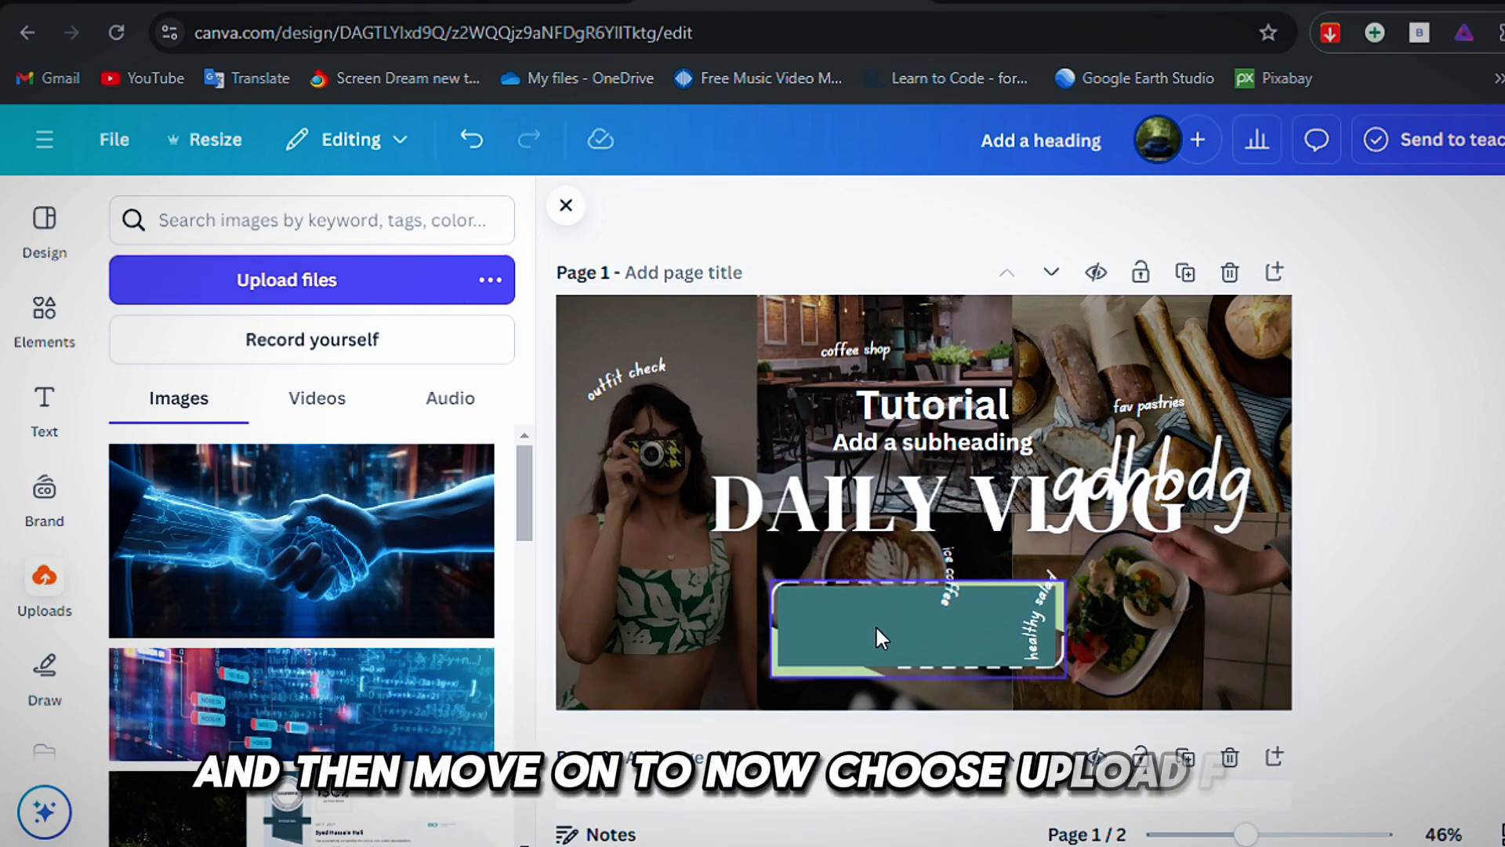
{"action": "left_click", "coordinate": [347, 521]}
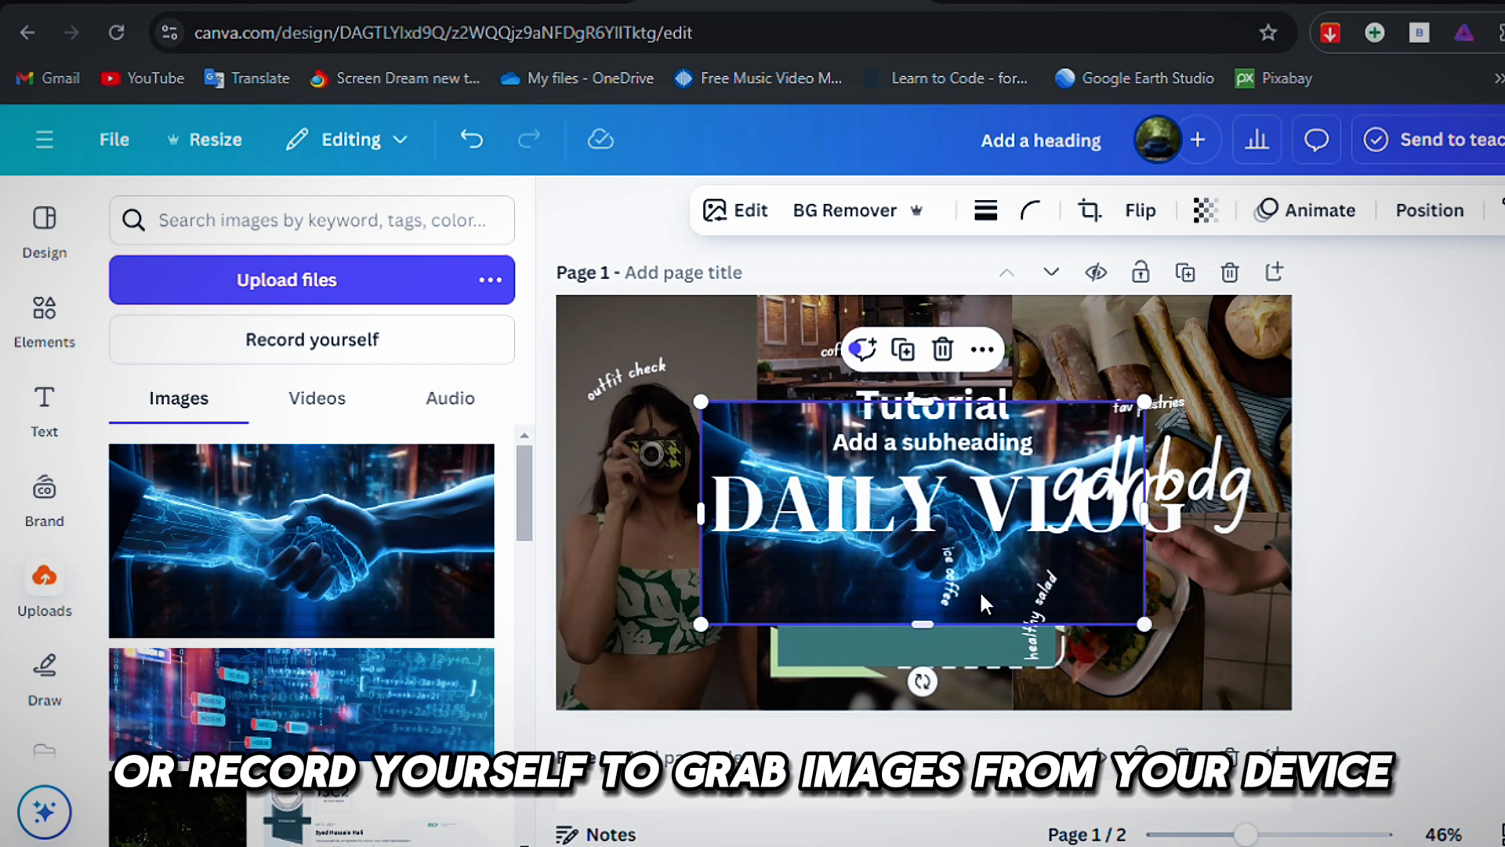
{"action": "key", "text": "Delete"}
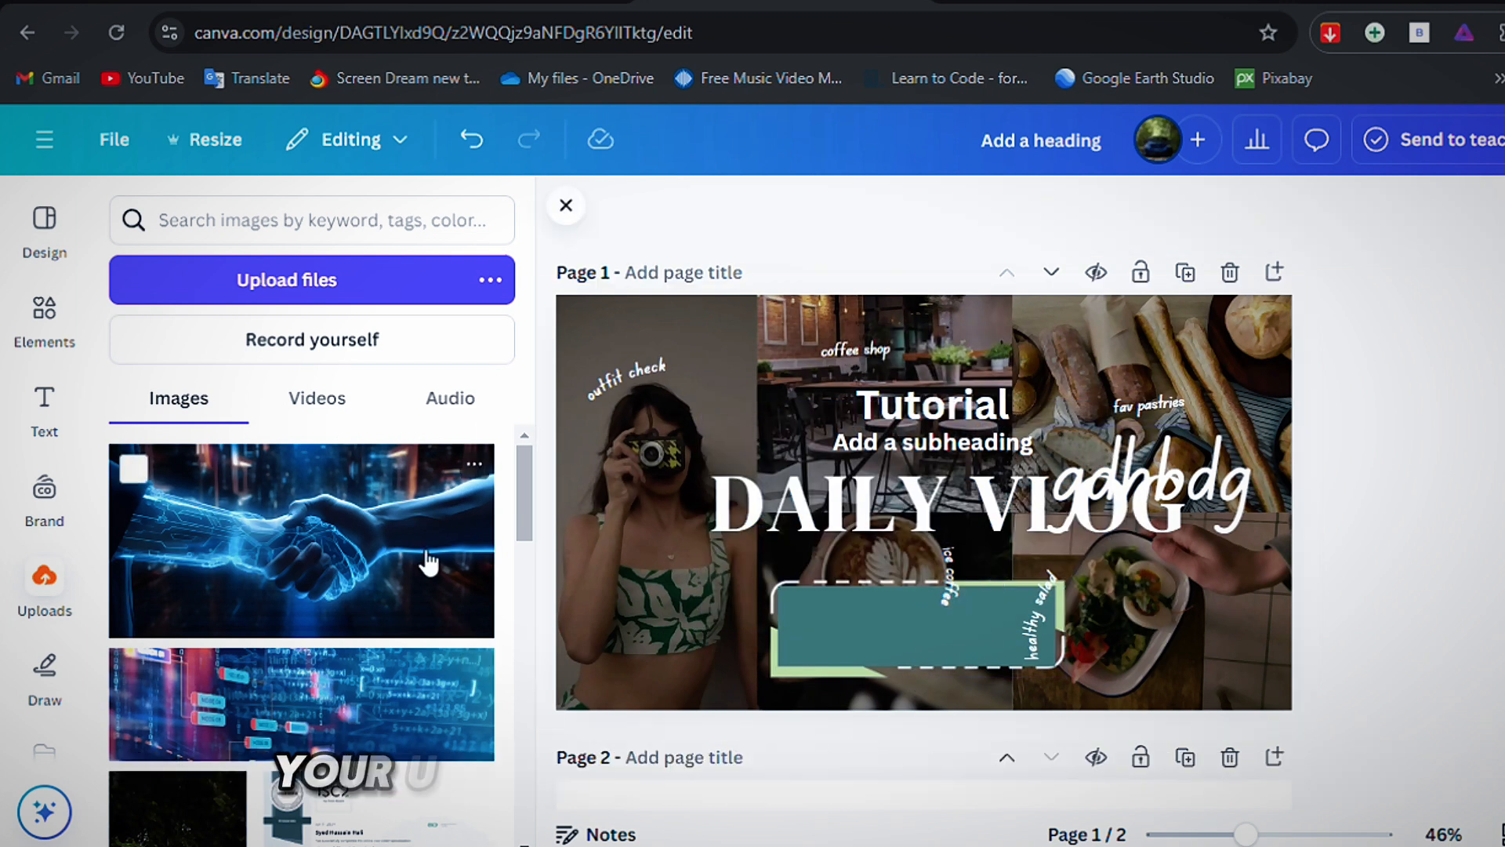
{"action": "scroll", "coordinate": [374, 566], "scroll_direction": "down", "scroll_amount": 3}
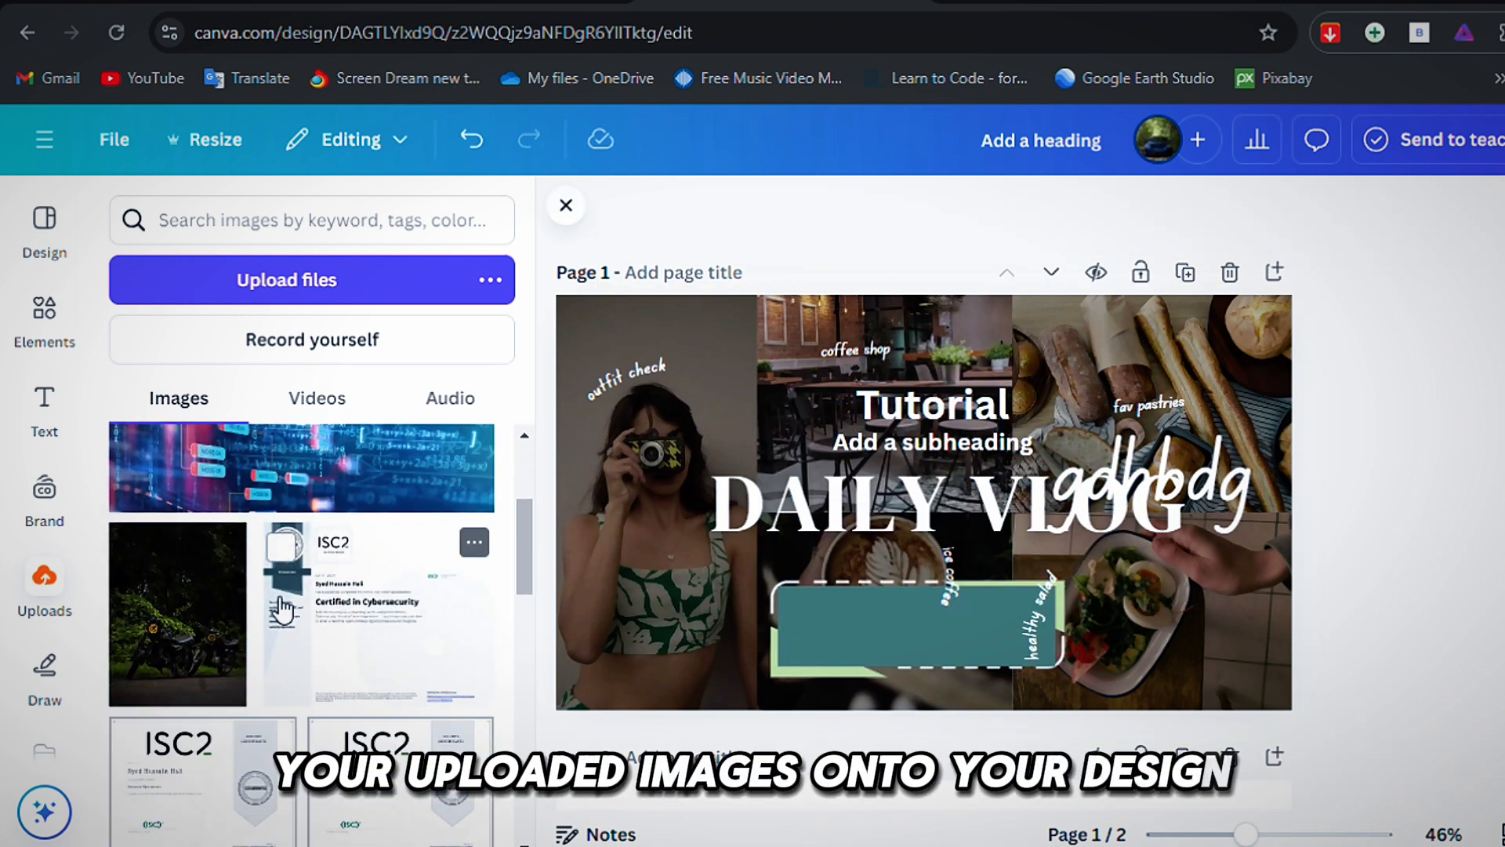
{"action": "scroll", "coordinate": [76, 654], "scroll_direction": "down", "scroll_amount": 2}
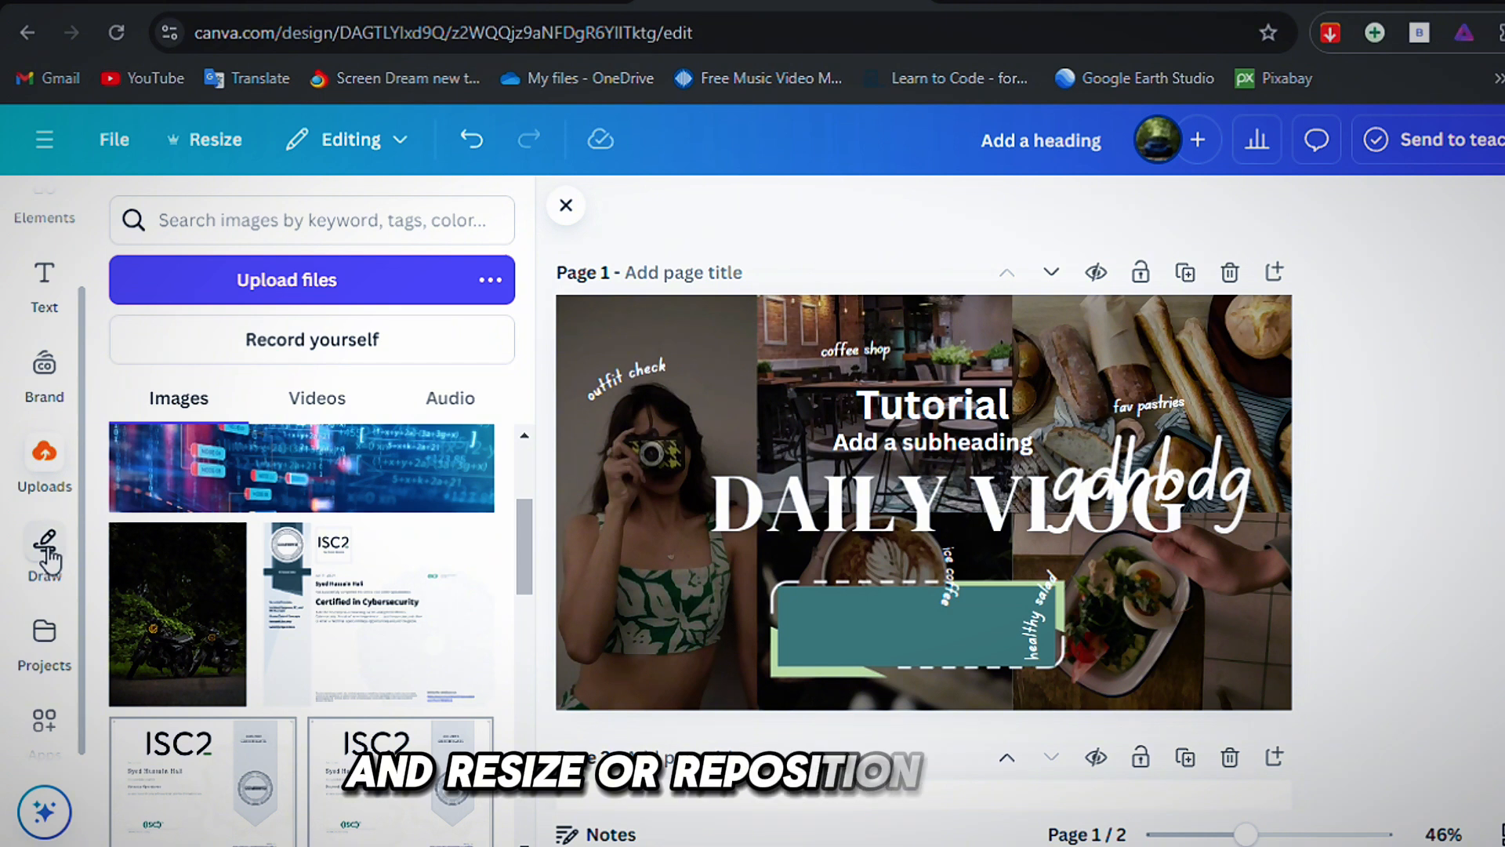
{"action": "scroll", "coordinate": [49, 558], "scroll_direction": "up", "scroll_amount": 2}
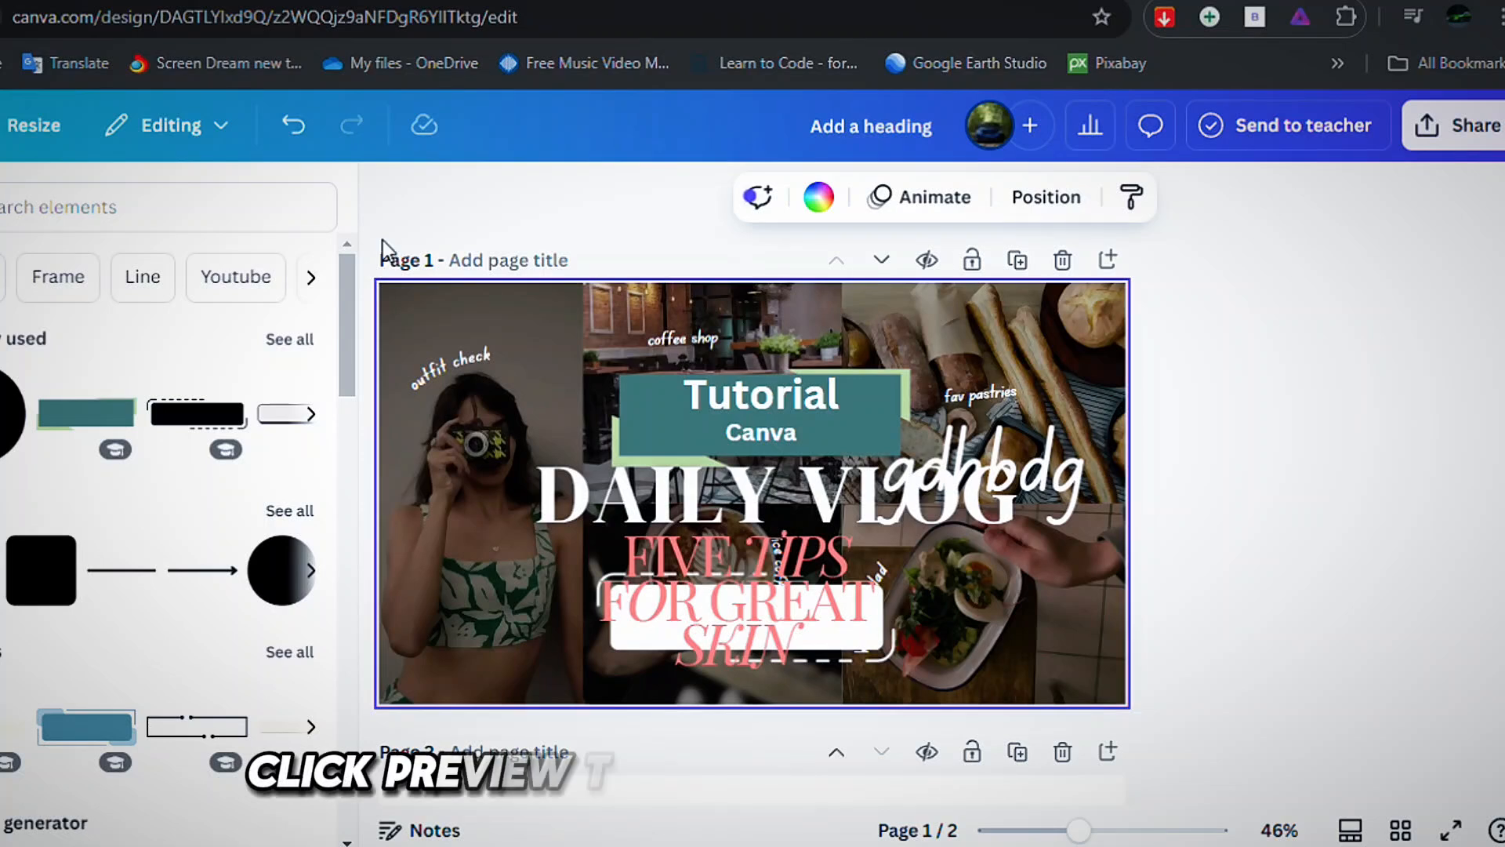
{"action": "left_click", "coordinate": [1364, 831]}
{"action": "left_click", "coordinate": [1365, 829]}
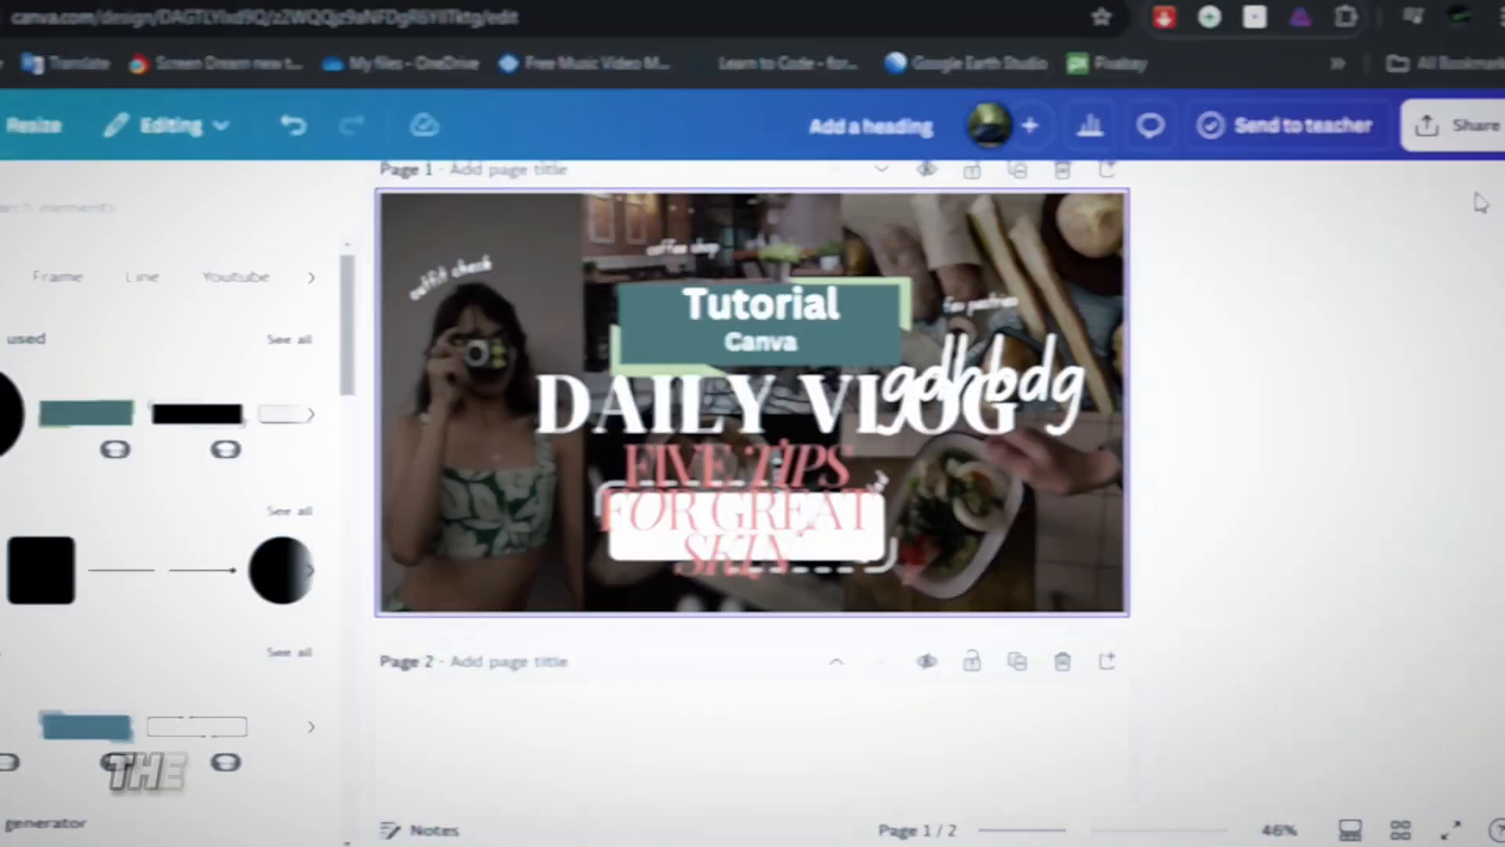
Download all pages of the design as PNG at size 1, keeping the file size, compression and transparency options off.
{"action": "left_click", "coordinate": [1455, 125]}
{"action": "left_click", "coordinate": [1076, 595]}
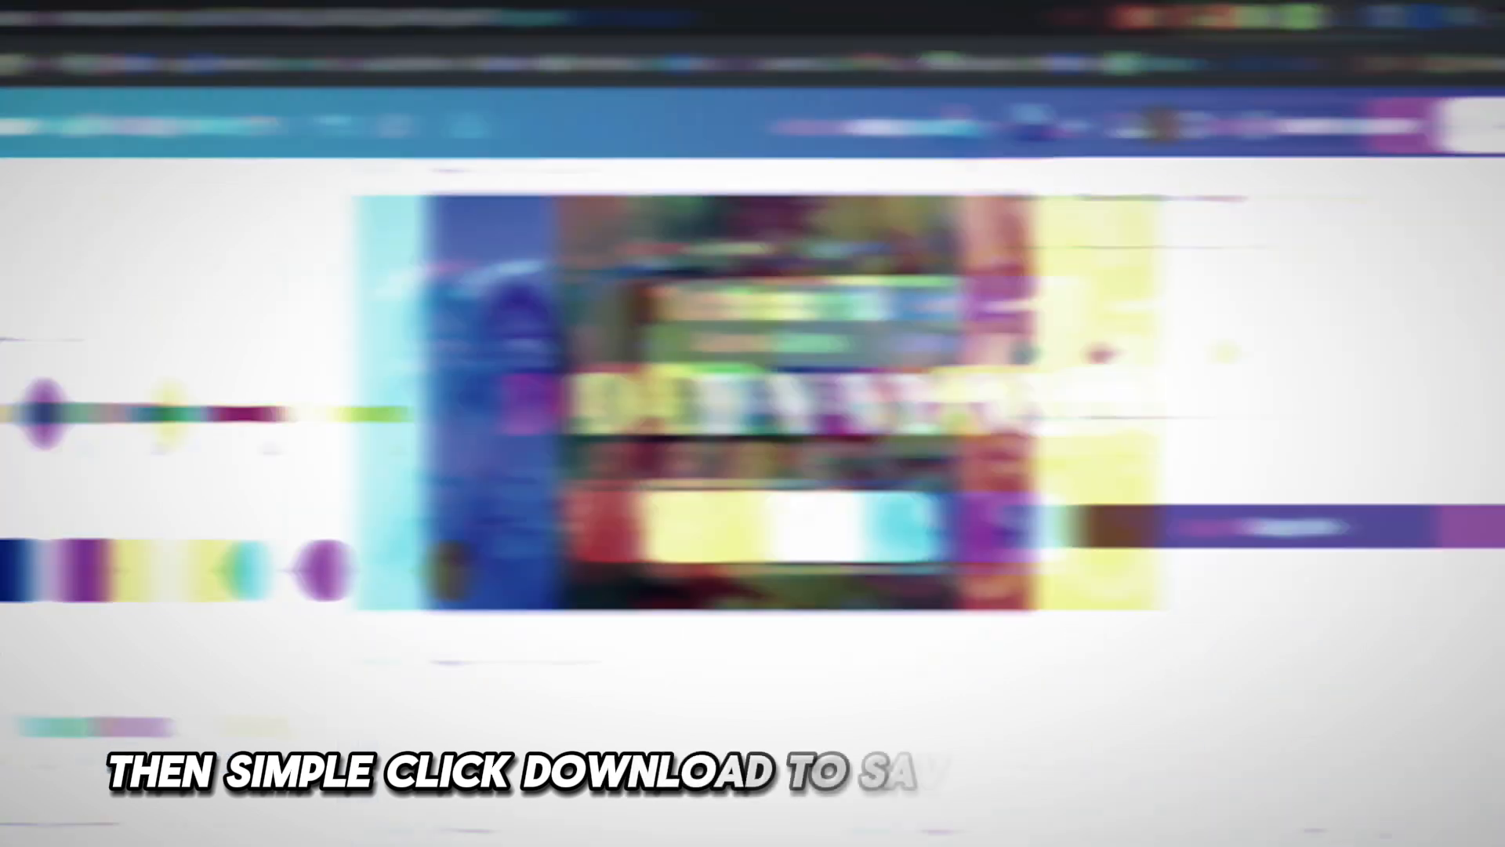
{"action": "left_click", "coordinate": [1278, 313]}
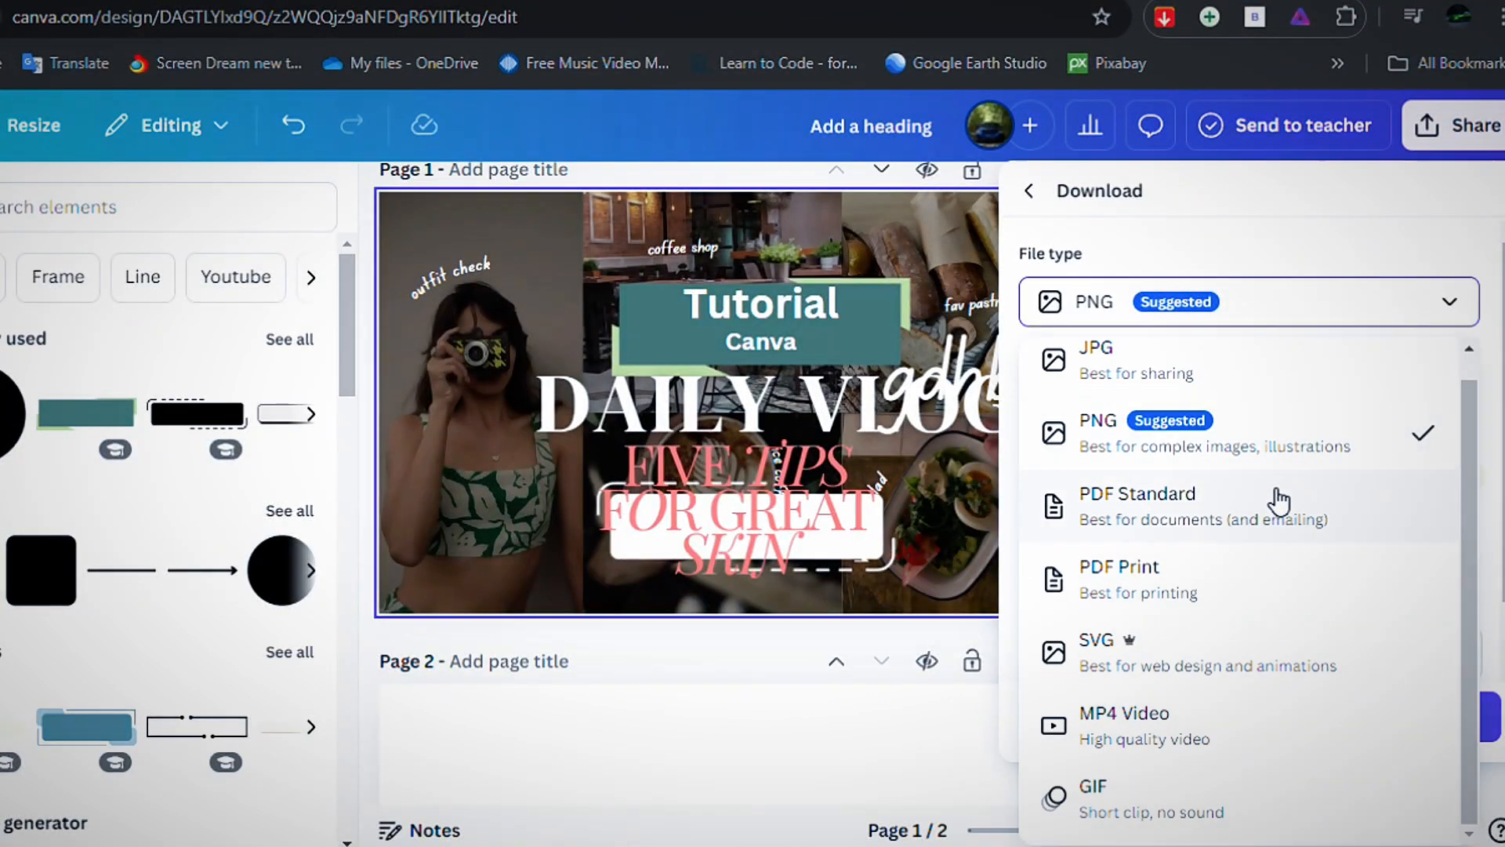
{"action": "left_click", "coordinate": [1420, 463]}
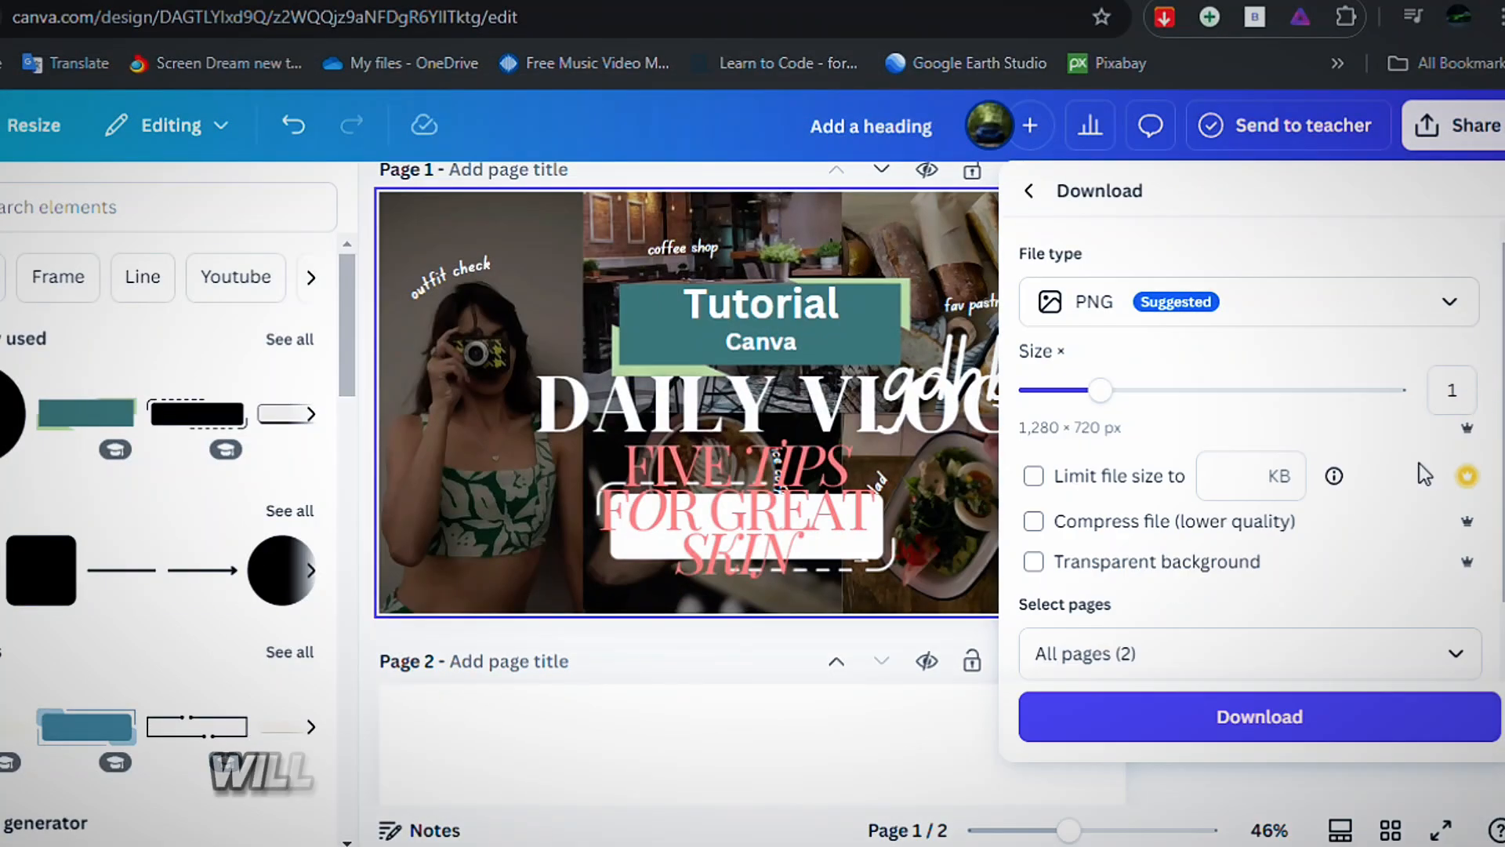
{"action": "left_click", "coordinate": [1272, 718]}
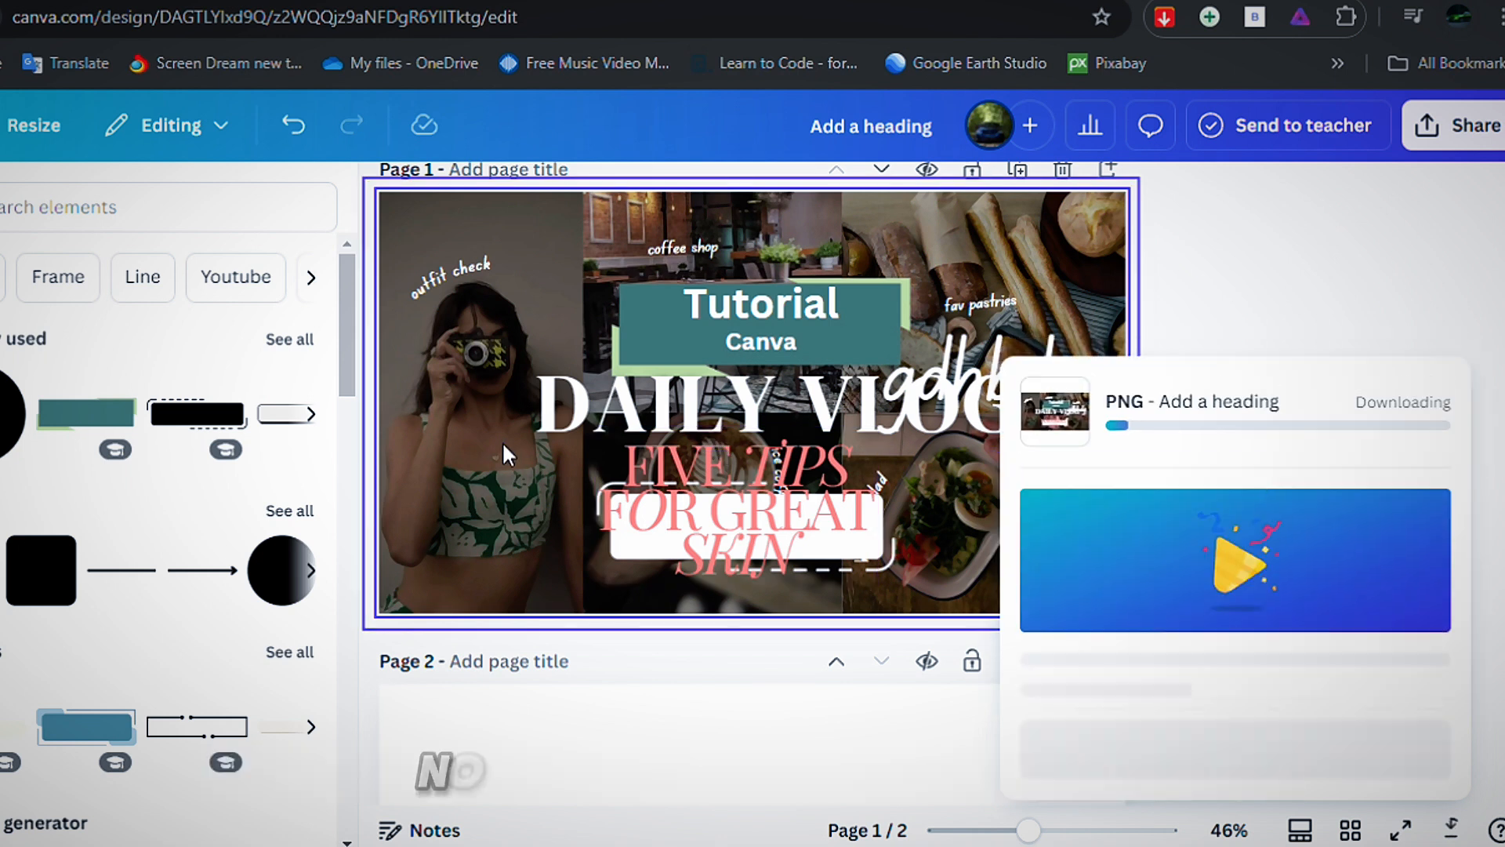